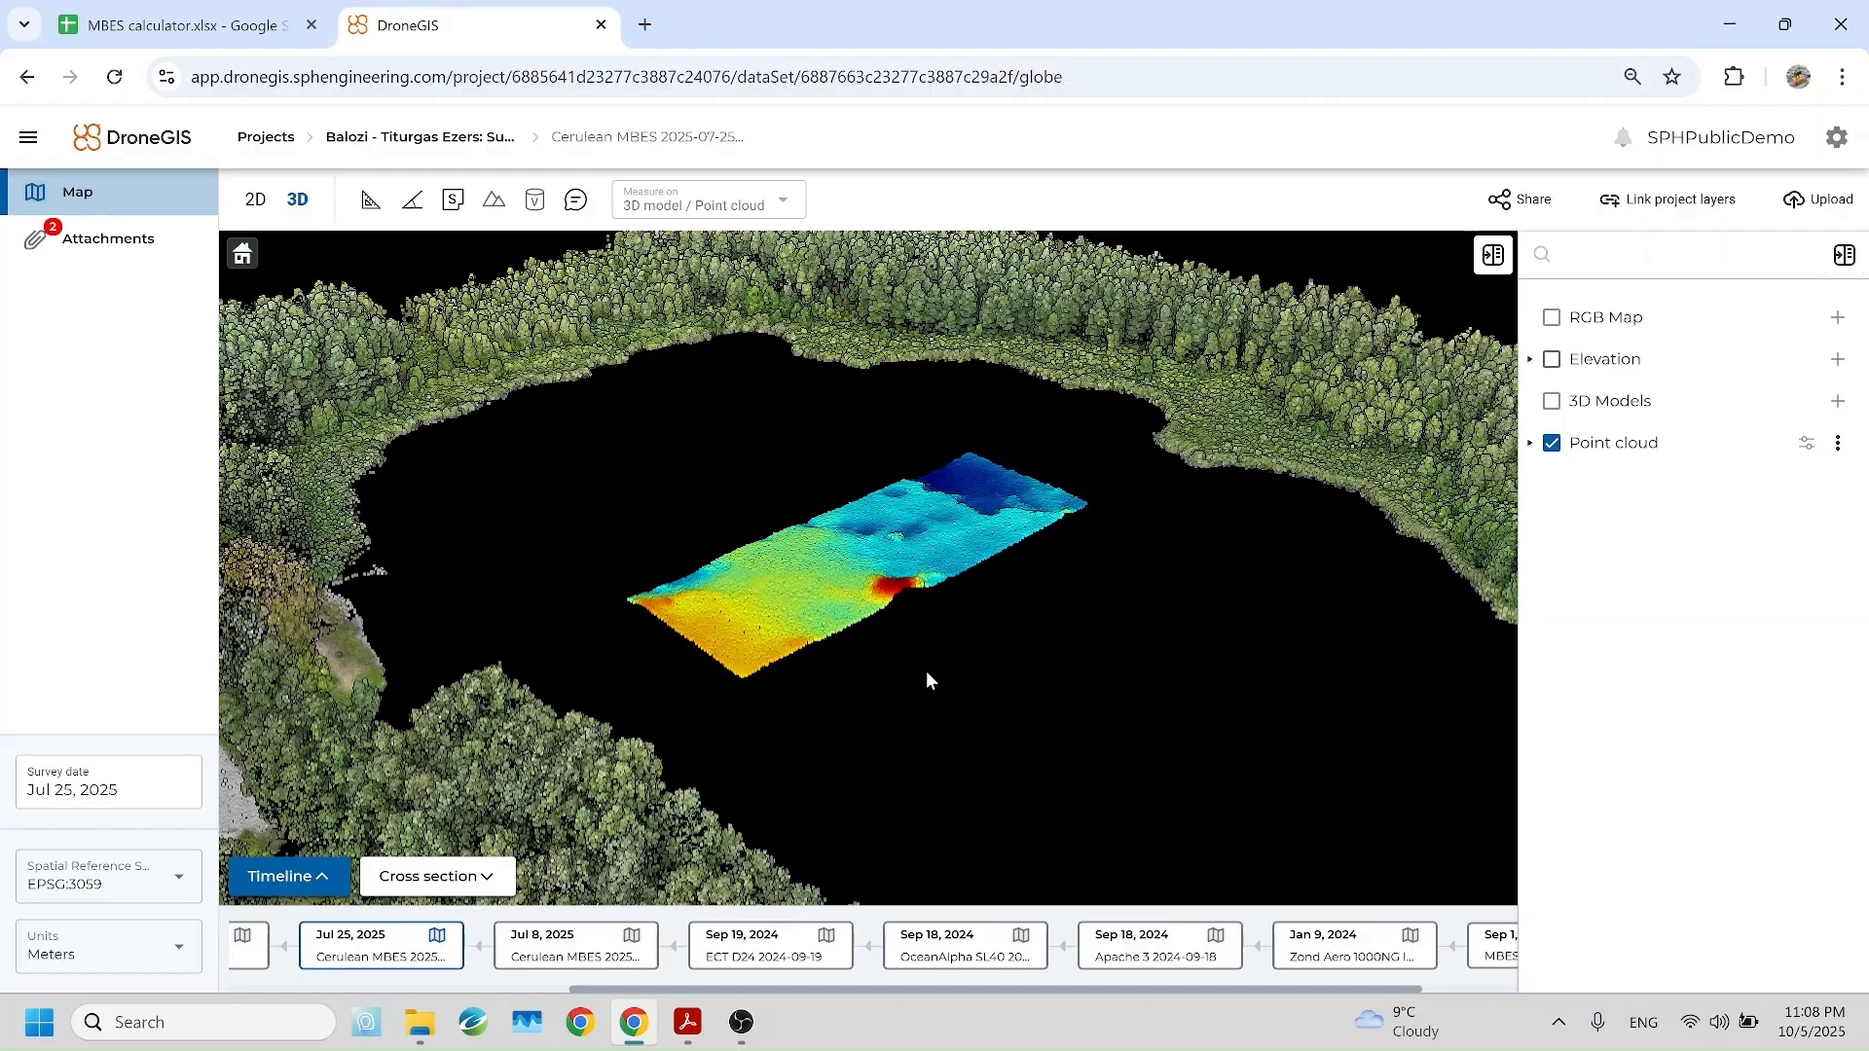
Step: Examine the Jul 25, 2025 lake-bottom point cloud in 3D and open the dataset's attachments
{"action": "scroll", "coordinate": [927, 676], "scroll_direction": "up", "scroll_amount": 5}
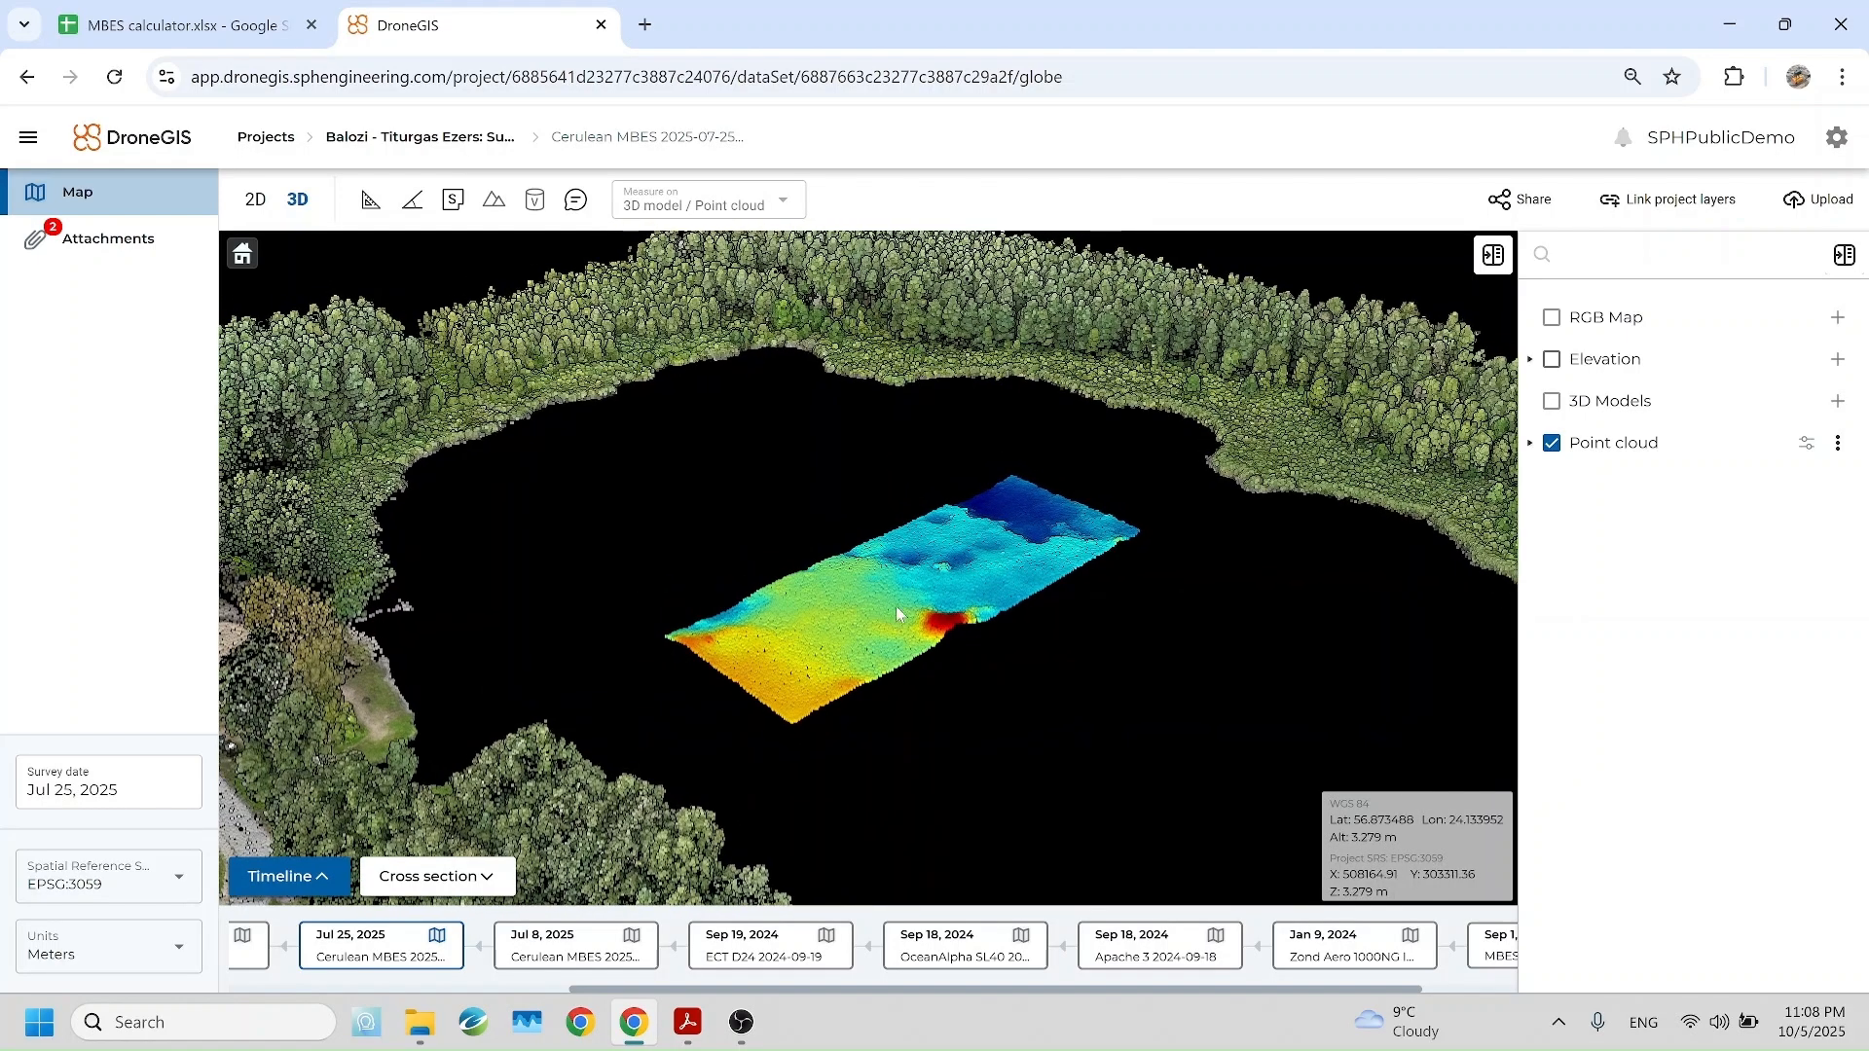
{"action": "scroll", "coordinate": [918, 620], "scroll_direction": "down", "scroll_amount": 3}
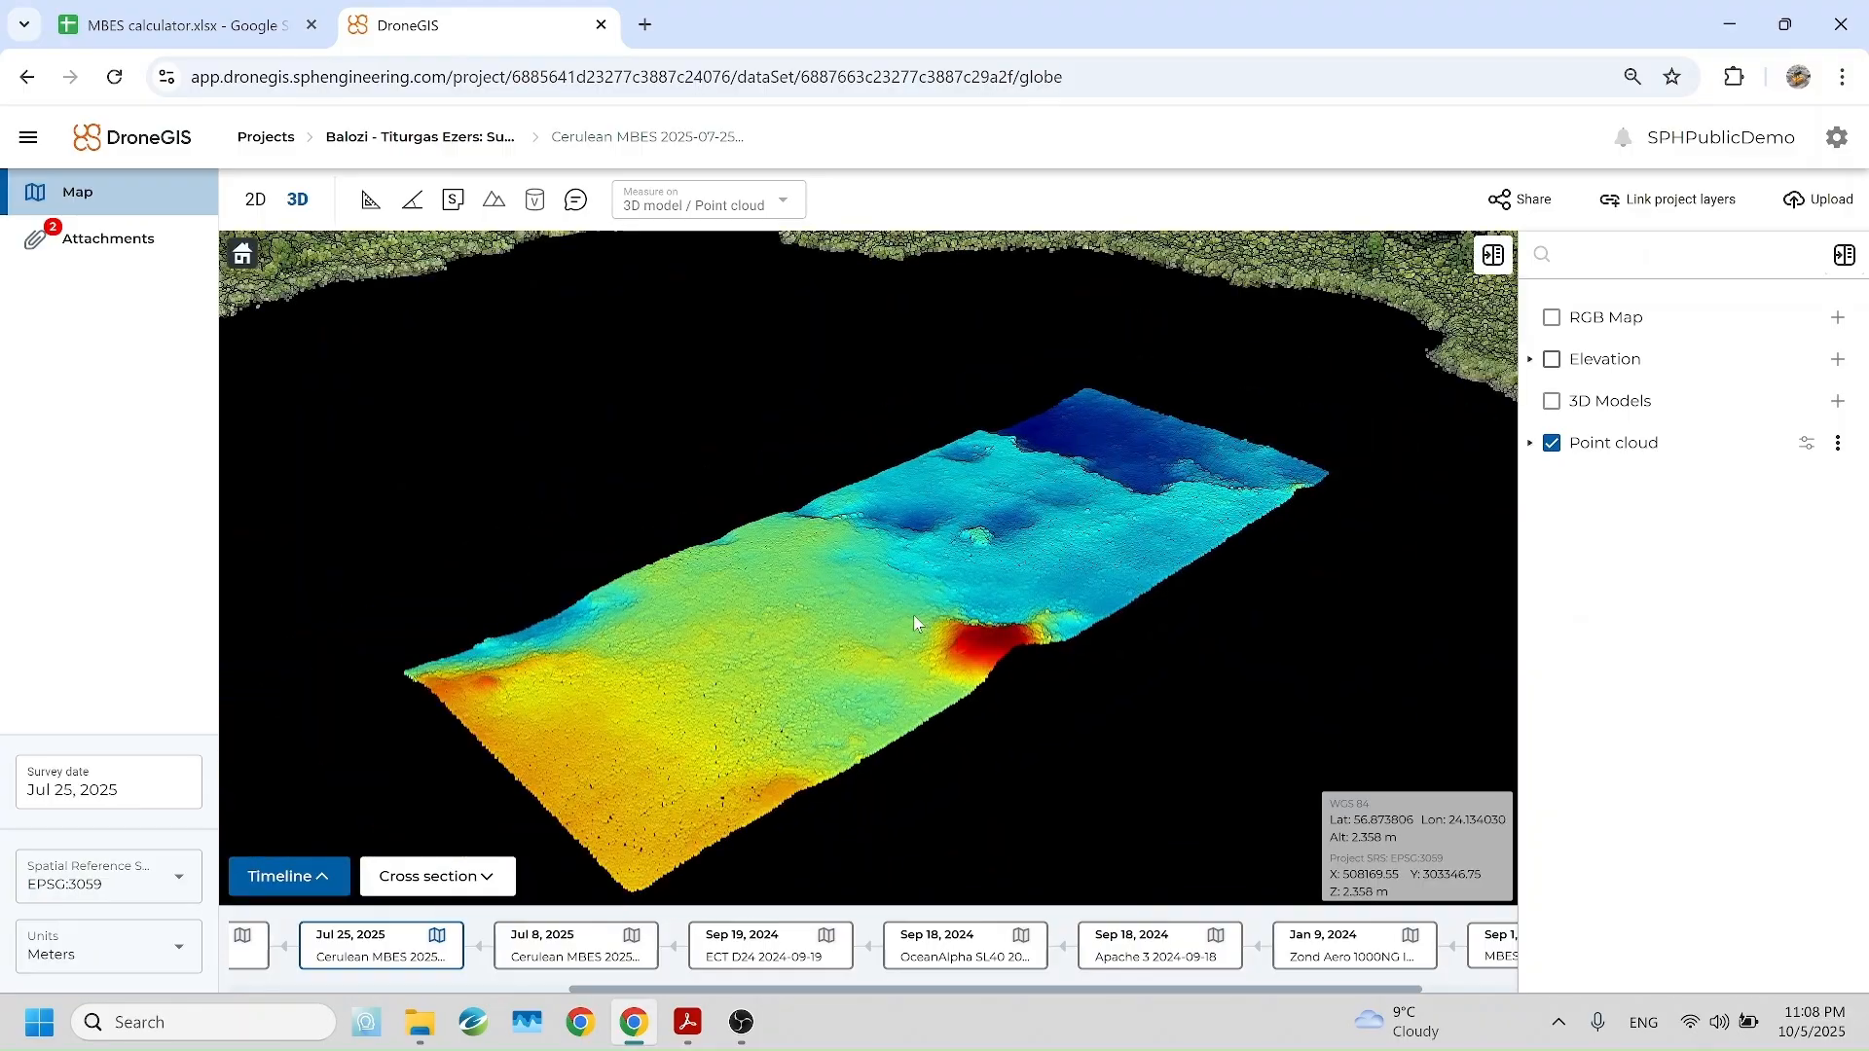
{"action": "left_click_drag", "start_coordinate": [938, 611], "coordinate": [923, 572]}
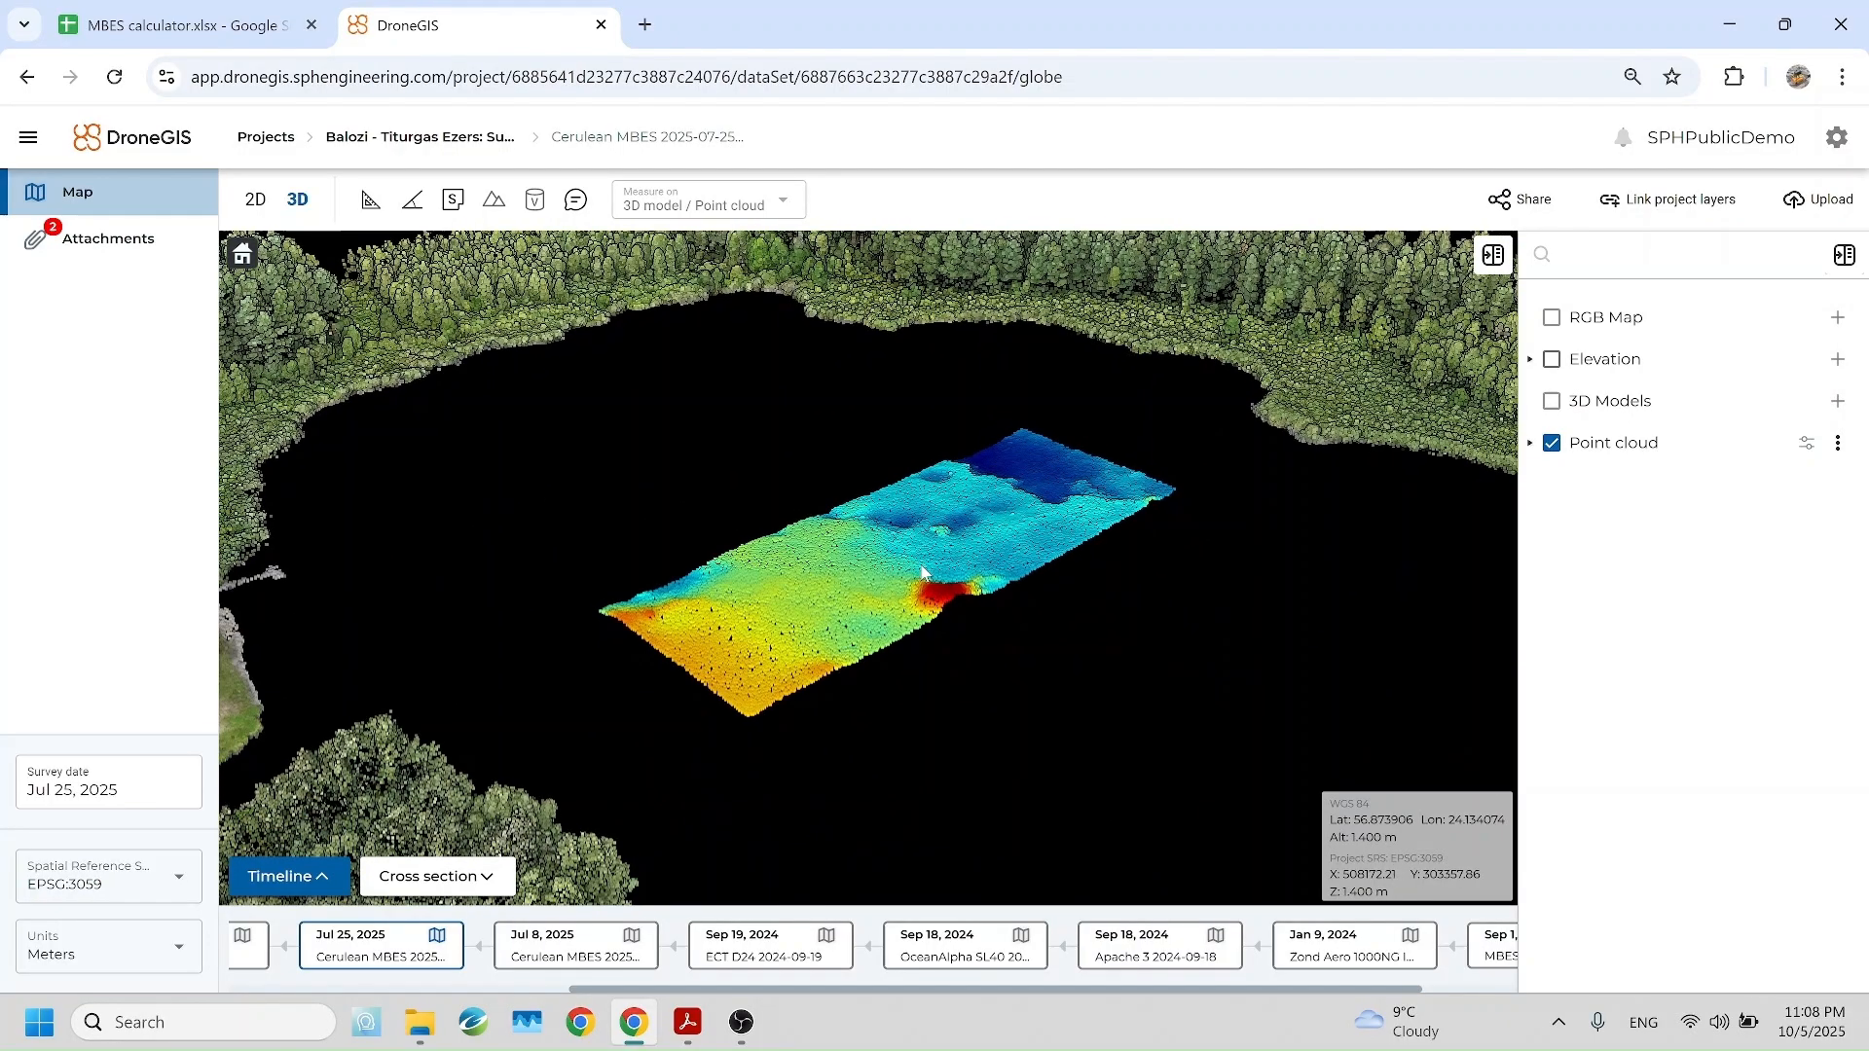
{"action": "scroll", "coordinate": [925, 572], "scroll_direction": "up", "scroll_amount": 3}
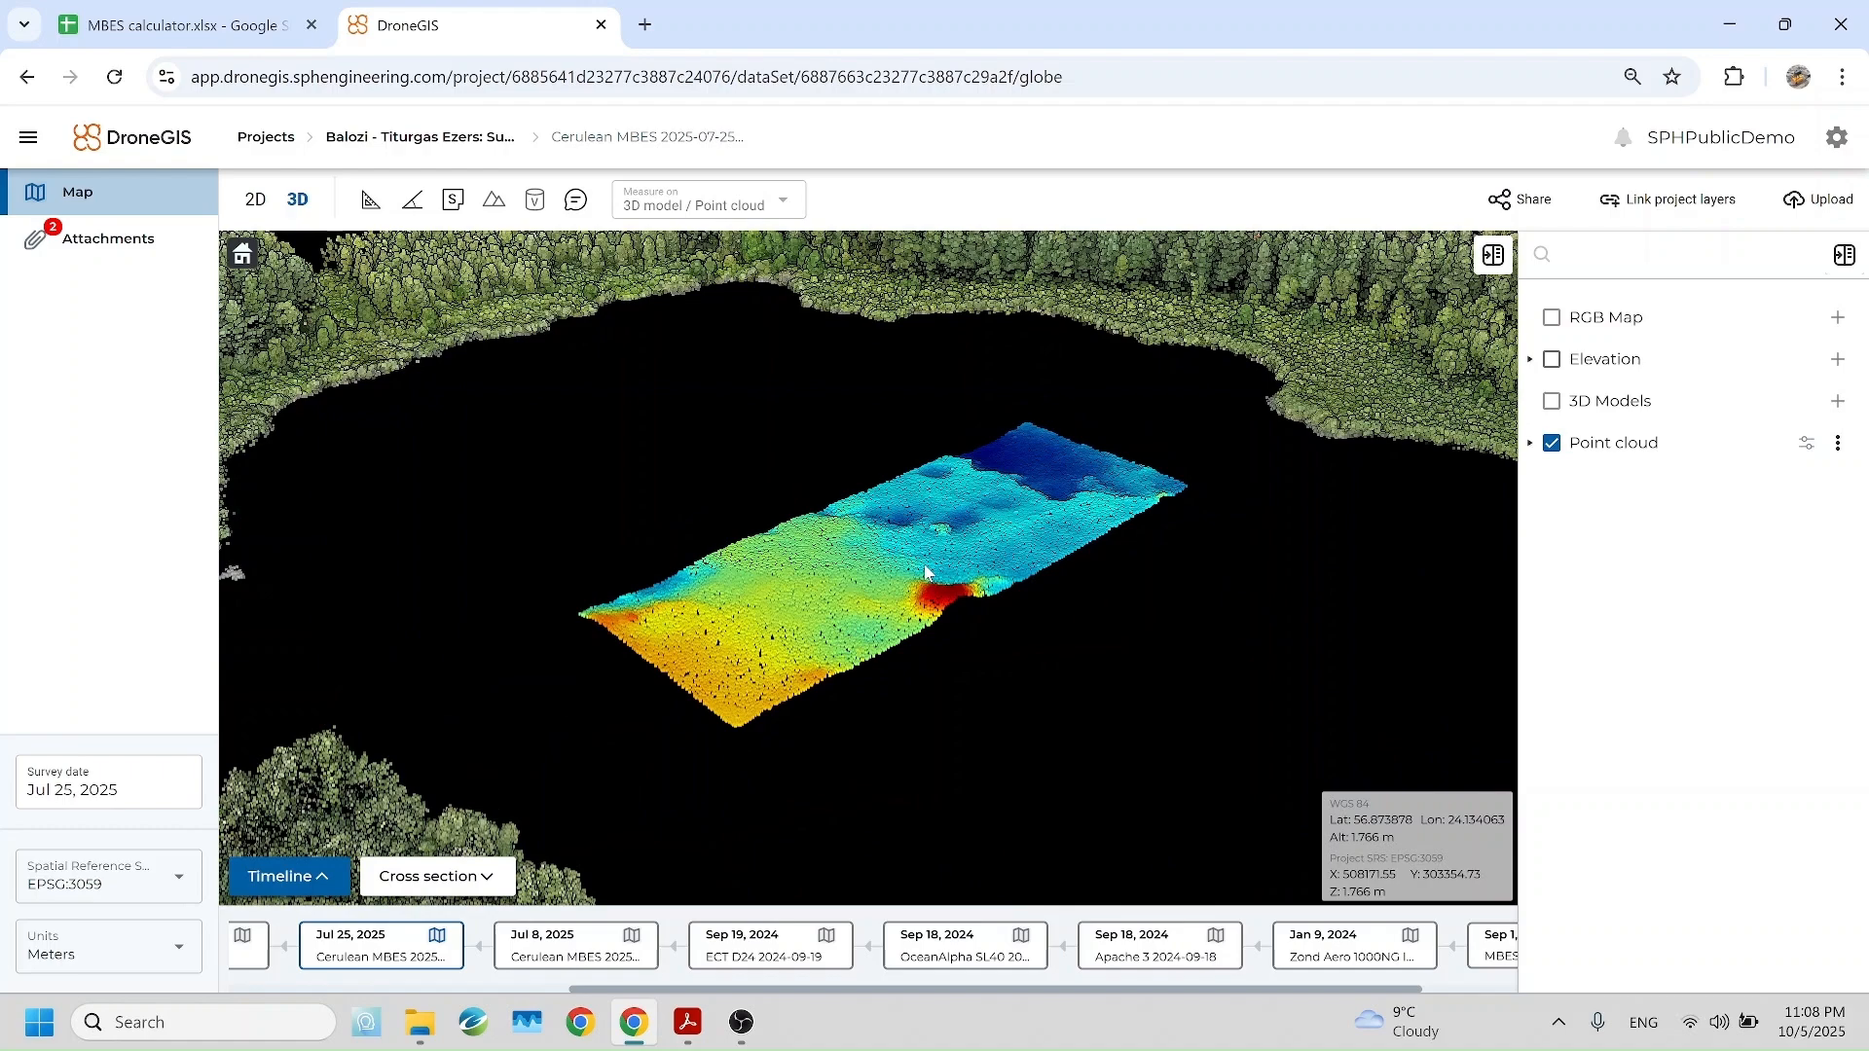
{"action": "scroll", "coordinate": [924, 573], "scroll_direction": "down", "scroll_amount": 2}
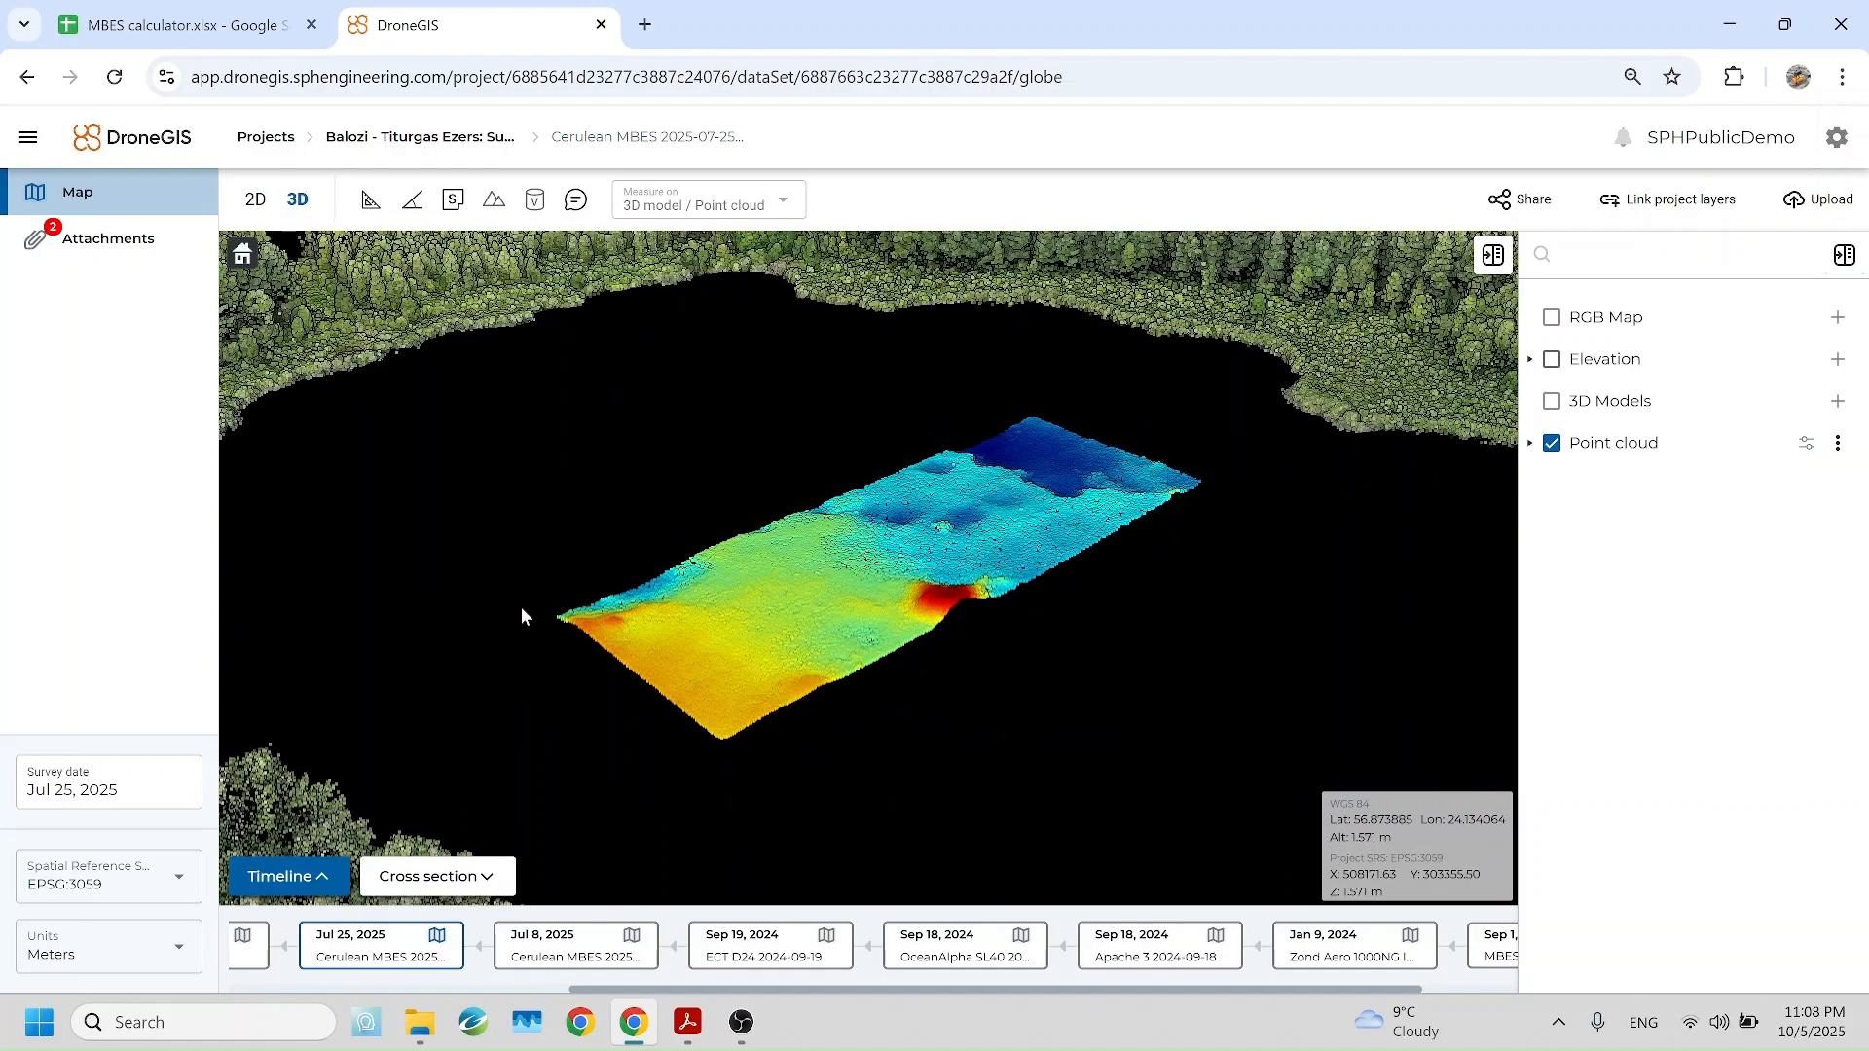
{"action": "left_click", "coordinate": [97, 243]}
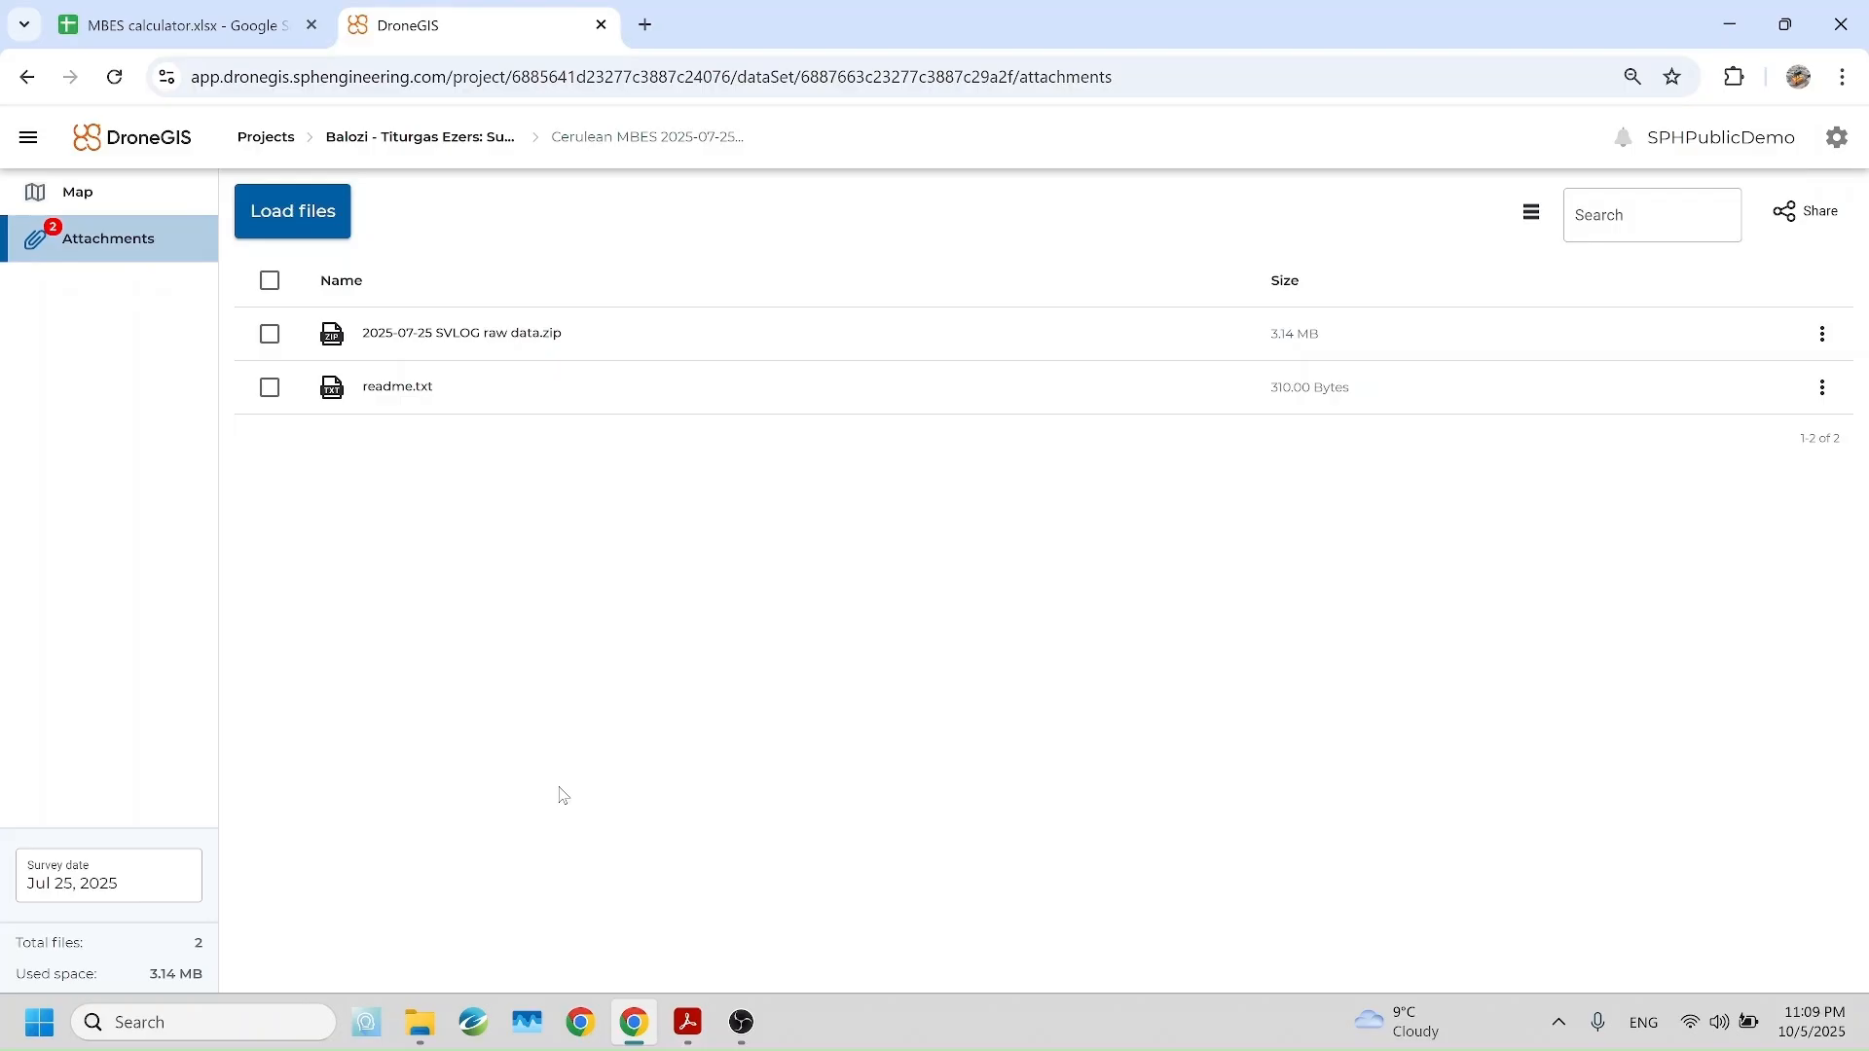
Step: Switch to AutoPatchHelp.pdf in Acrobat and examine the patch test line diagrams on pages 7 and 8
{"action": "left_click", "coordinate": [688, 1022]}
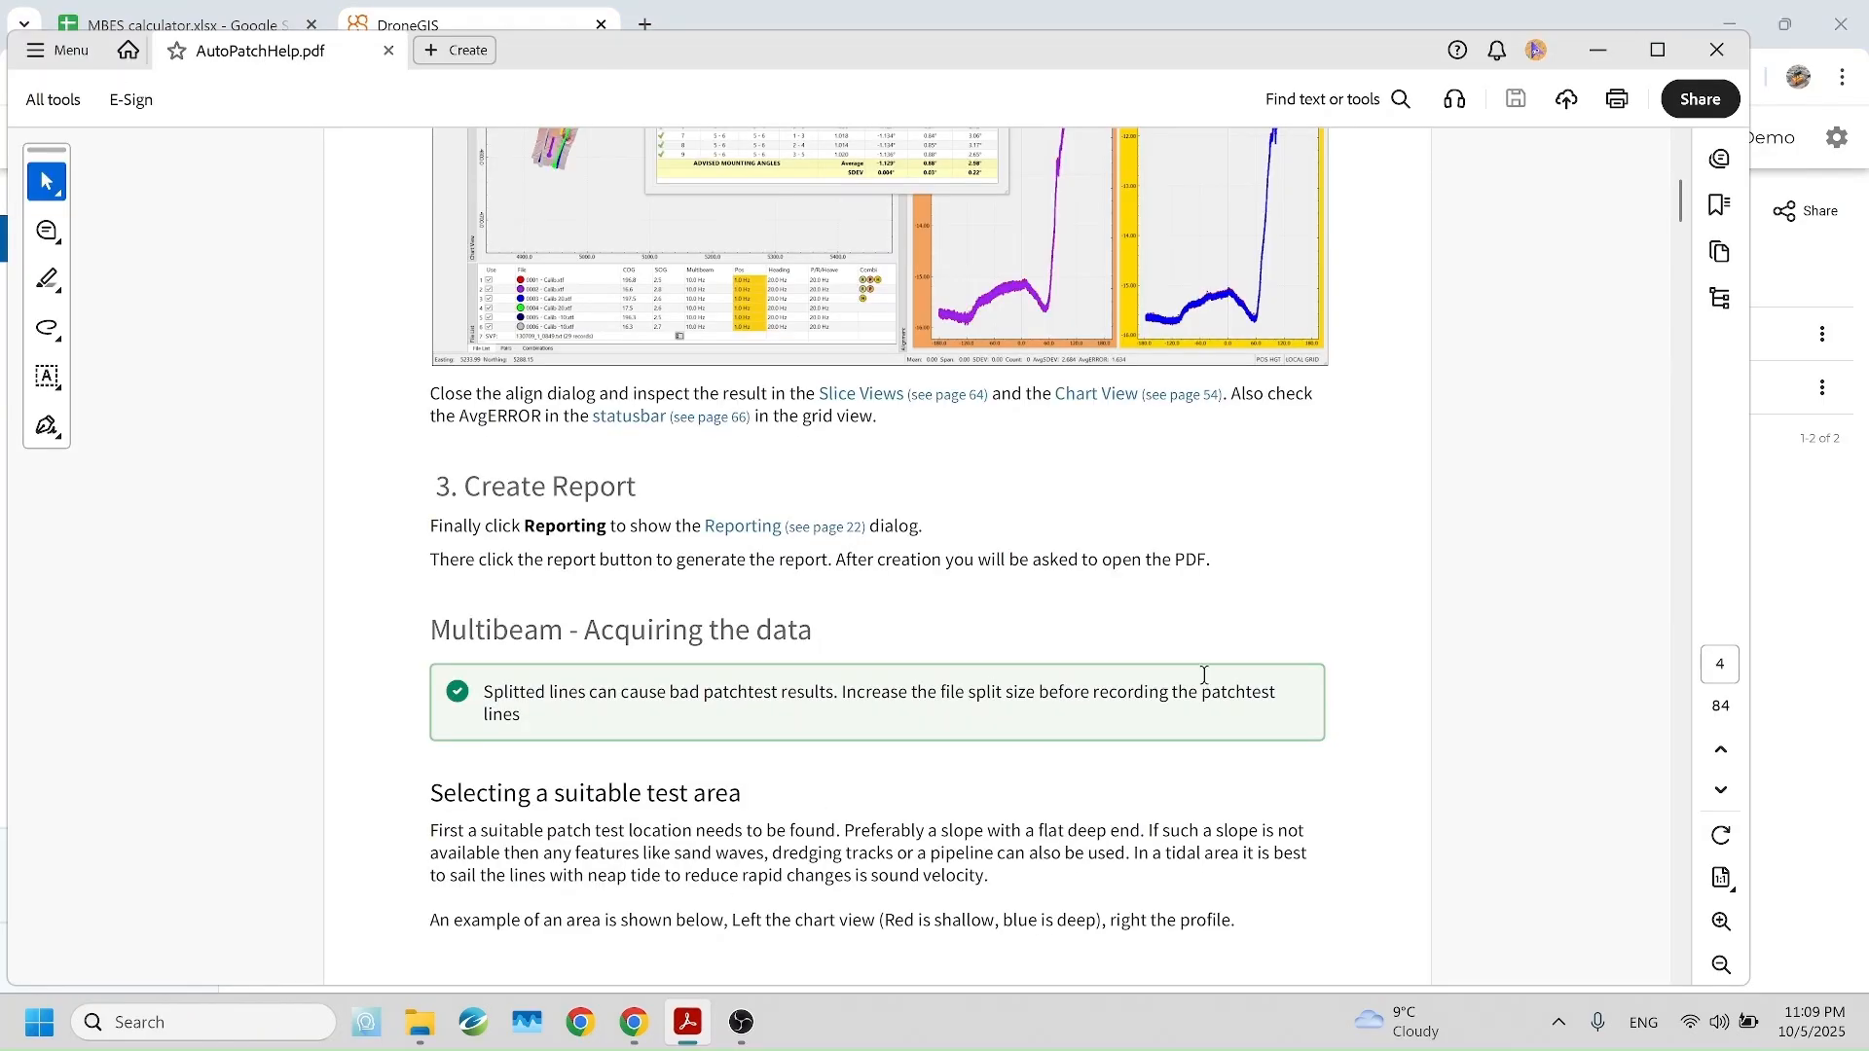
{"action": "left_click_drag", "start_coordinate": [1681, 206], "coordinate": [1695, 242]}
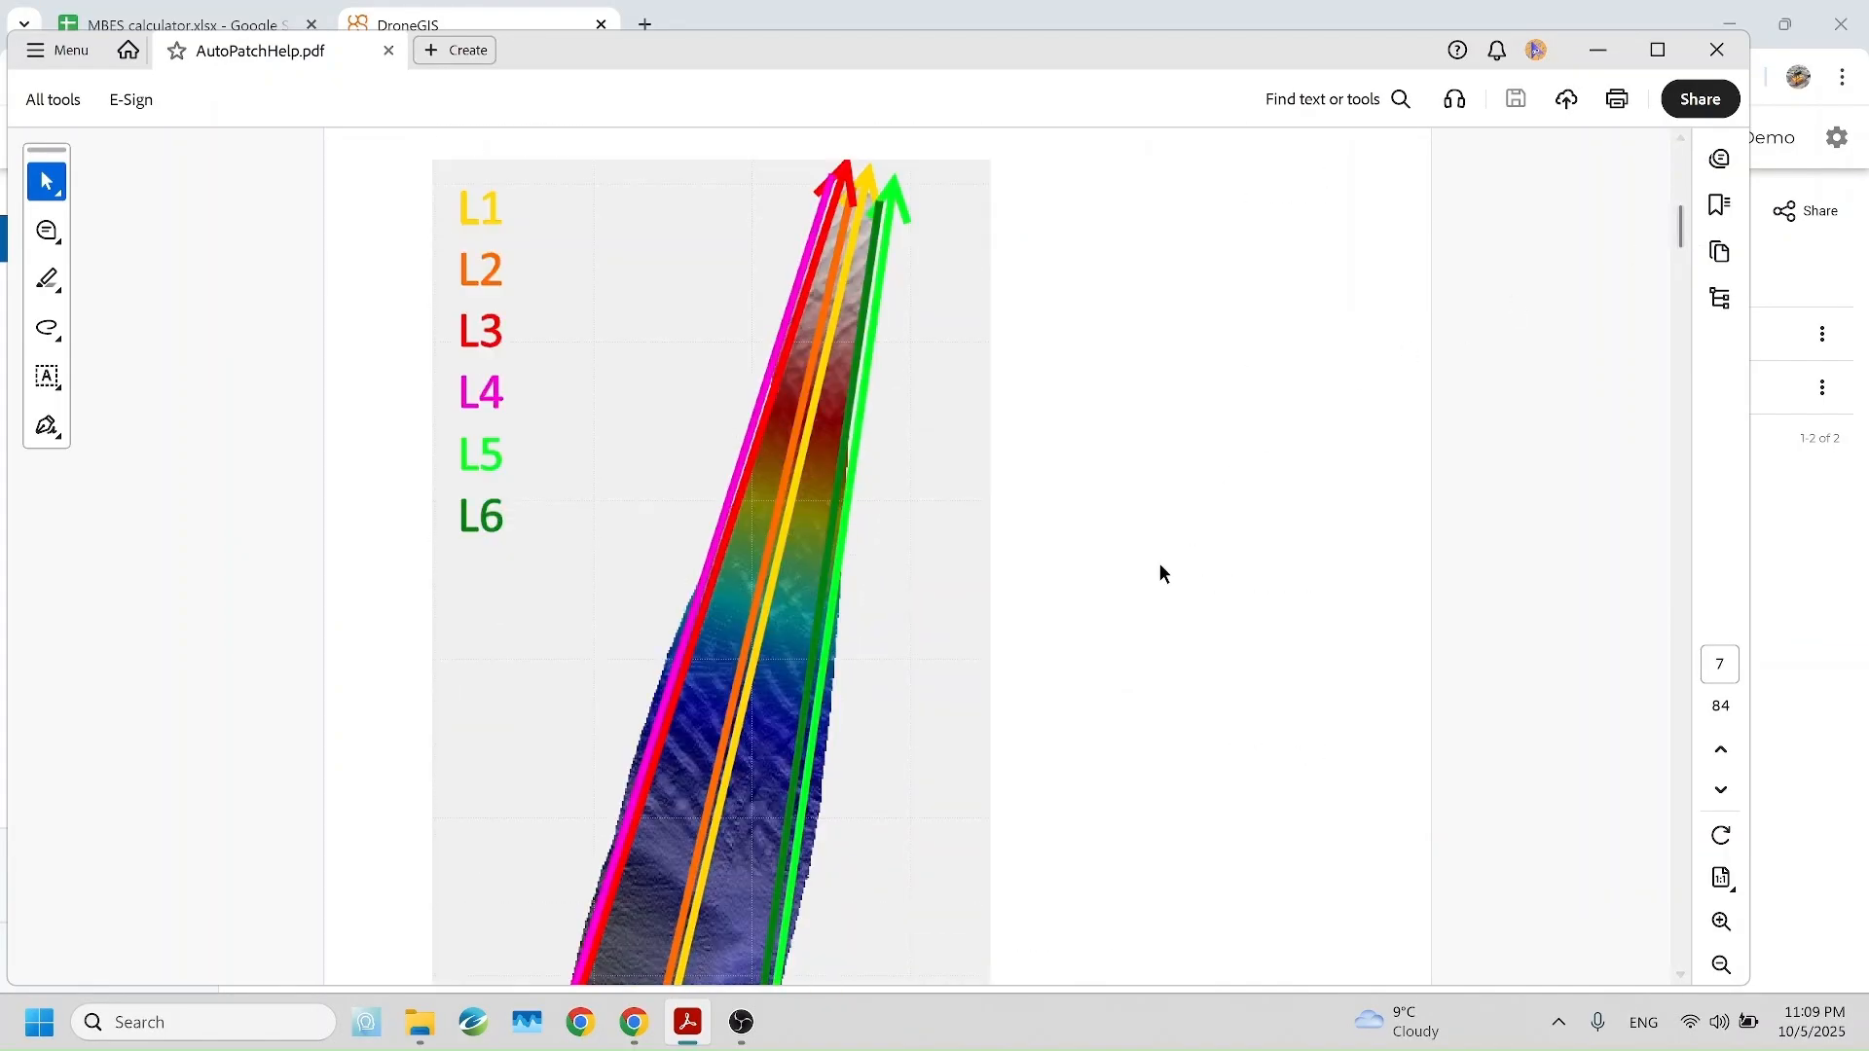
{"action": "scroll", "coordinate": [1121, 651], "scroll_direction": "down", "scroll_amount": 2}
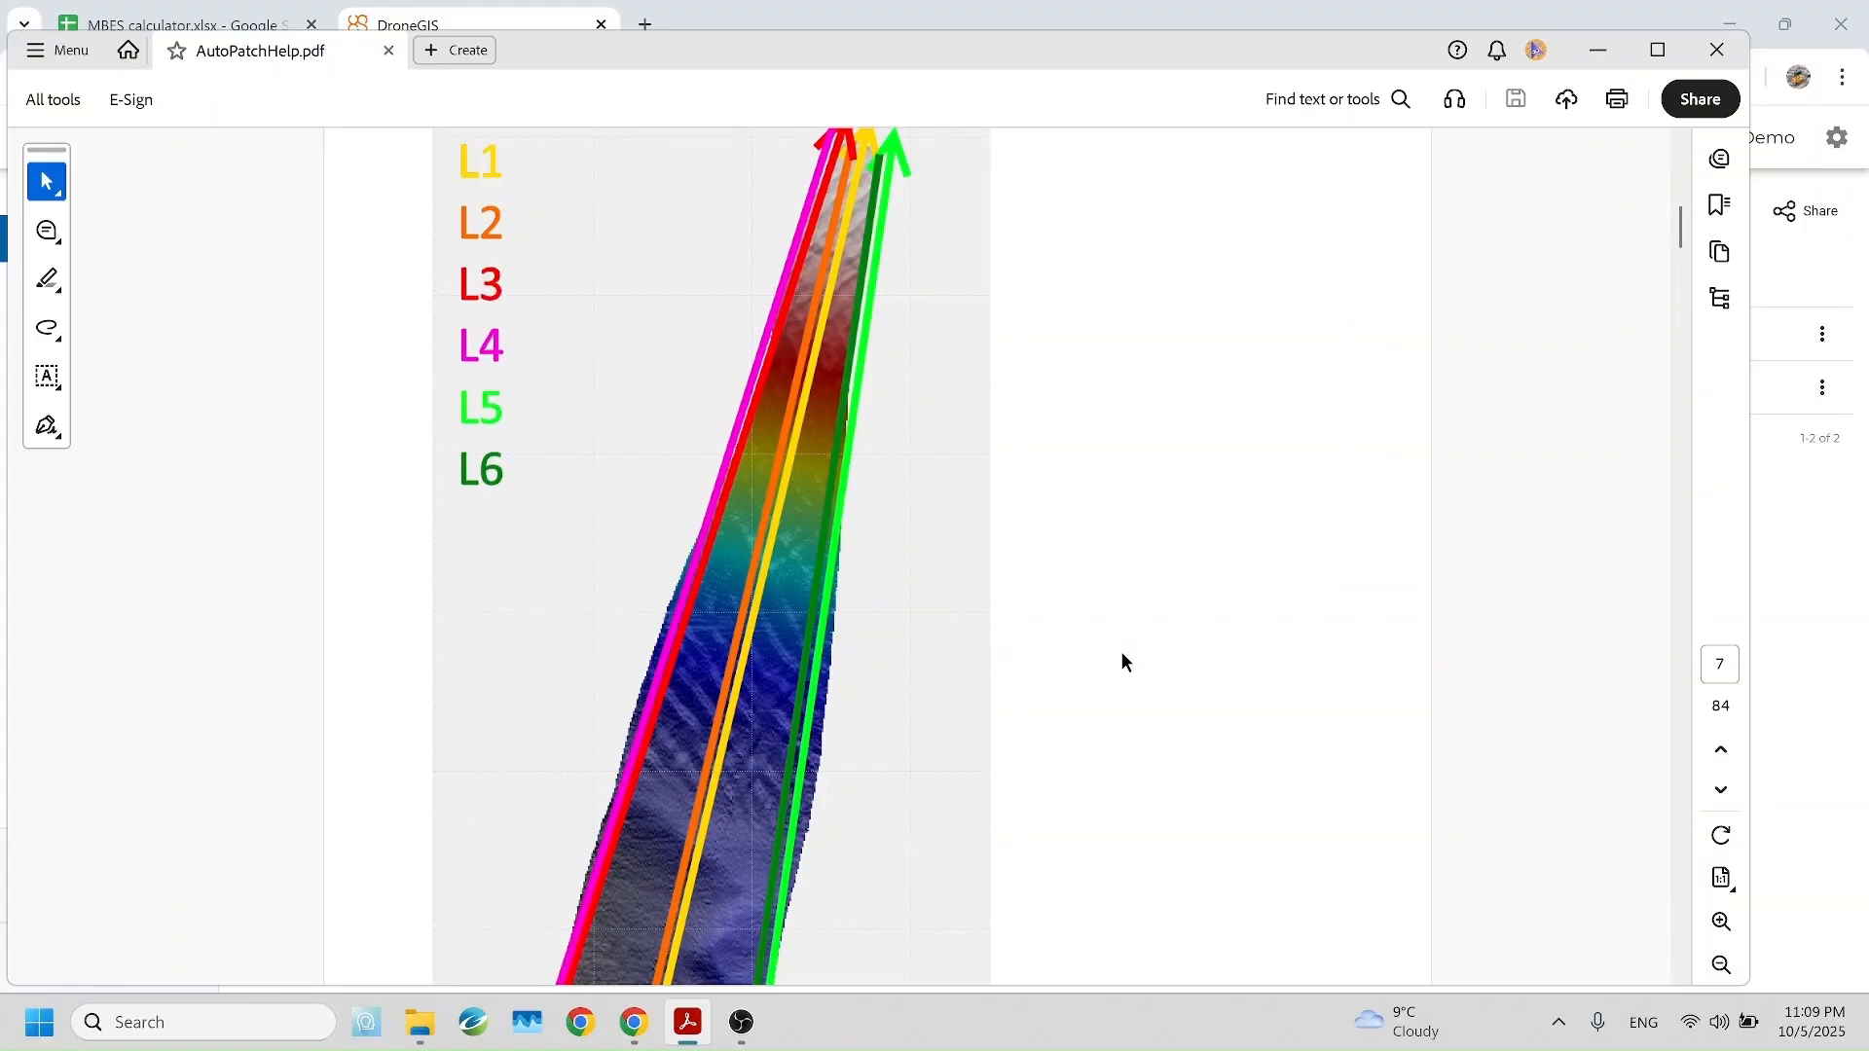
{"action": "scroll", "coordinate": [1122, 651], "scroll_direction": "up", "scroll_amount": 3}
{"action": "scroll", "coordinate": [1126, 649], "scroll_direction": "down", "scroll_amount": 2}
{"action": "scroll", "coordinate": [1129, 648], "scroll_direction": "down", "scroll_amount": 5}
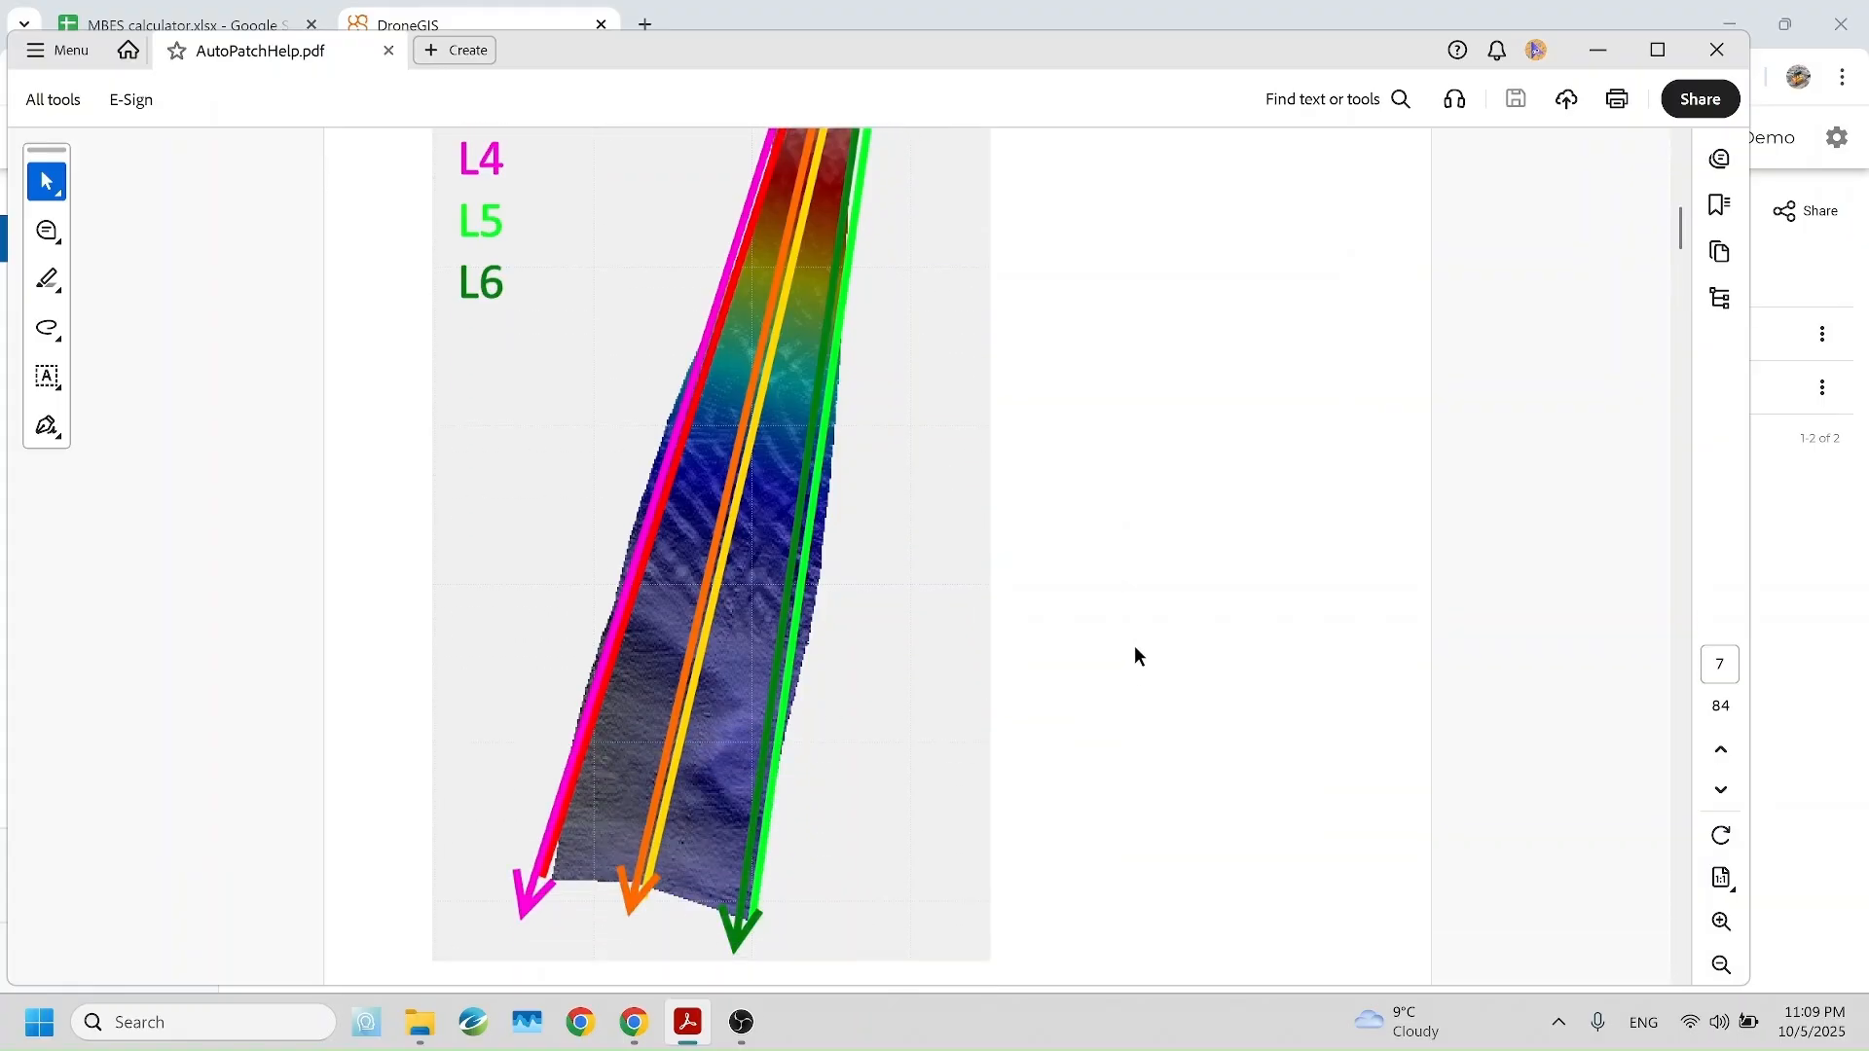
{"action": "scroll", "coordinate": [1135, 645], "scroll_direction": "up", "scroll_amount": 4}
{"action": "scroll", "coordinate": [1138, 647], "scroll_direction": "up", "scroll_amount": 2}
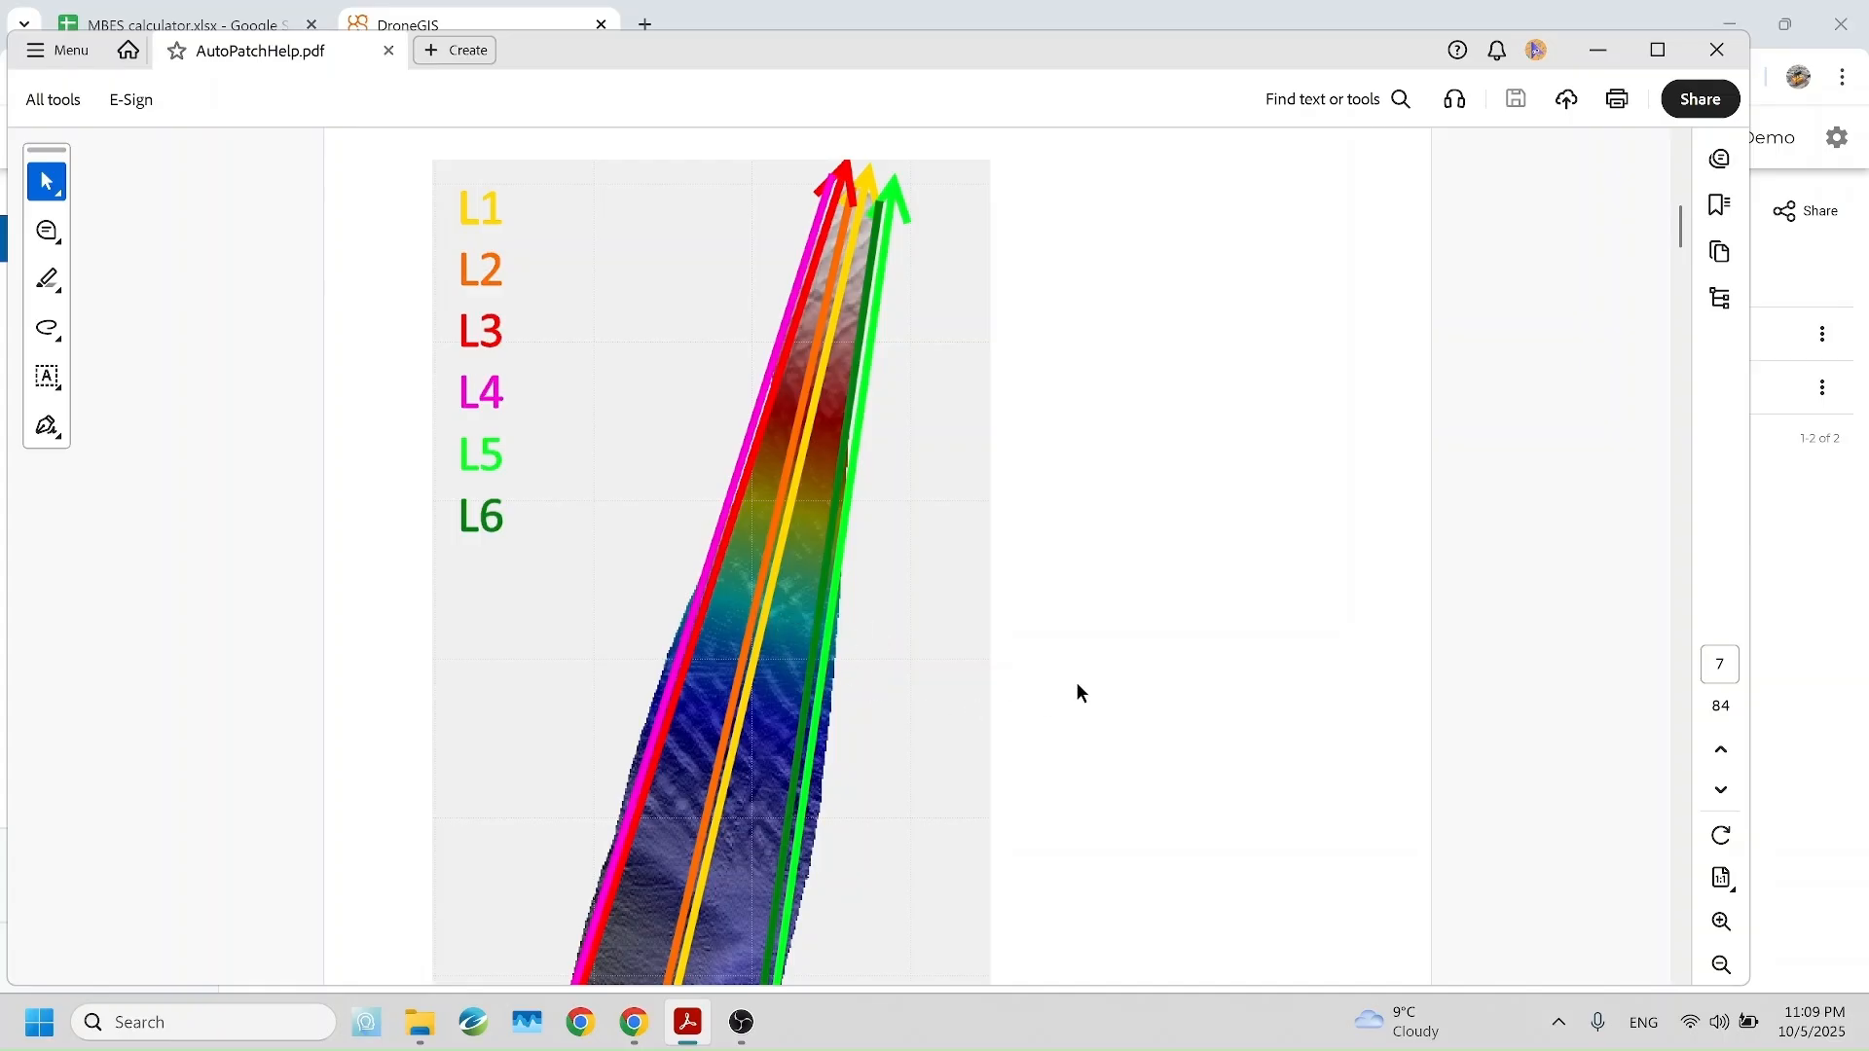
{"action": "mouse_move", "coordinate": [1680, 231]}
{"action": "left_mouse_down"}
{"action": "mouse_move", "coordinate": [1690, 257]}
{"action": "mouse_move", "coordinate": [1697, 239]}
{"action": "left_mouse_up"}
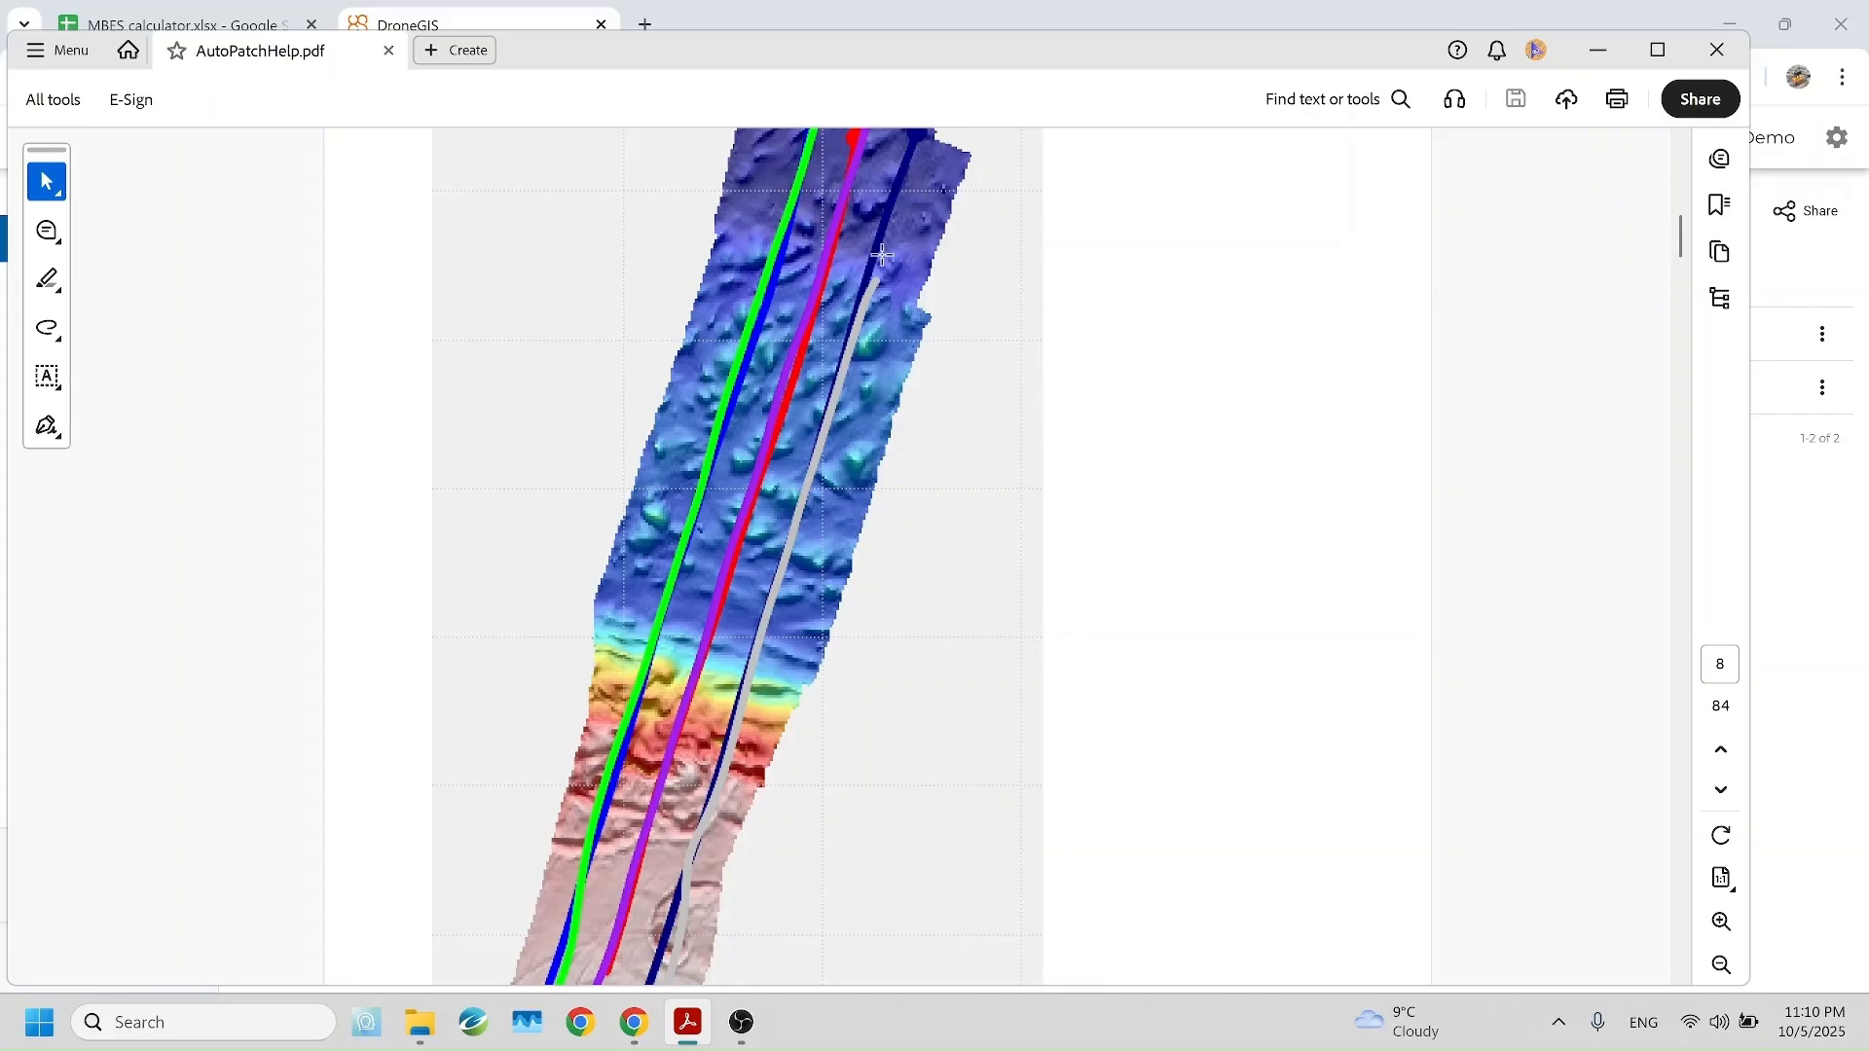
{"action": "left_click_drag", "start_coordinate": [1694, 245], "coordinate": [1691, 243]}
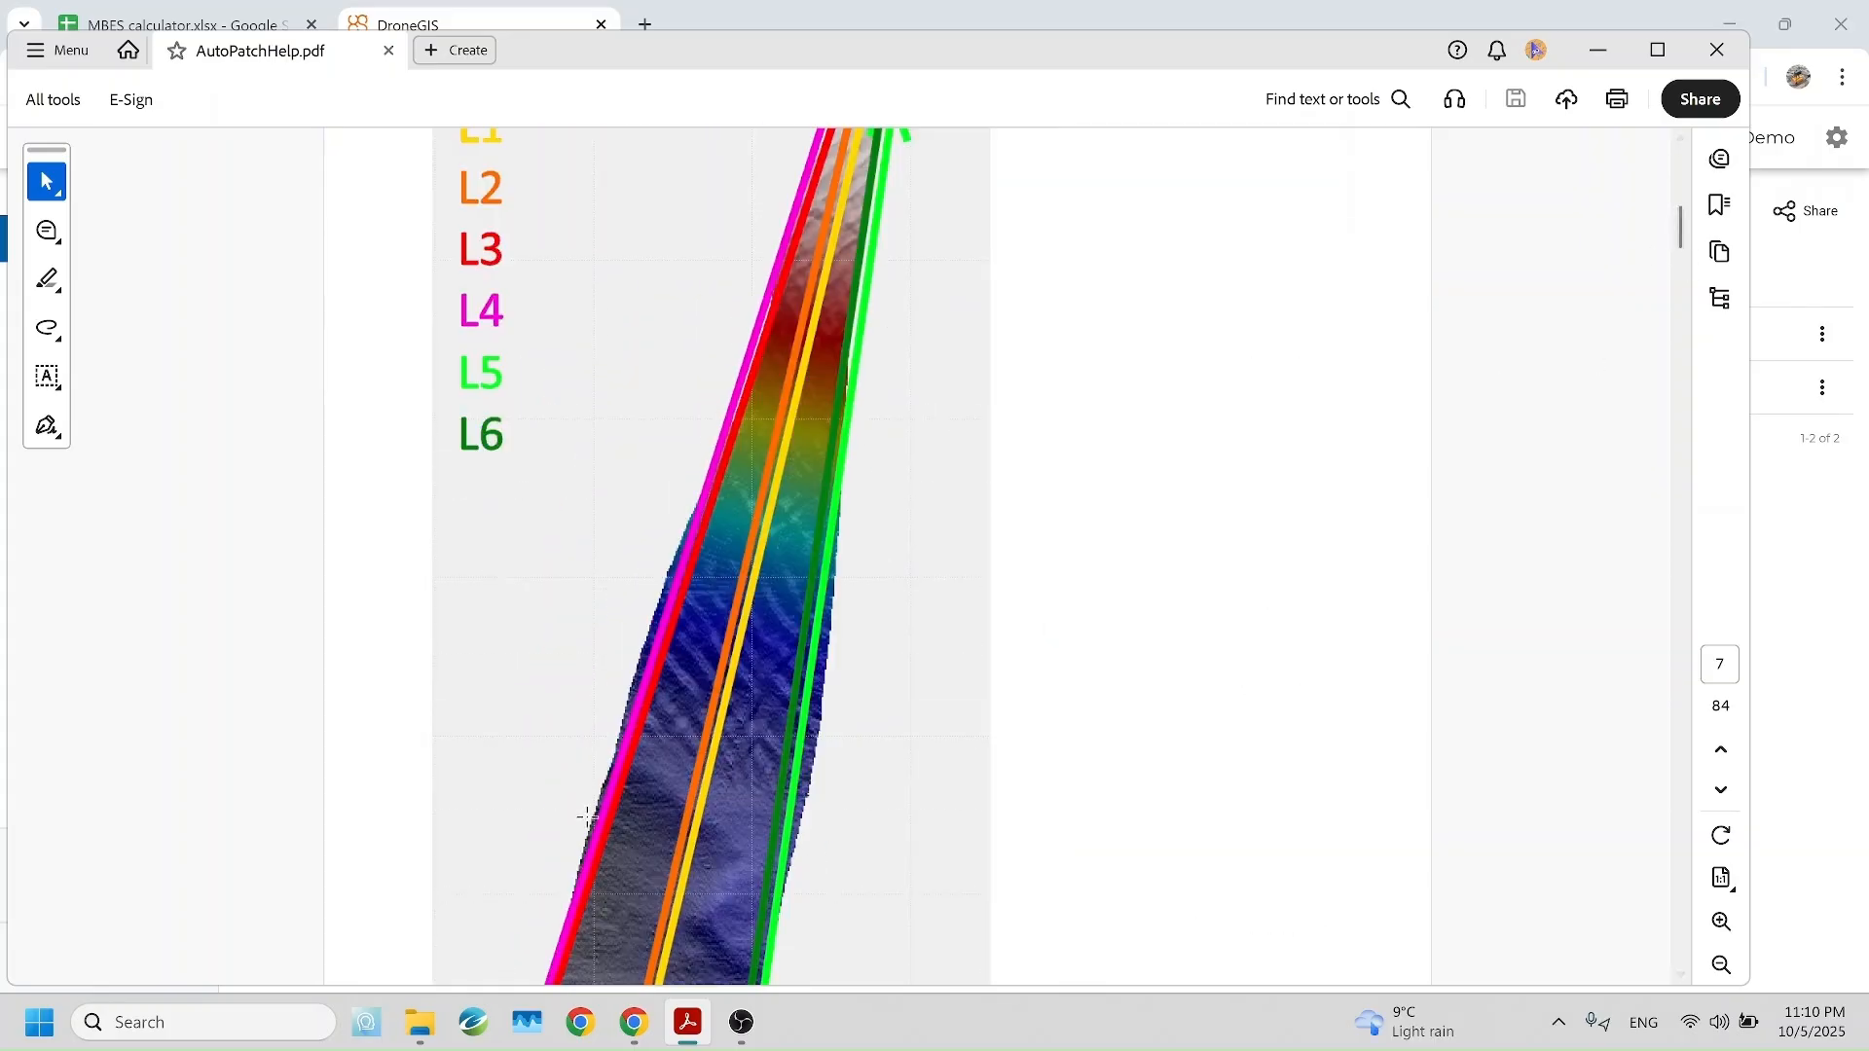
Step: Switch to the MBES calculator spreadsheet in Chrome and review the average depth, line overlap, swath width and line separation cells
{"action": "mouse_move", "coordinate": [649, 1036]}
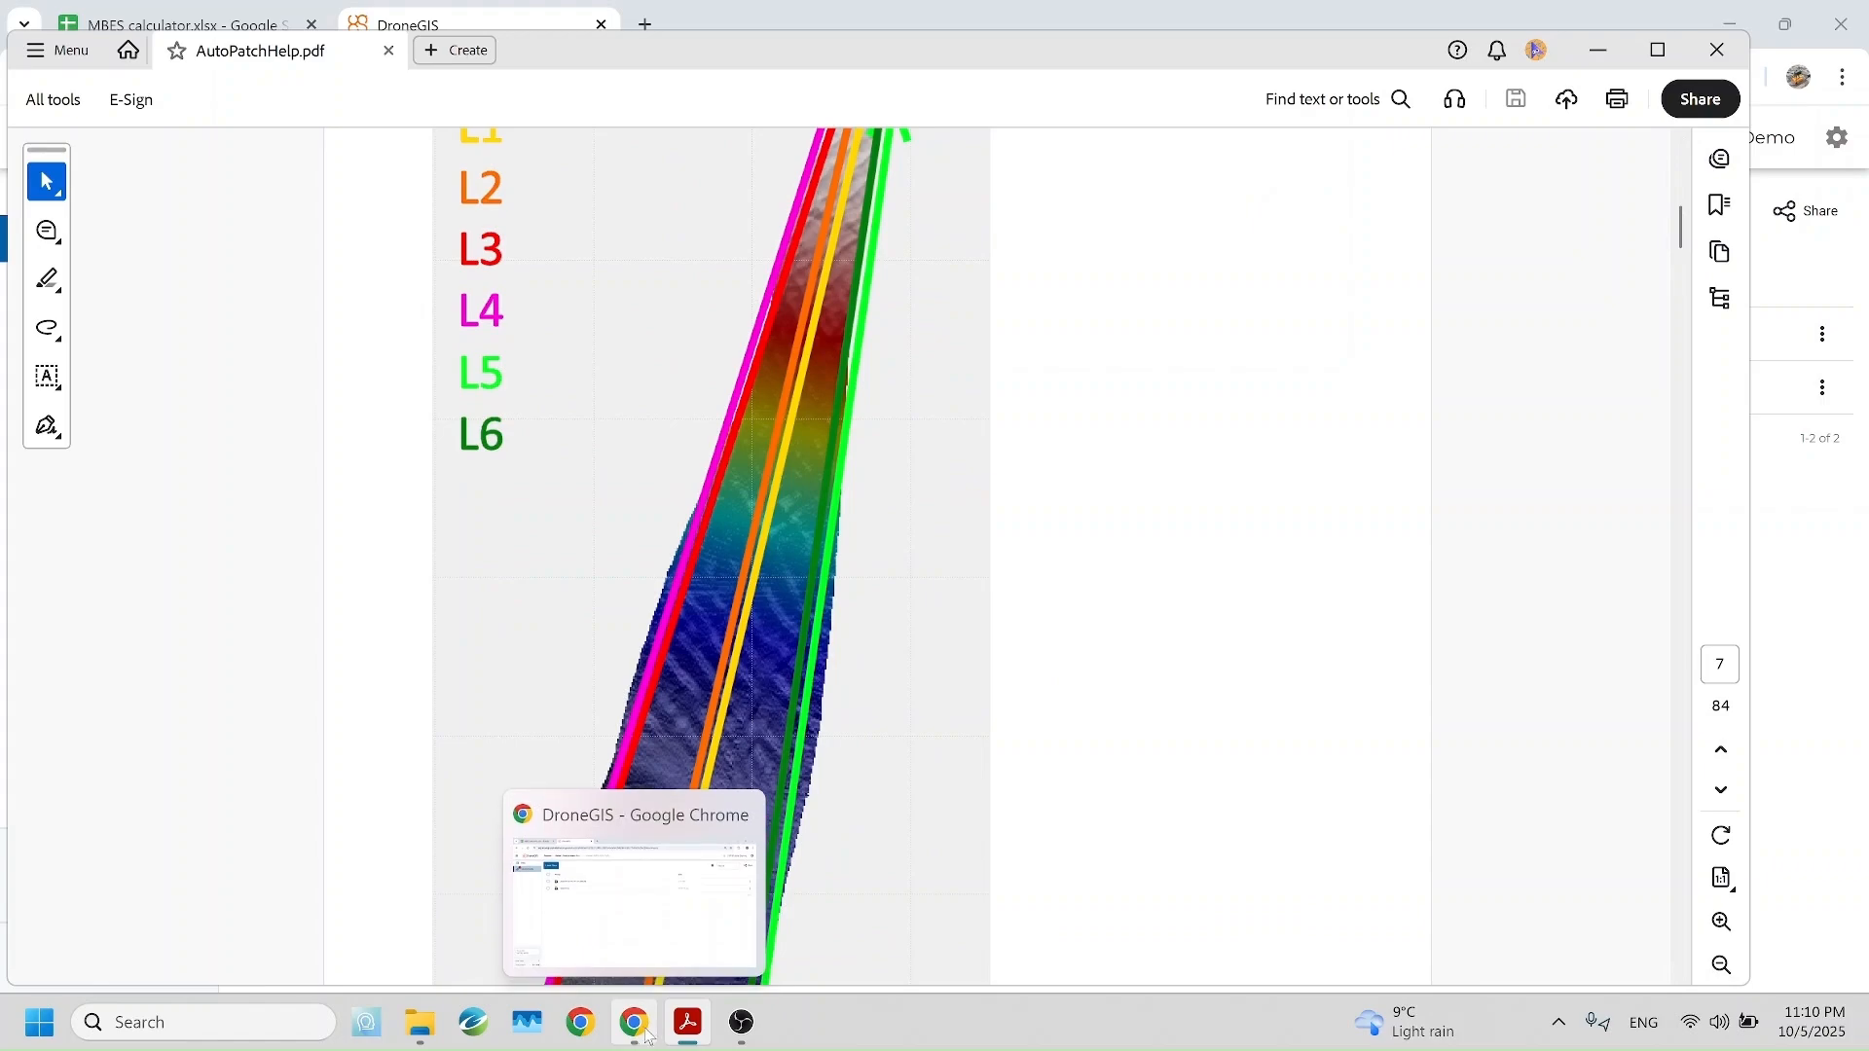
{"action": "left_click", "coordinate": [190, 17]}
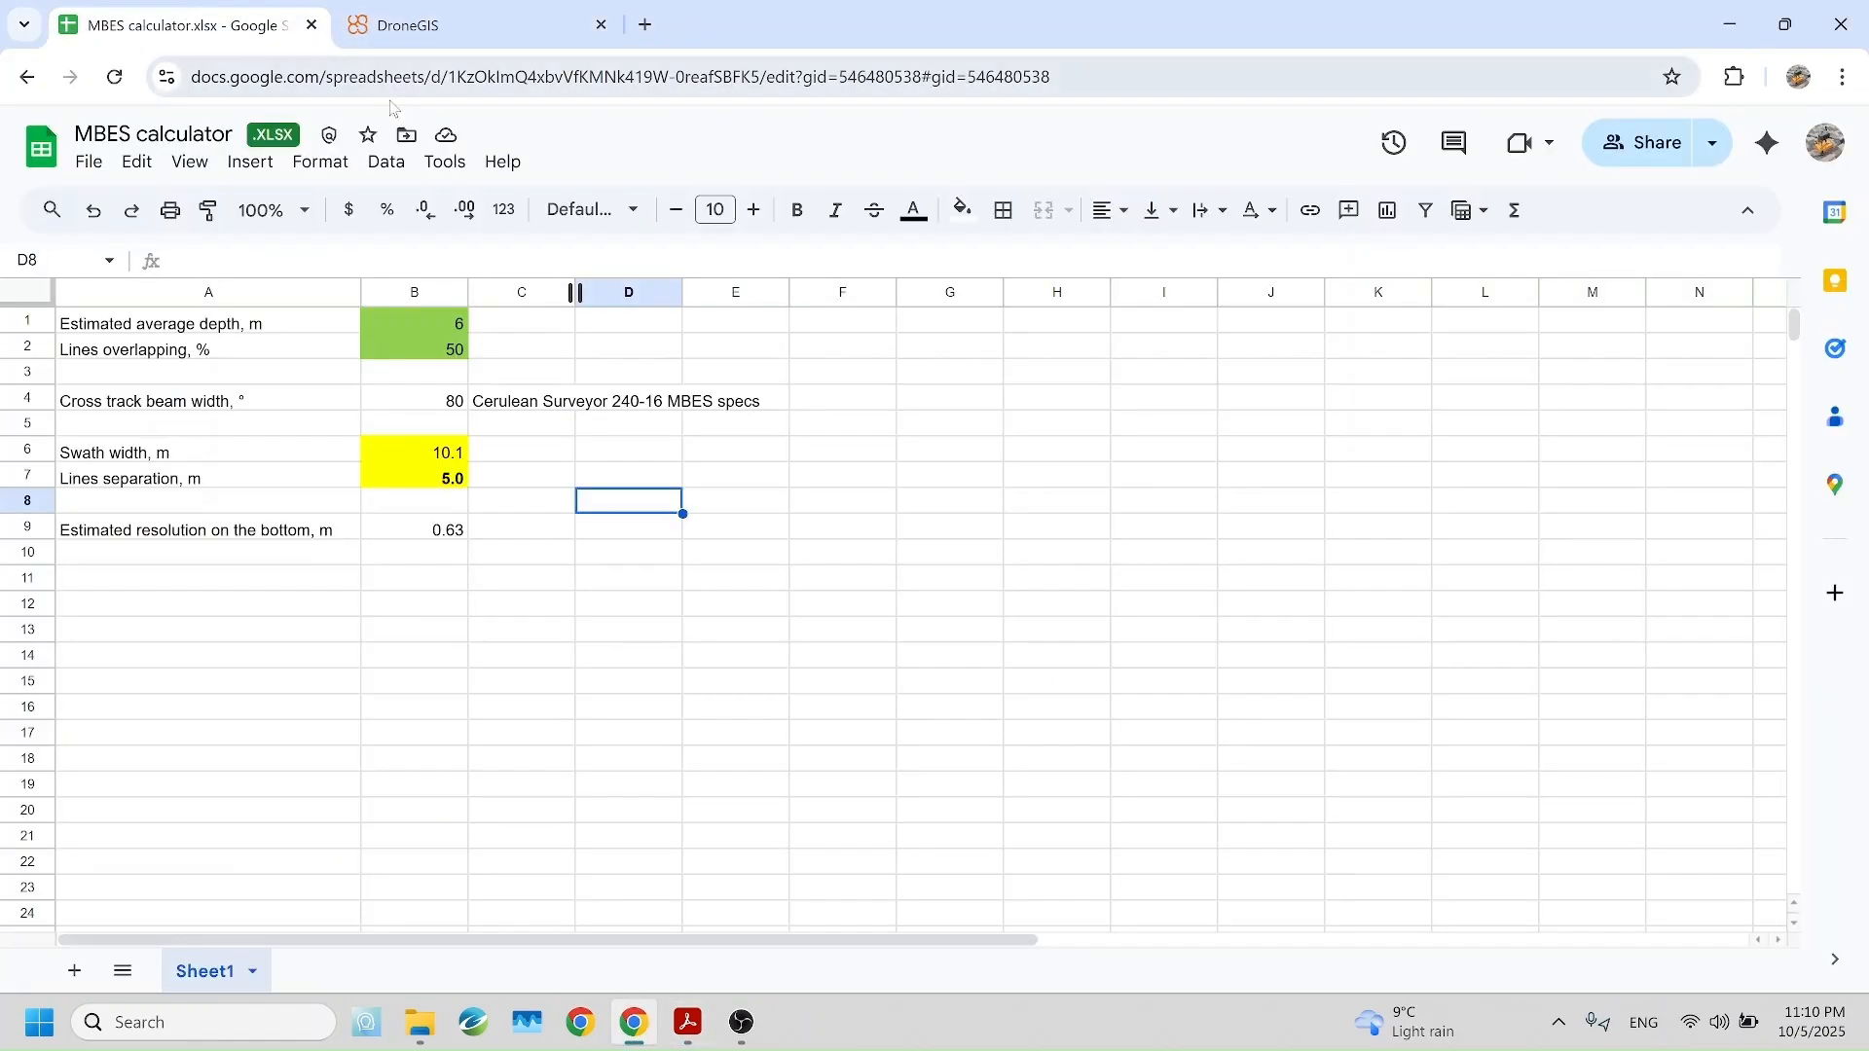
{"action": "left_click", "coordinate": [484, 350]}
{"action": "left_click", "coordinate": [410, 482]}
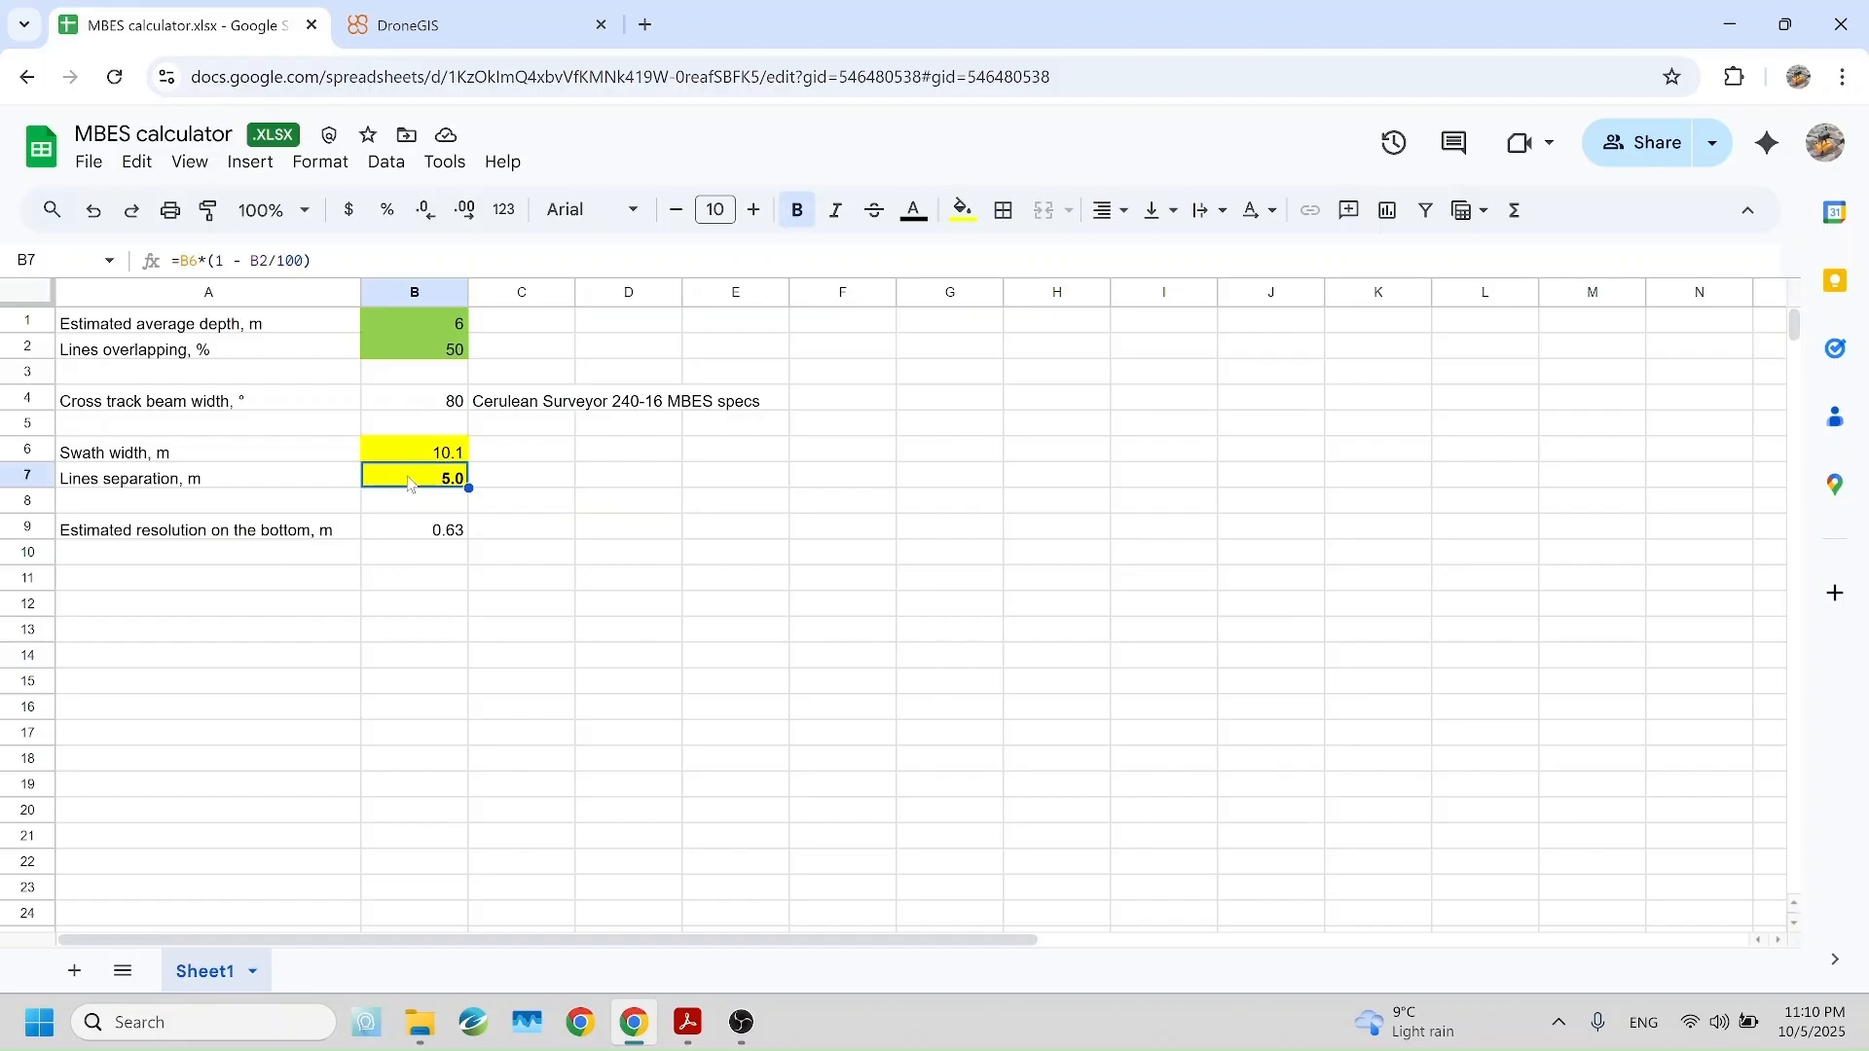
{"action": "left_click", "coordinate": [394, 327]}
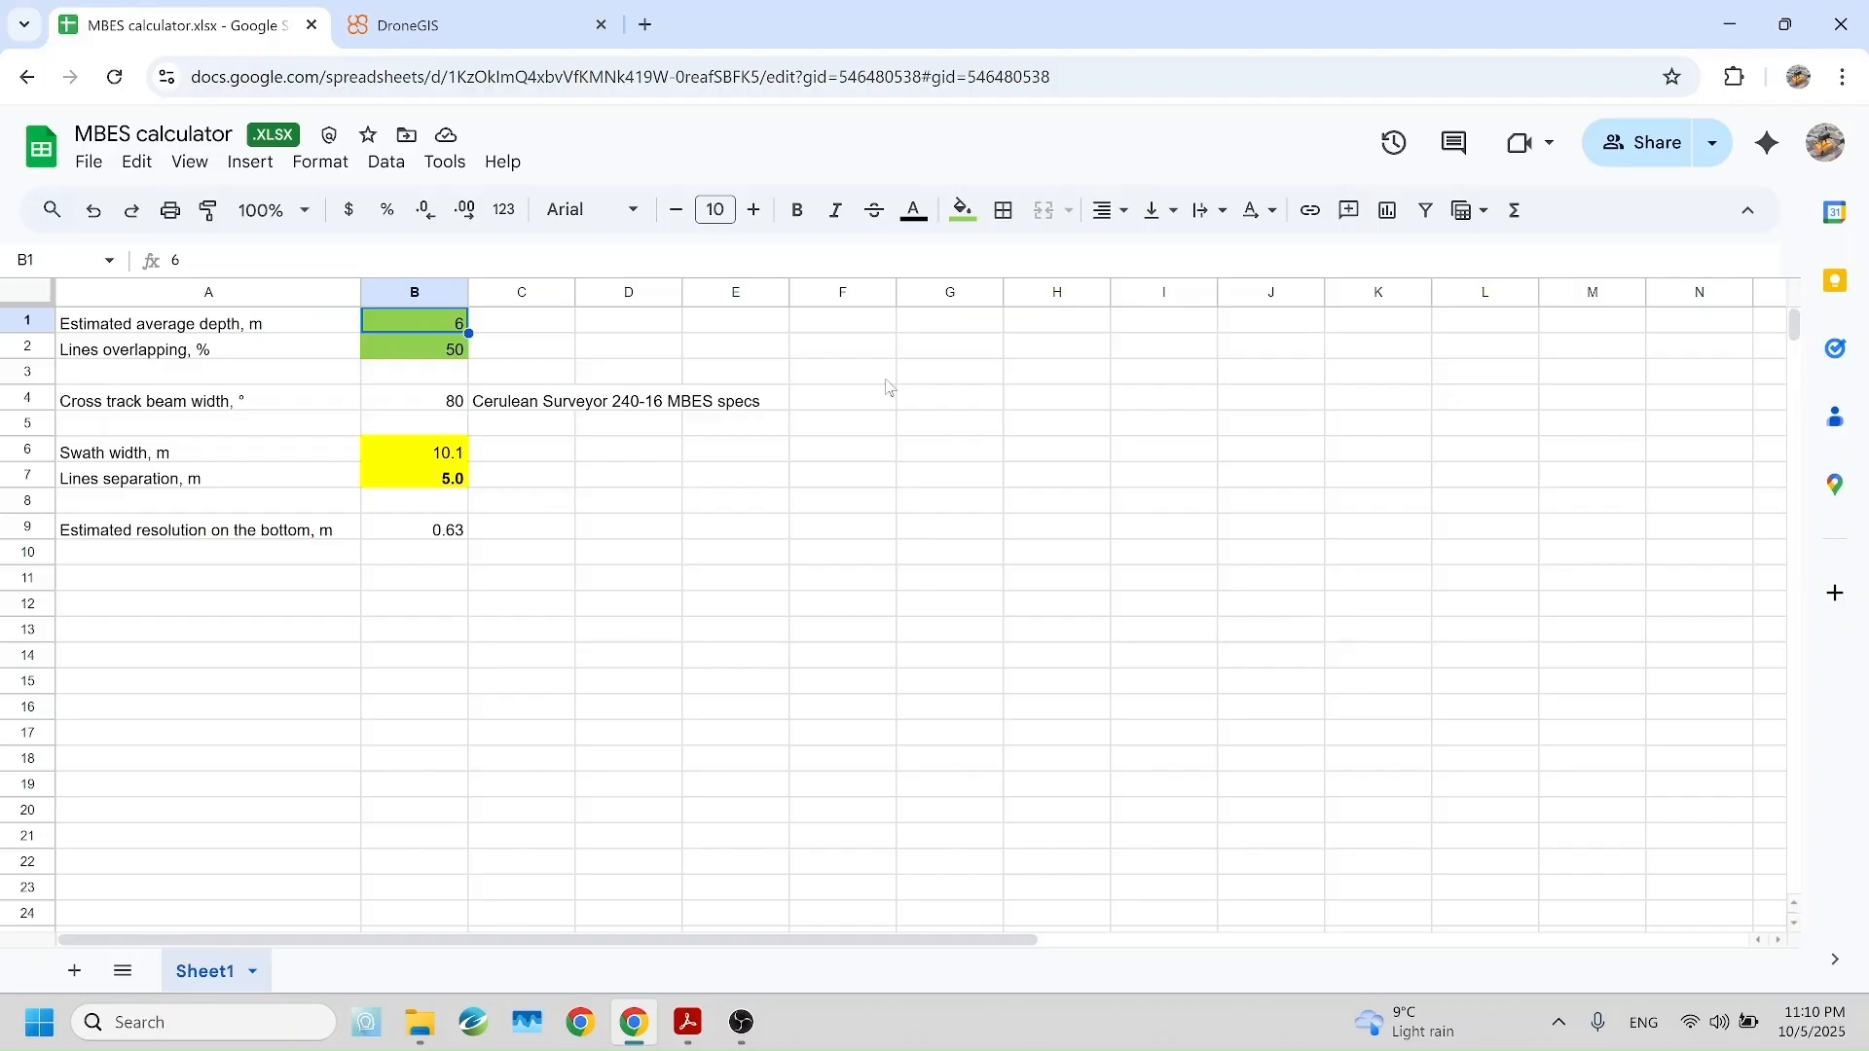
{"action": "key", "text": "Right"}
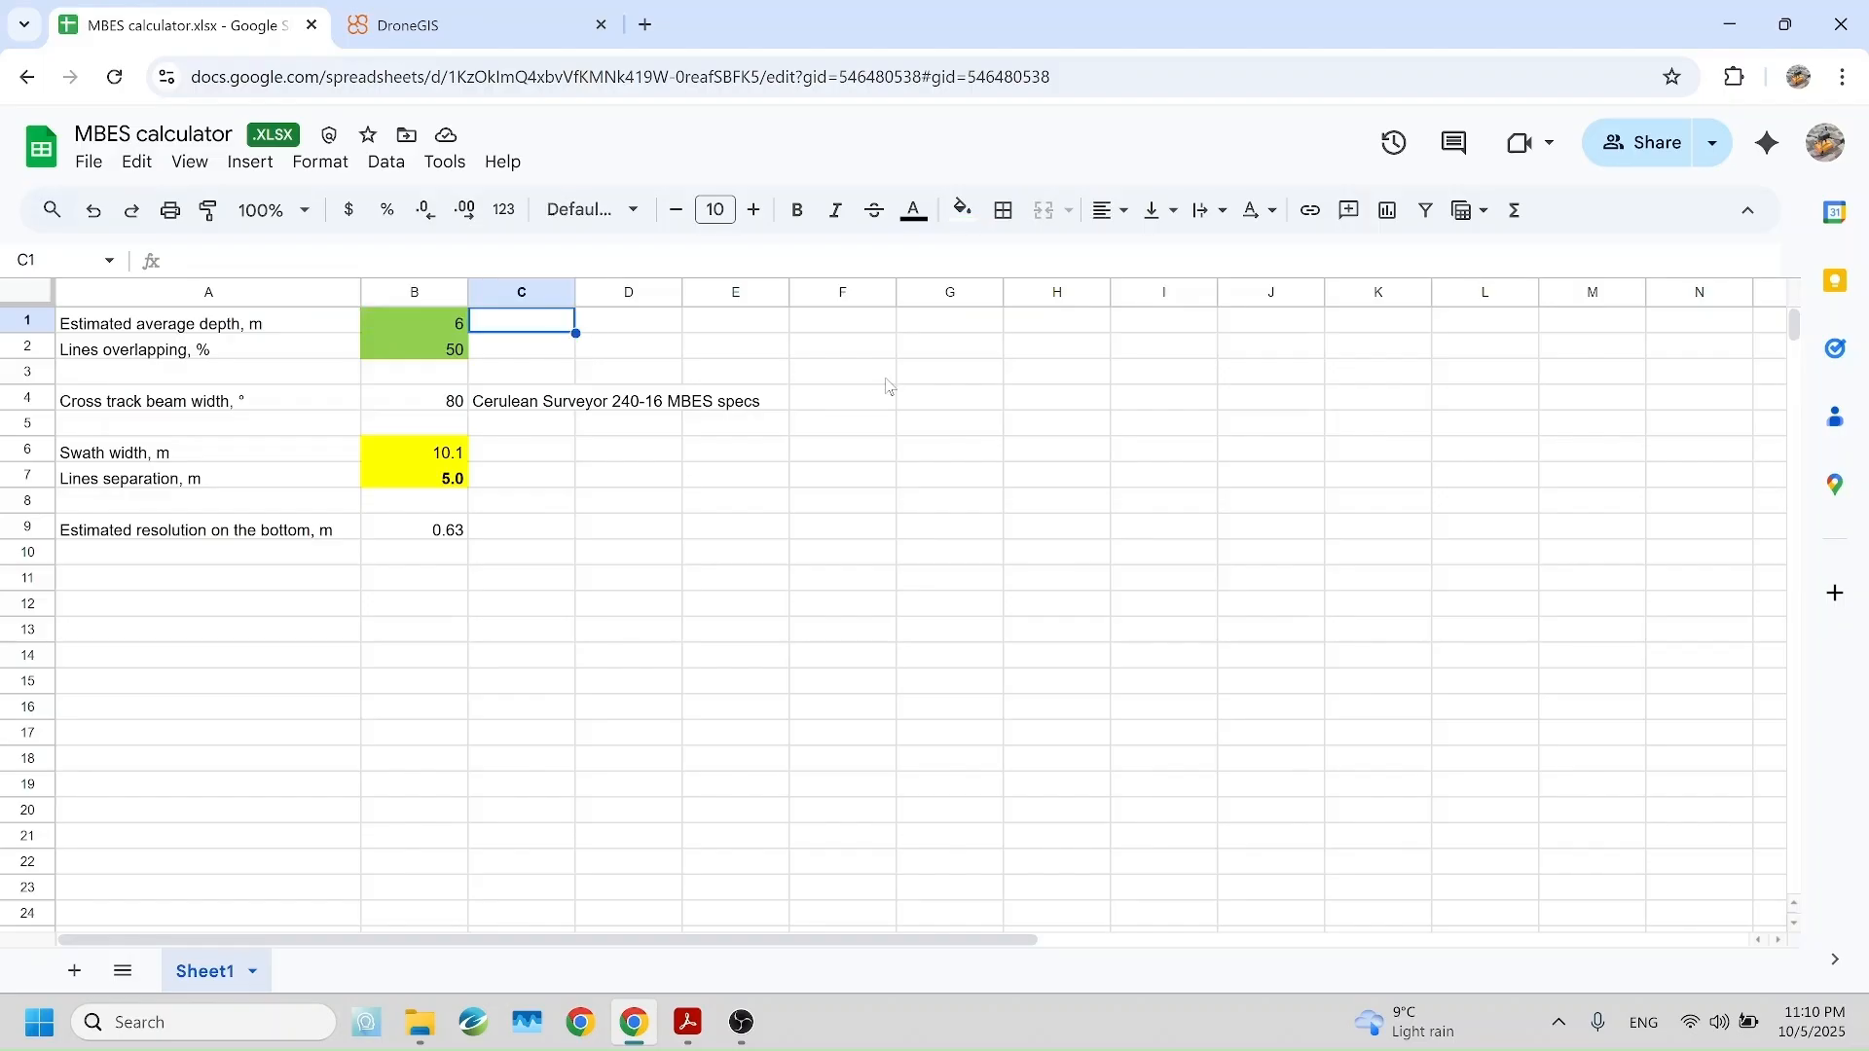
{"action": "key", "text": "Left"}
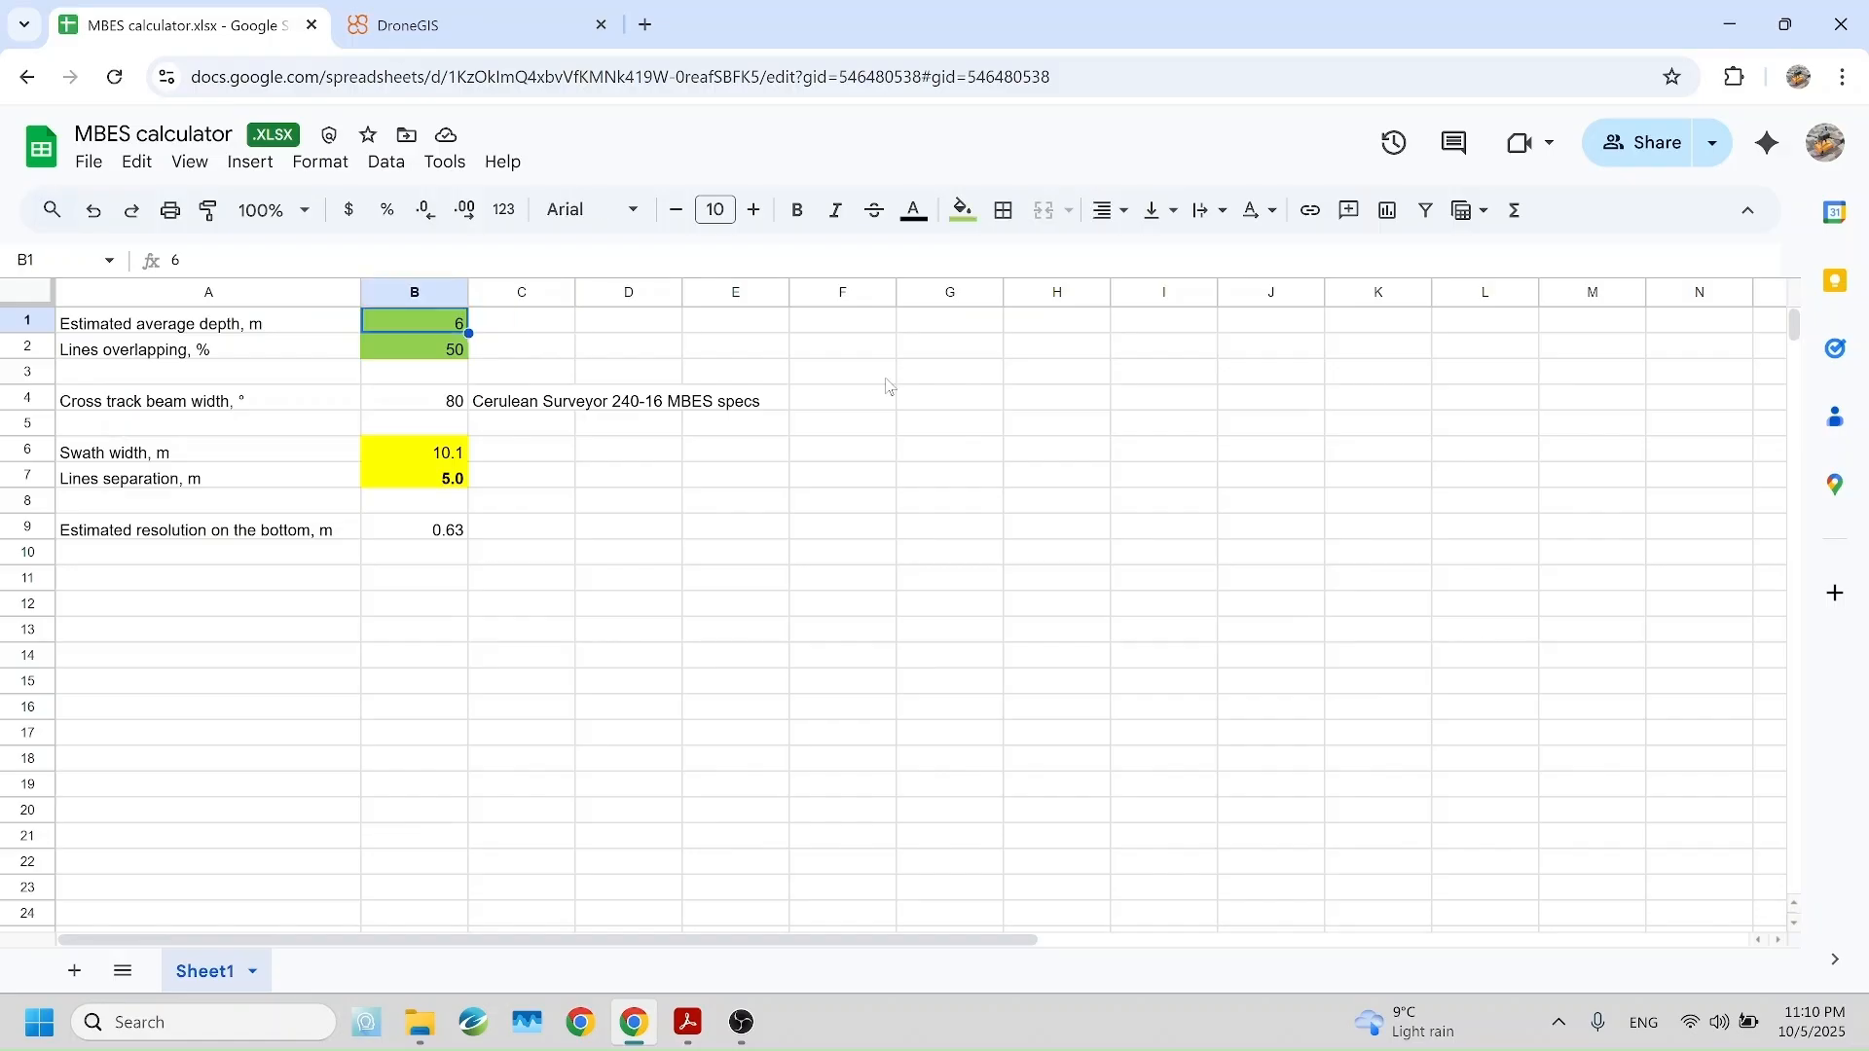
{"action": "key", "text": "Right"}
{"action": "key", "text": "Left"}
{"action": "key", "text": "Down"}
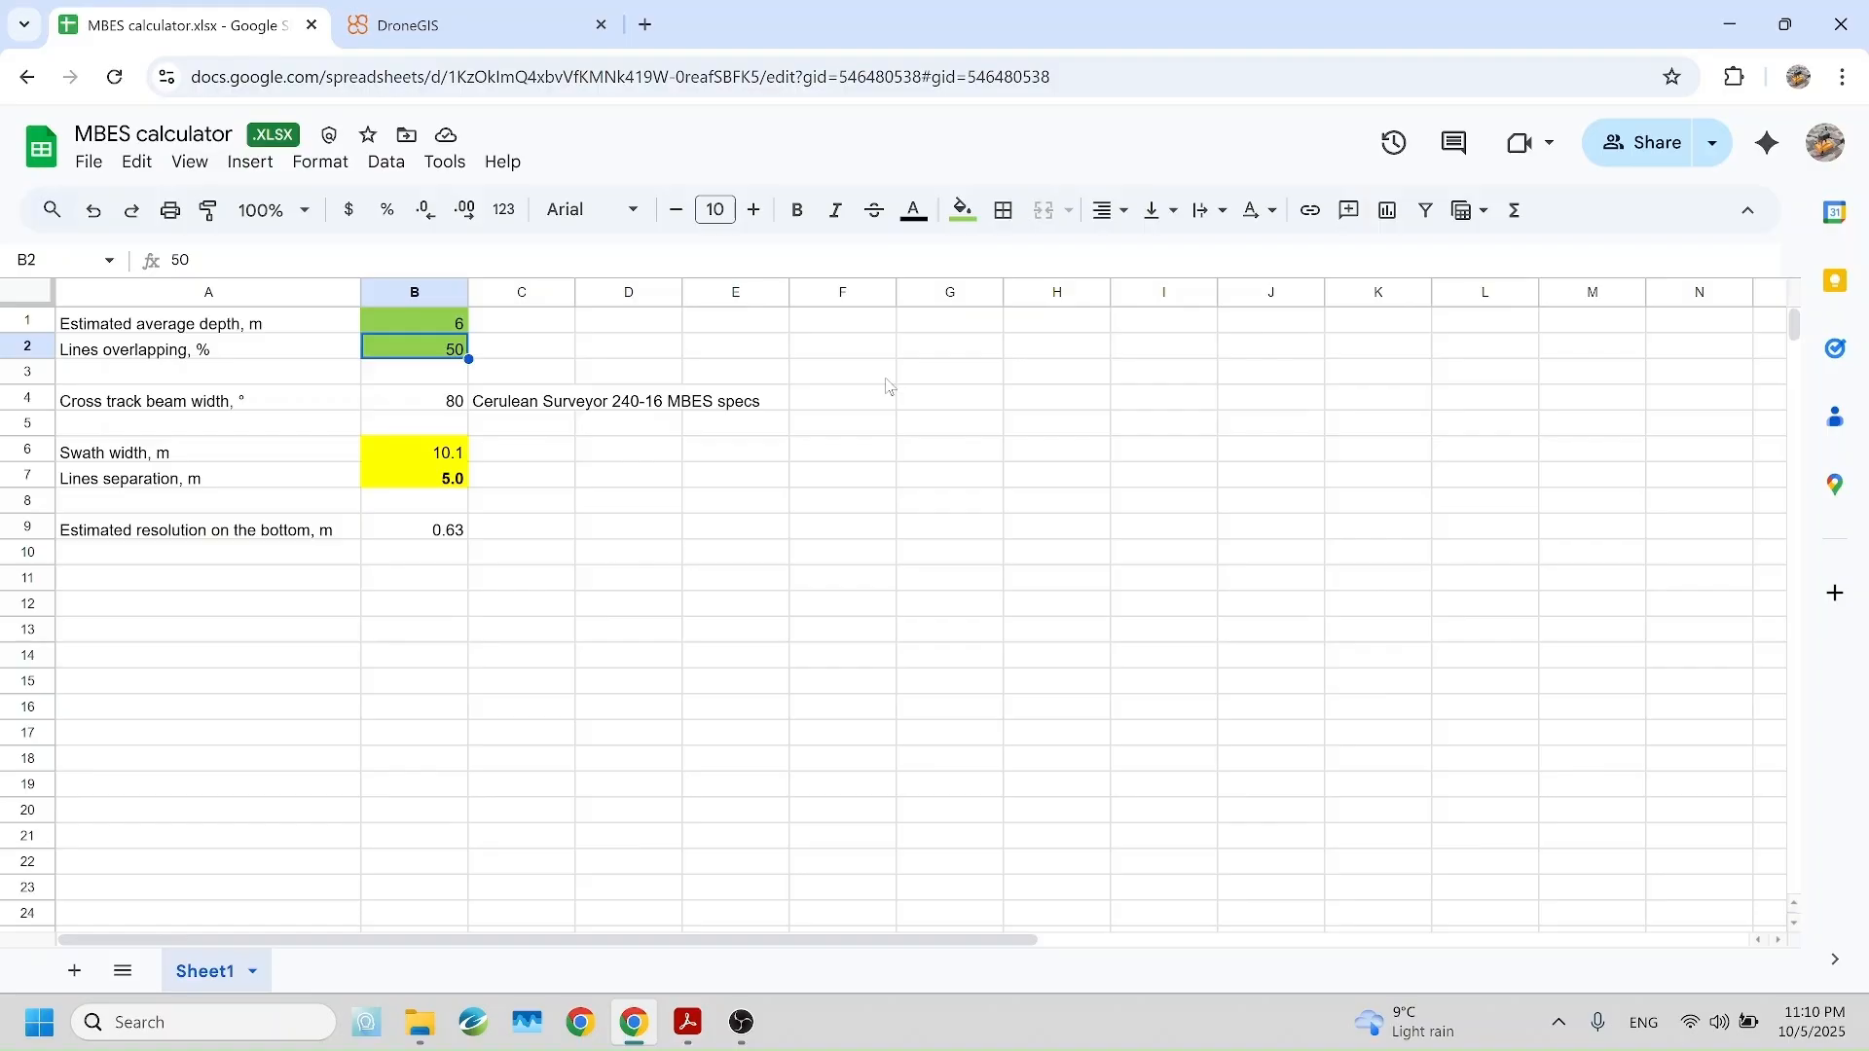
{"action": "key", "text": "Right"}
{"action": "key", "text": "Left"}
{"action": "key", "text": "Down"}
{"action": "key", "text": "Down"}
{"action": "key", "text": "Down"}
{"action": "key", "text": "Down"}
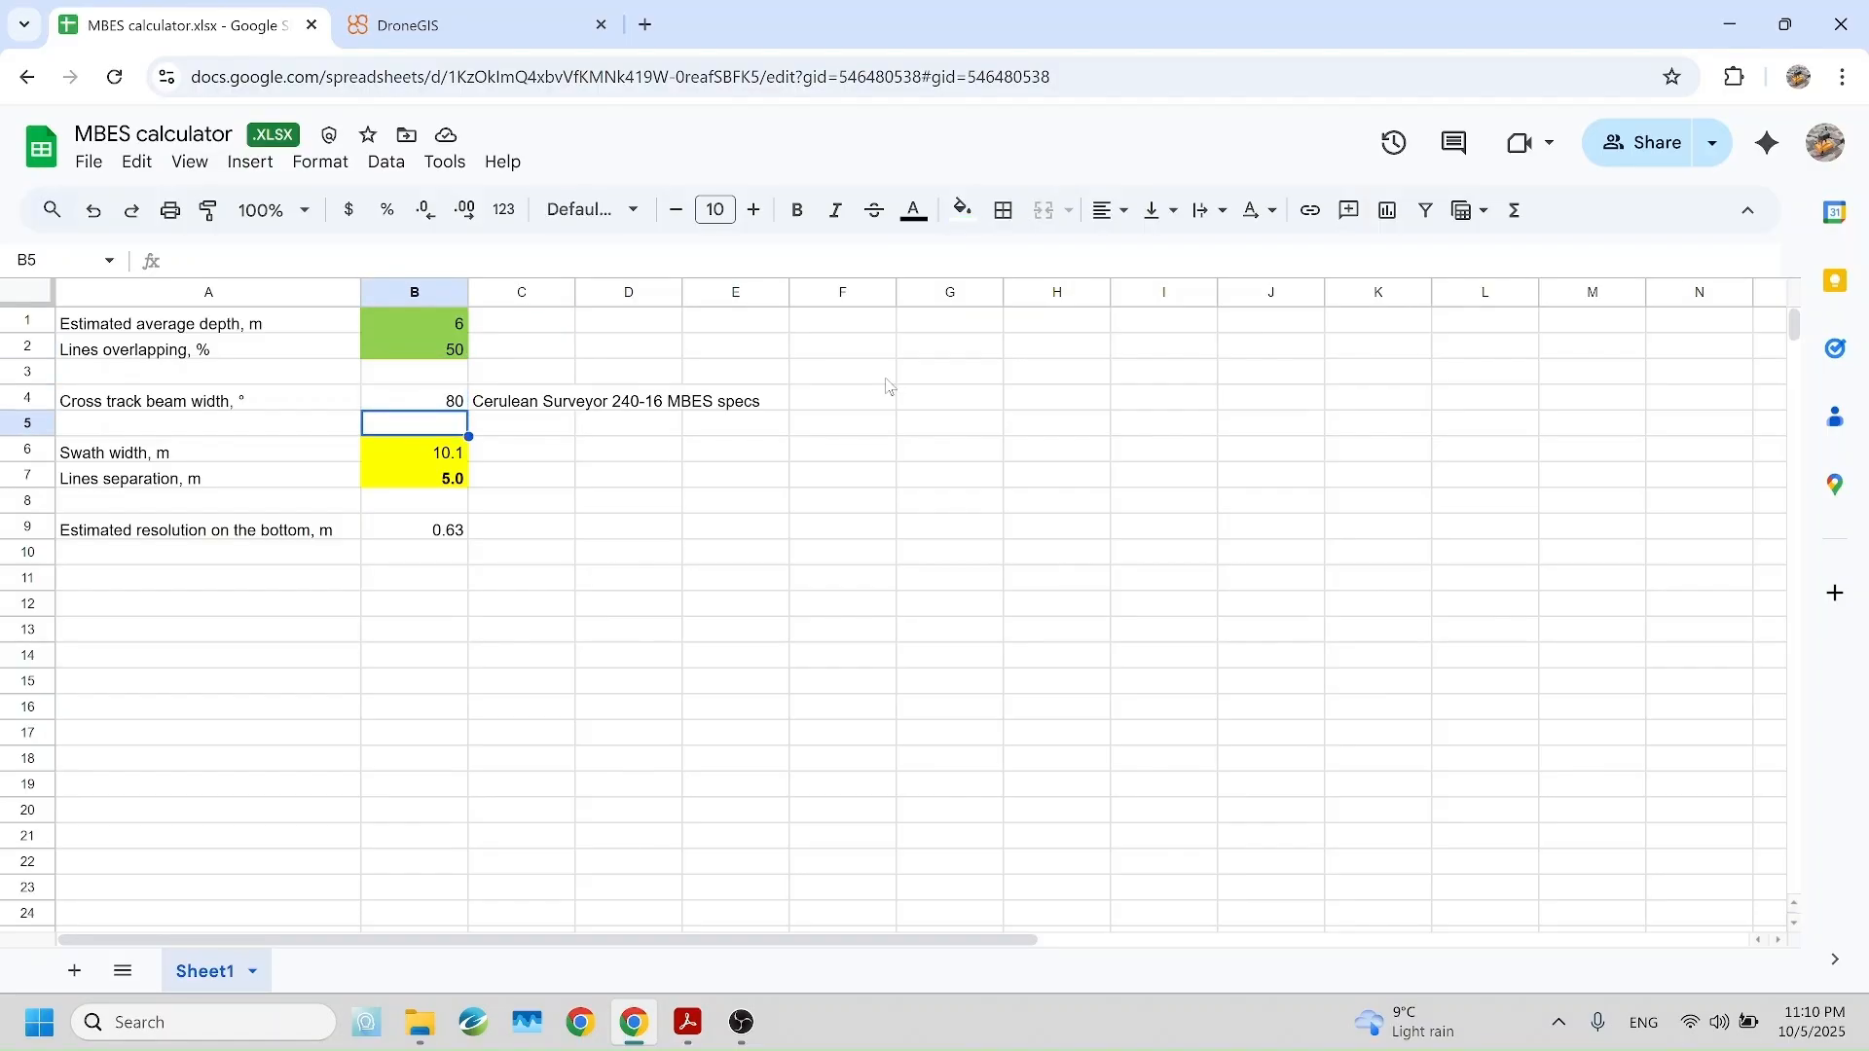
{"action": "key", "text": "Down"}
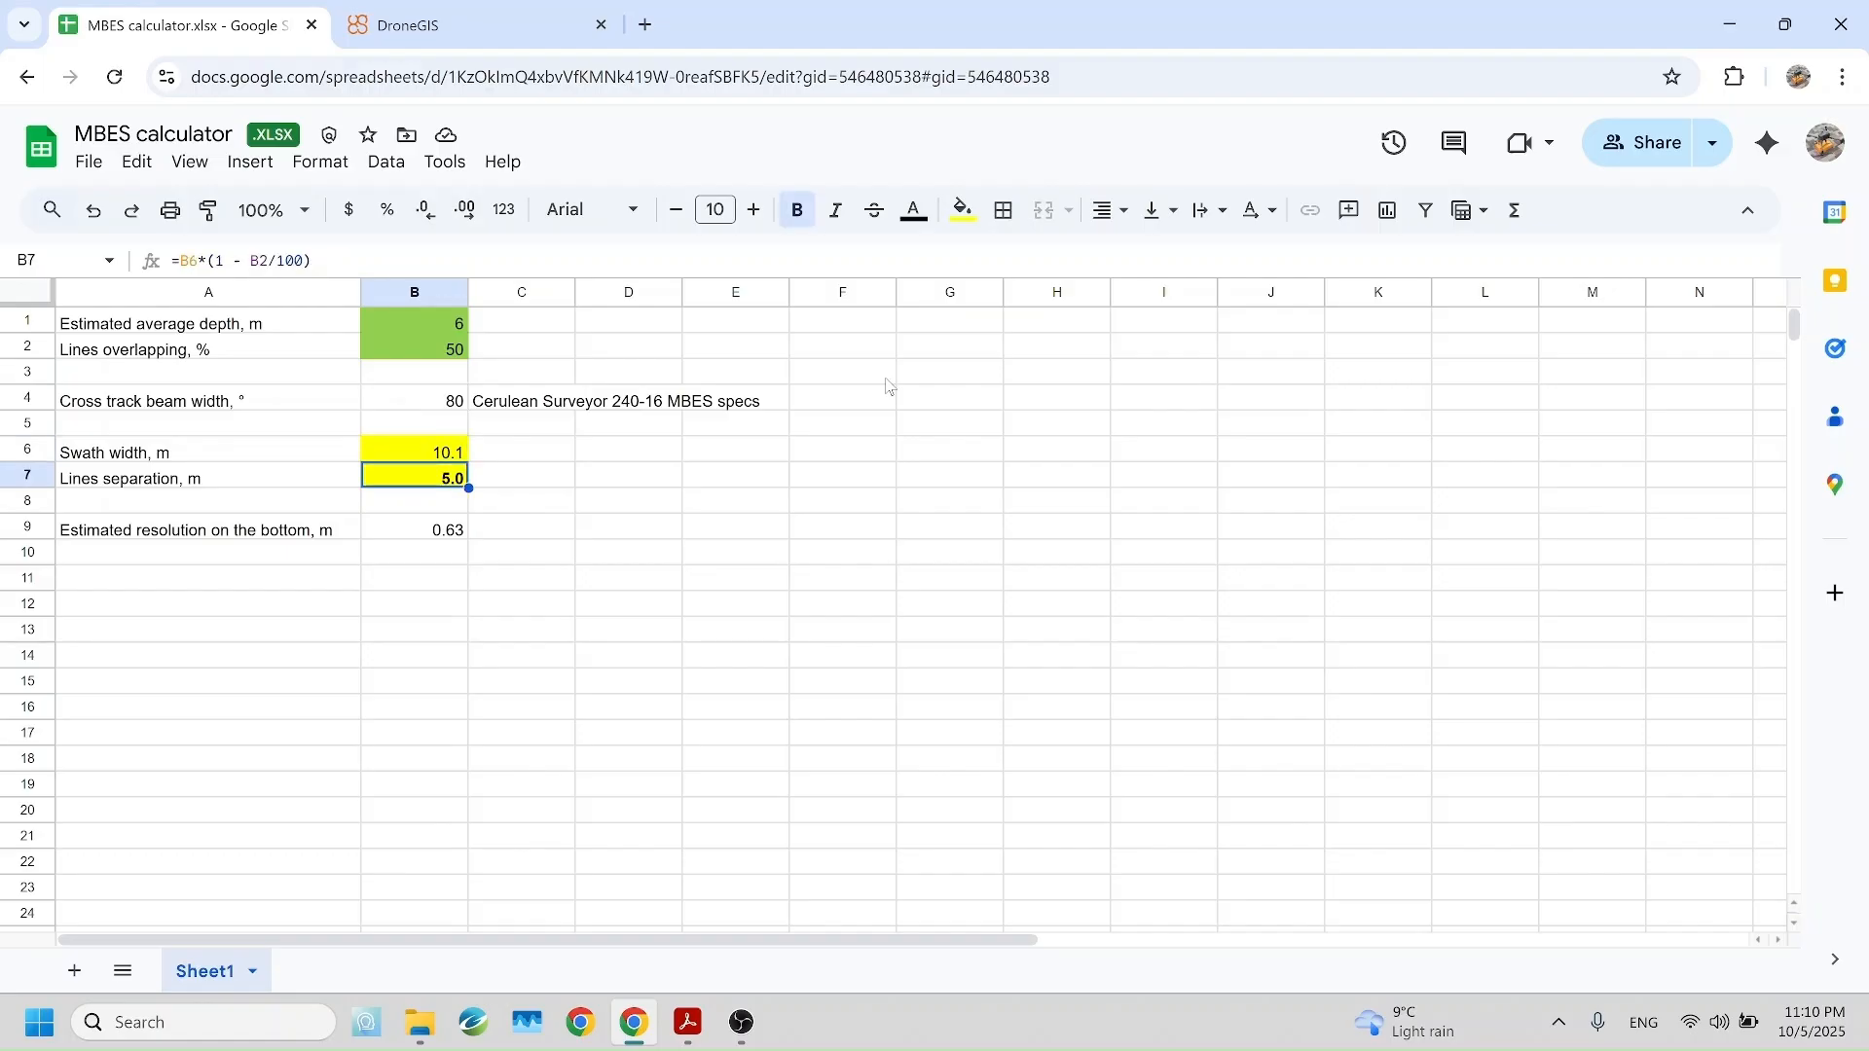
Step: Enlarge the calculator page to 150% and read the swath width, line separation and estimated bottom resolution
{"action": "key", "text": "ctrl+plus"}
{"action": "key", "text": "ctrl+plus"}
{"action": "key", "text": "ctrl+plus"}
{"action": "key", "text": "ctrl+plus"}
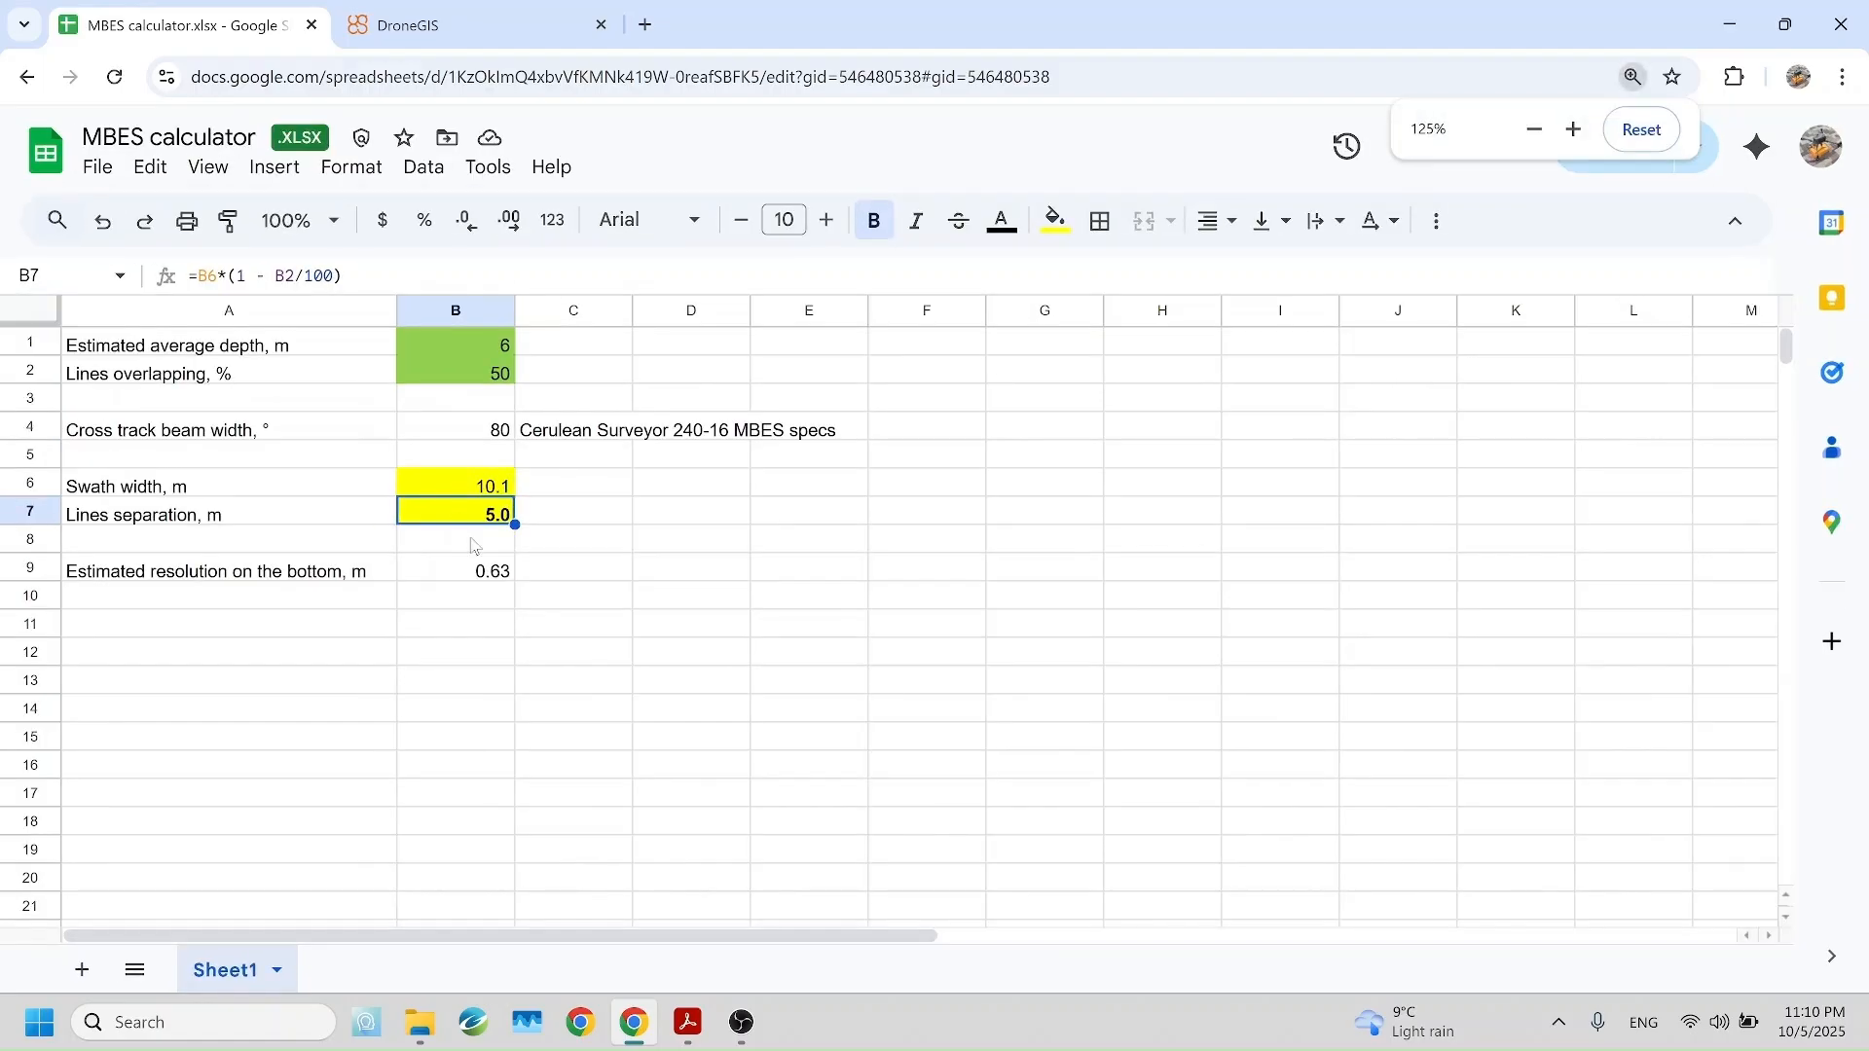
{"action": "key", "text": "ctrl+plus"}
{"action": "left_click", "coordinate": [449, 750]}
{"action": "key", "text": "Right"}
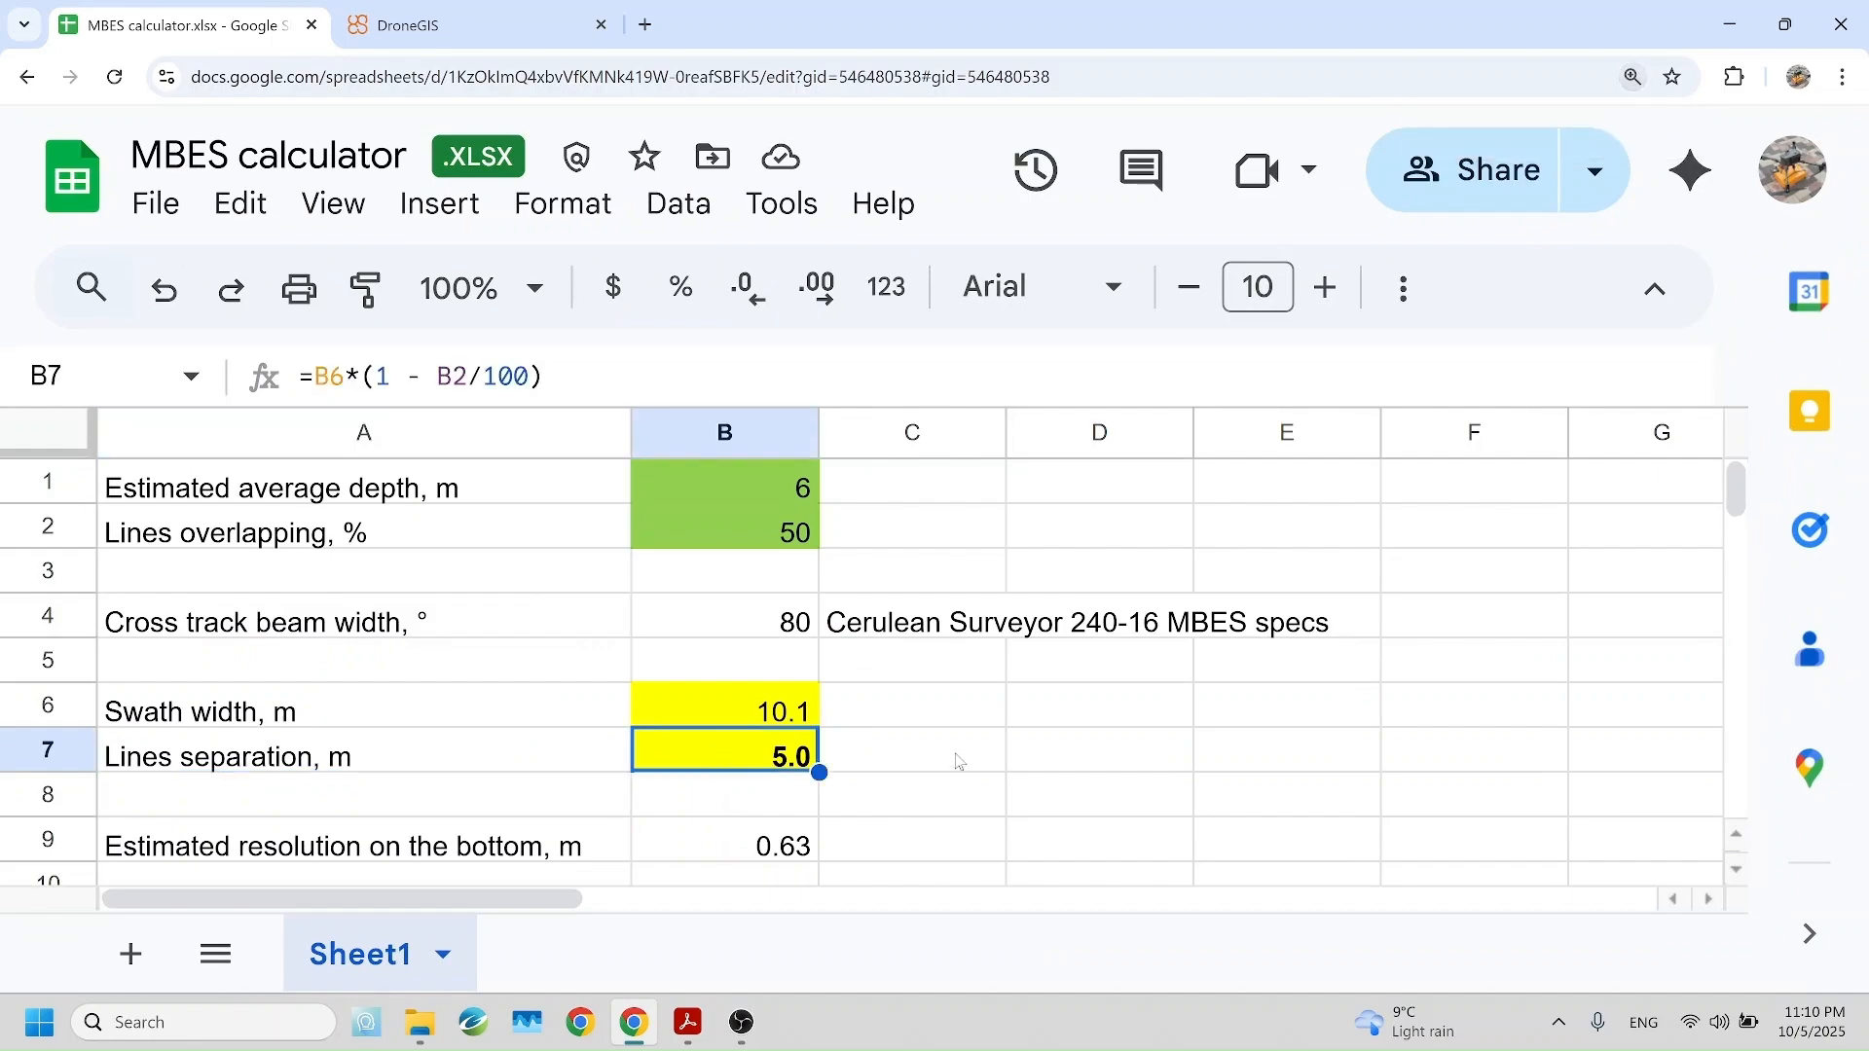
{"action": "key", "text": "ctrl+0"}
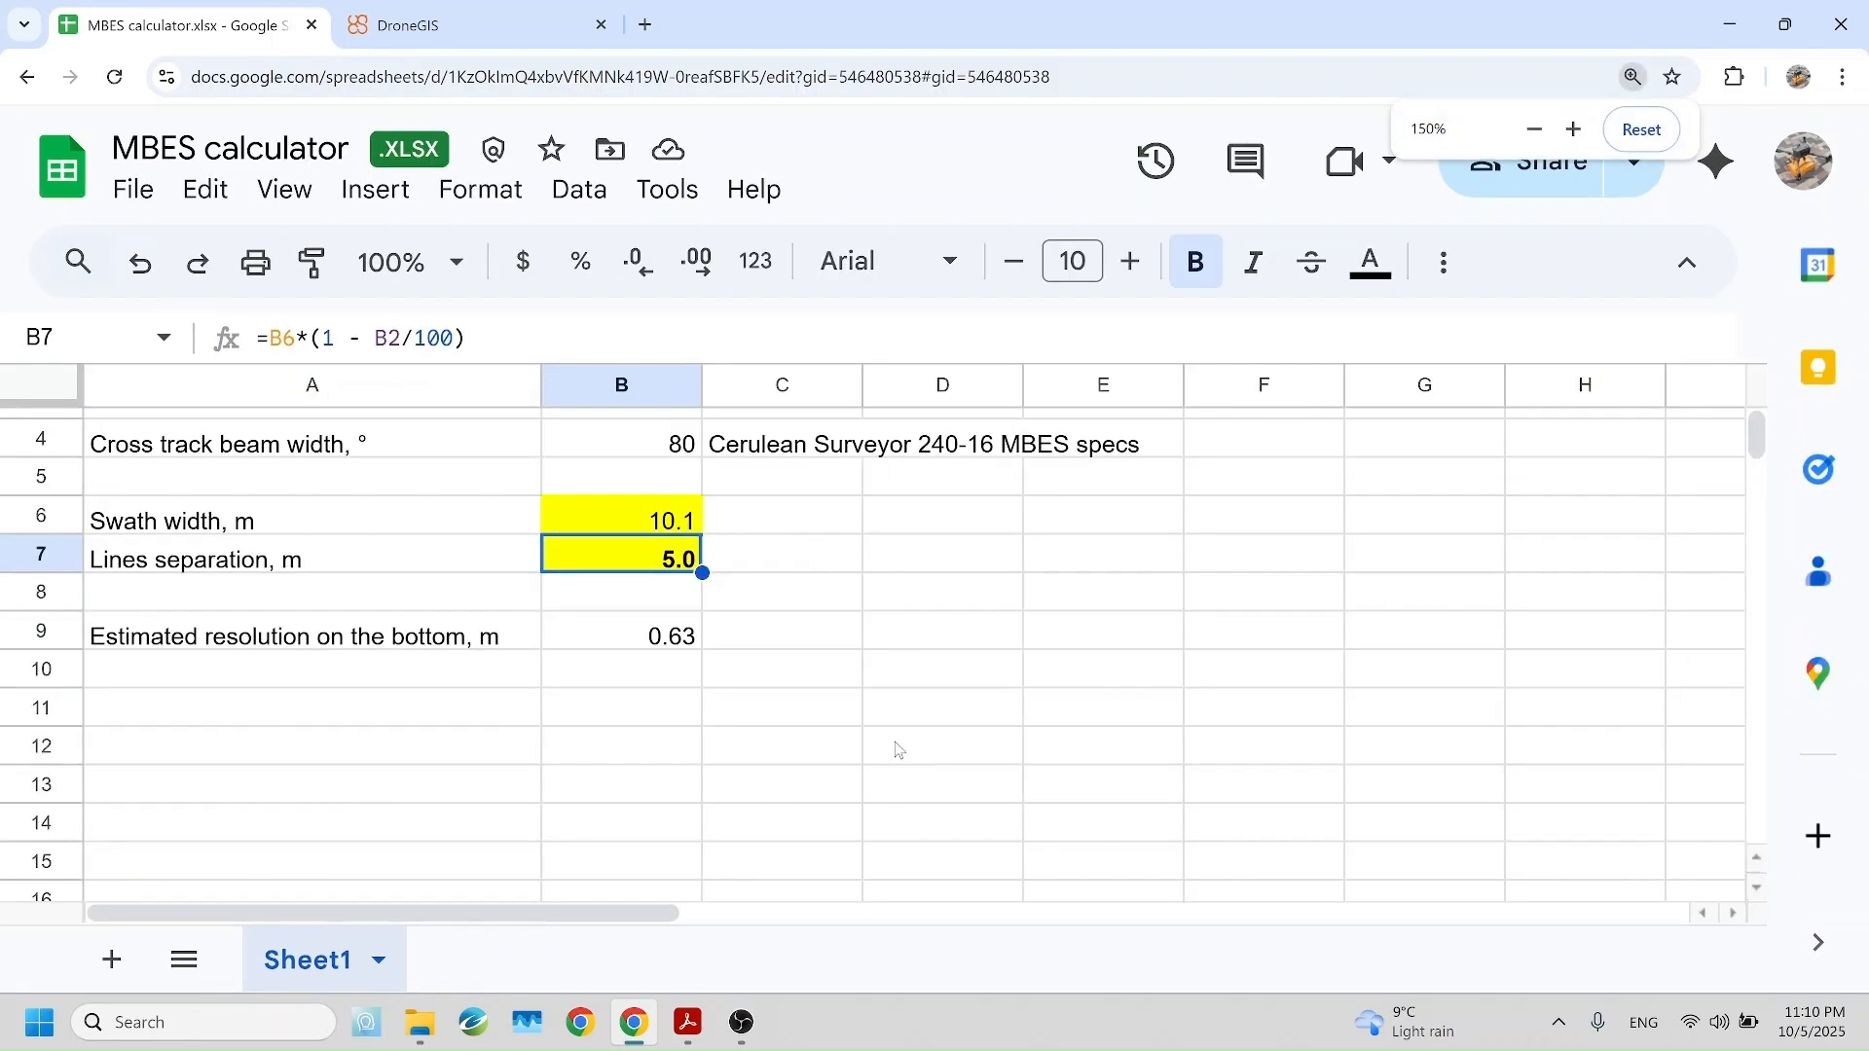
Step: Return to AutoPatchHelp.pdf in Acrobat and examine the whole L1 to L6 survey line diagram on page 7
{"action": "left_click", "coordinate": [688, 1022]}
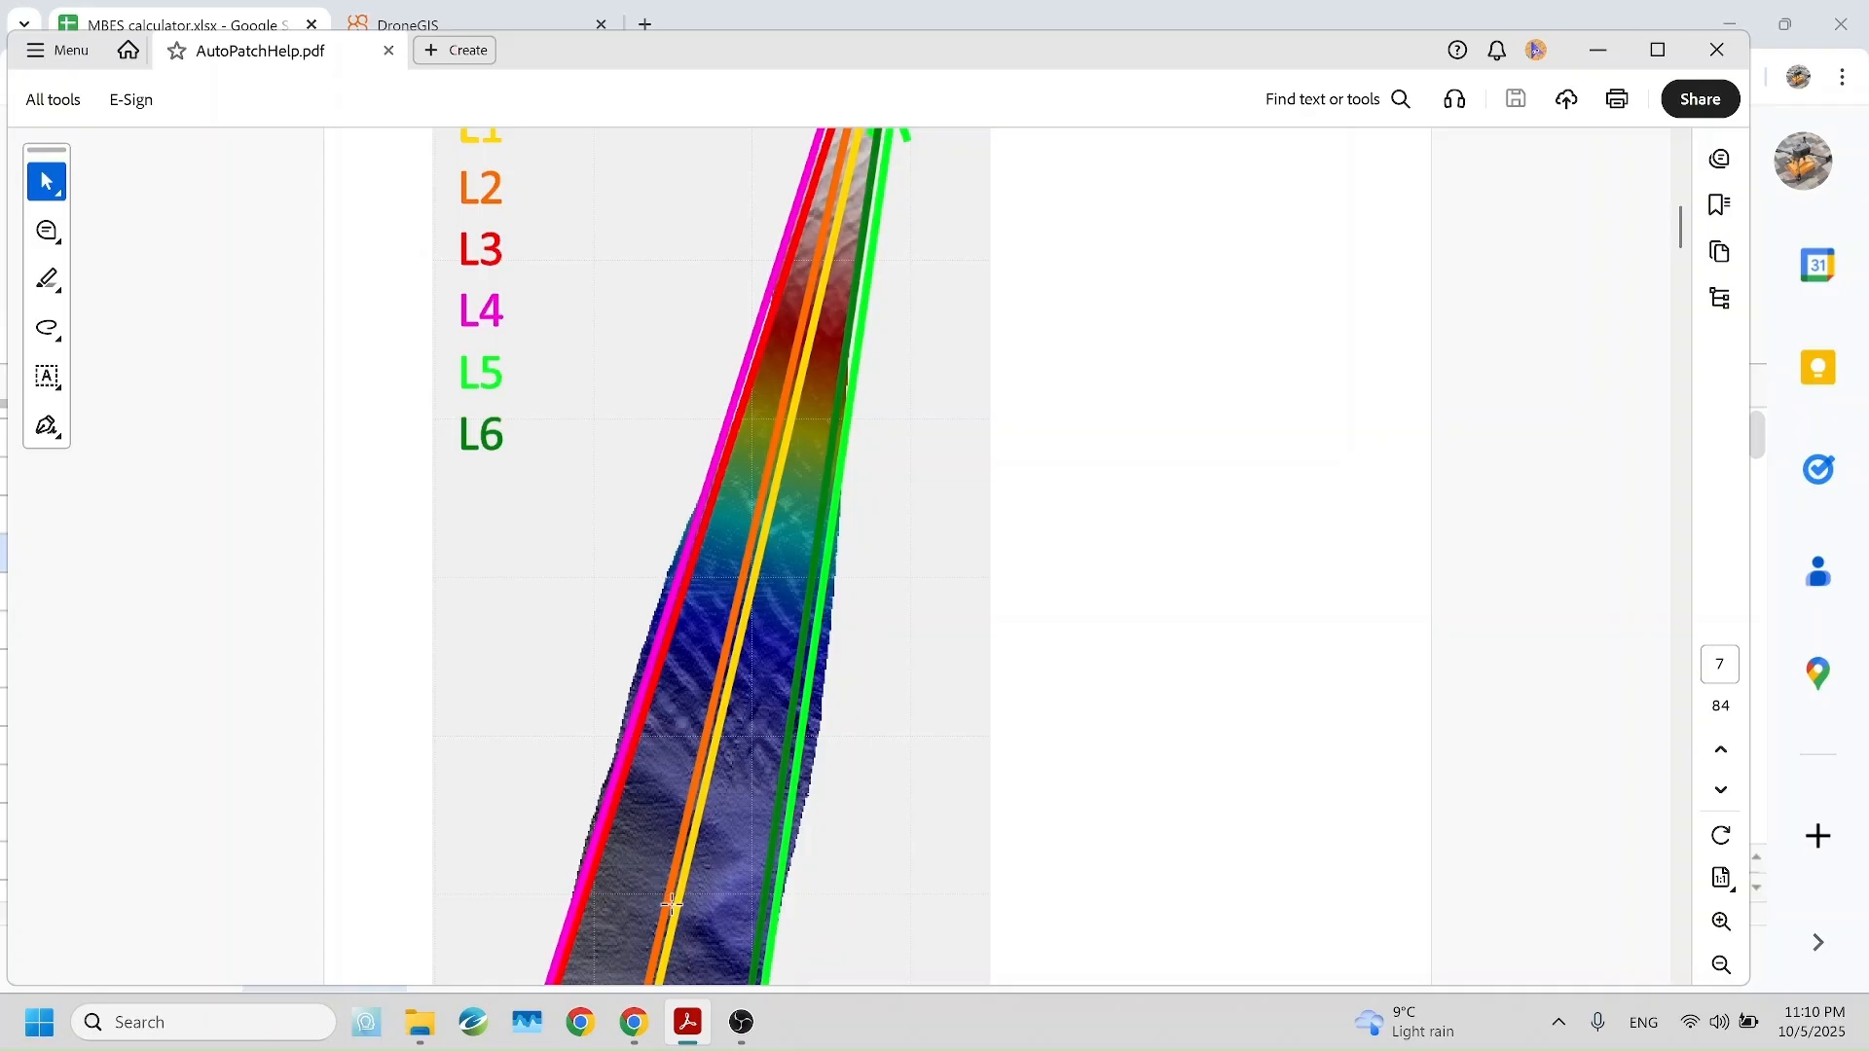
{"action": "scroll", "coordinate": [764, 486], "scroll_direction": "down", "scroll_amount": 1}
{"action": "scroll", "coordinate": [772, 502], "scroll_direction": "down", "scroll_amount": 1}
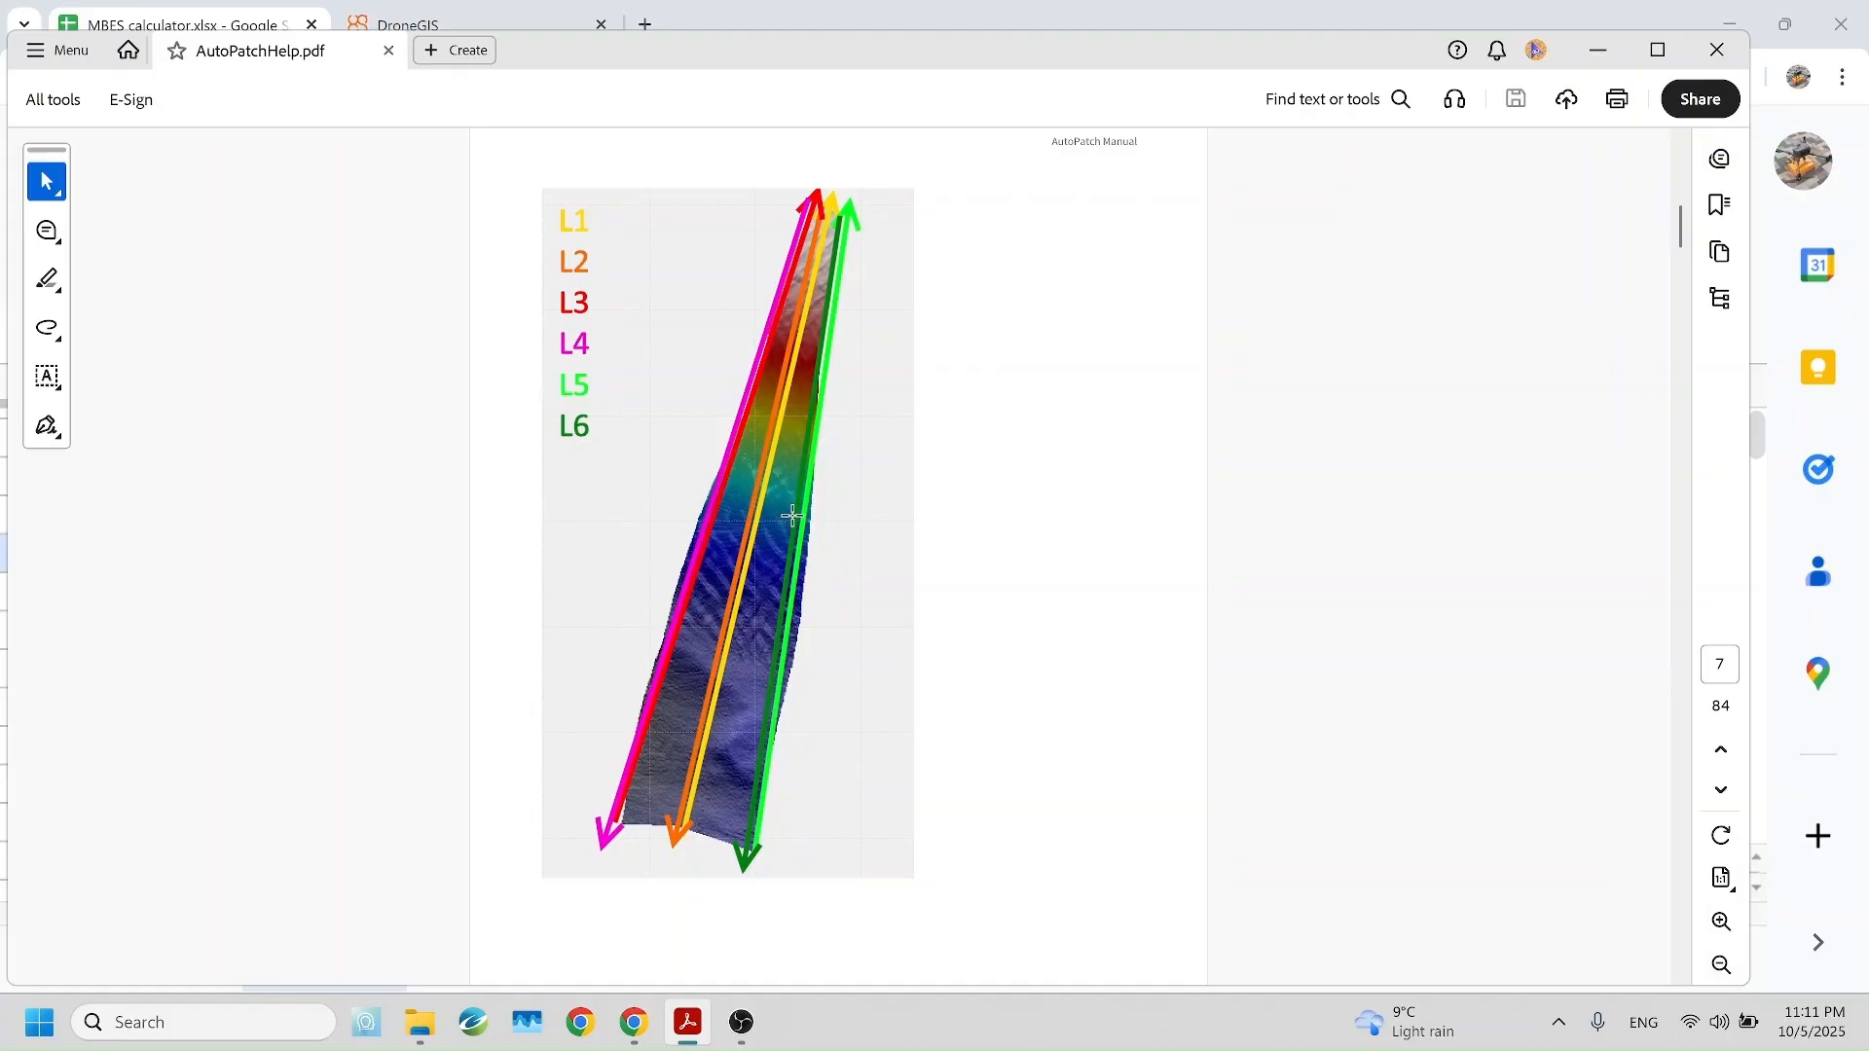
{"action": "scroll", "coordinate": [847, 546], "scroll_direction": "up", "scroll_amount": 1}
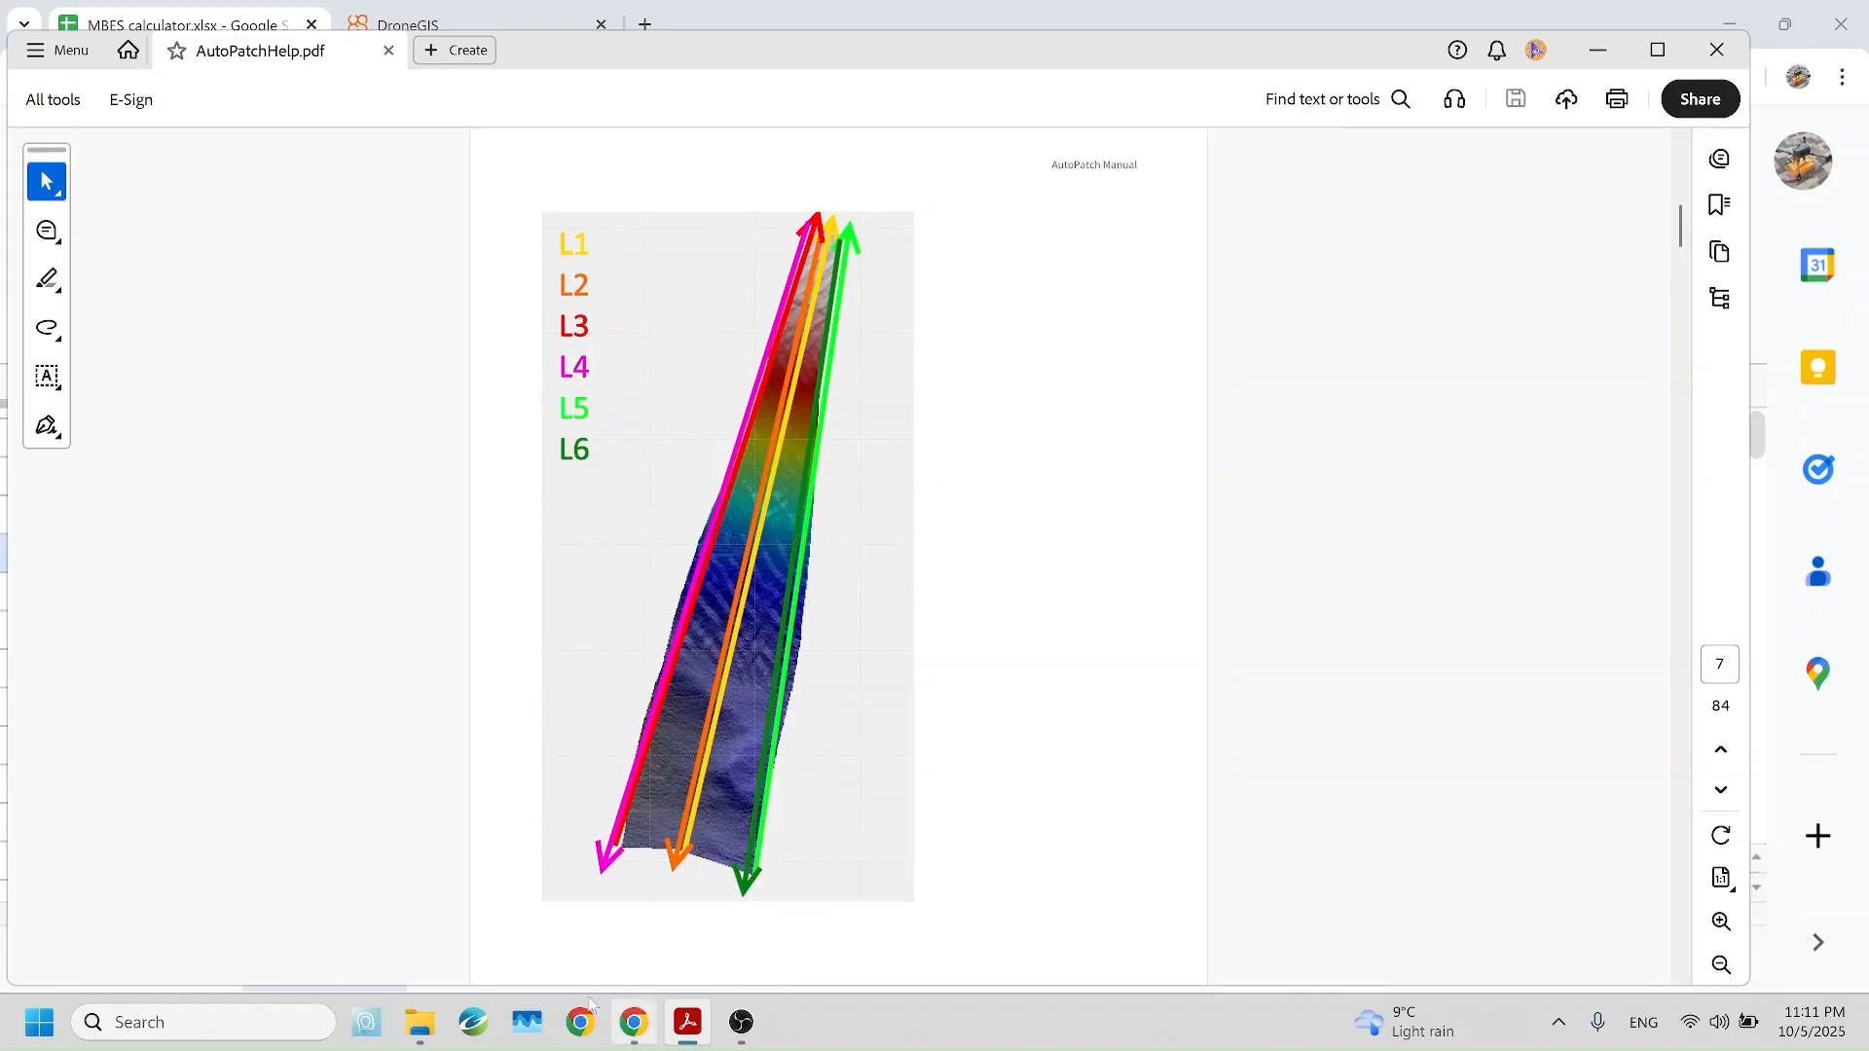
Step: Launch AutoPatch and start creating a new project
{"action": "left_click", "coordinate": [38, 1022]}
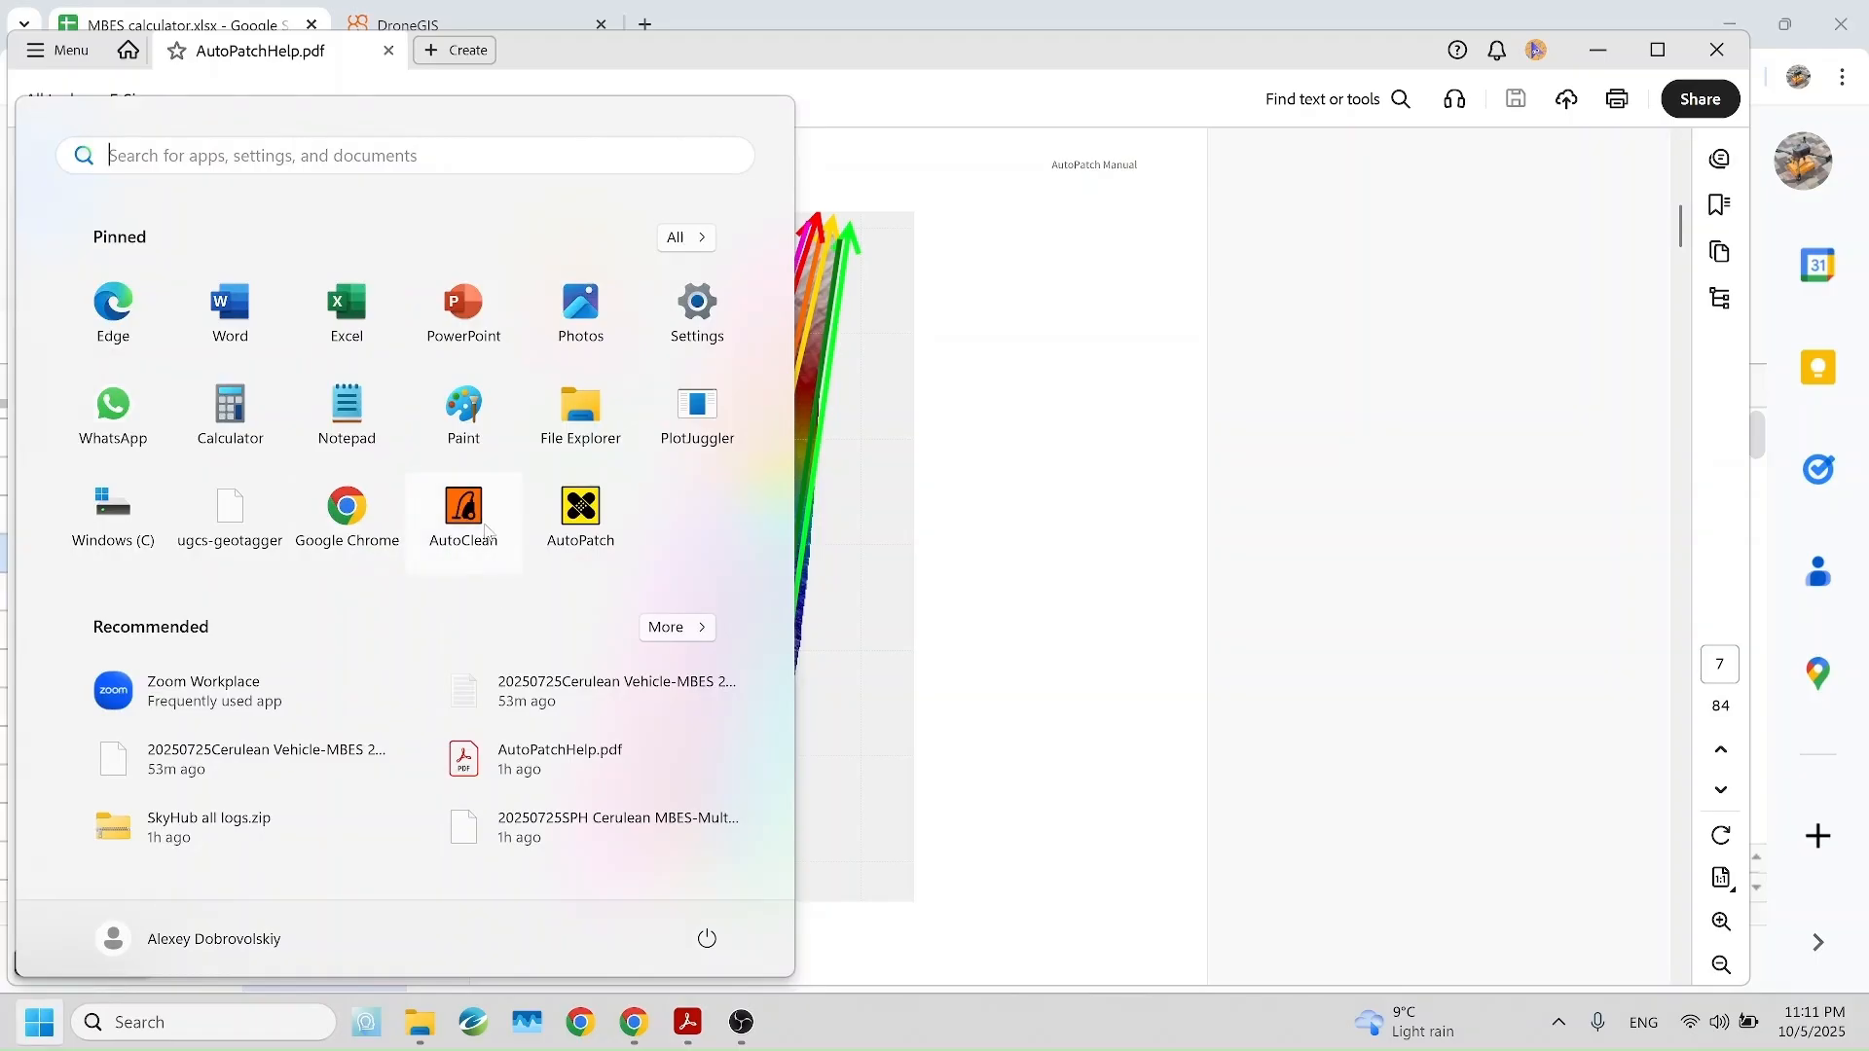
{"action": "left_click", "coordinate": [577, 511]}
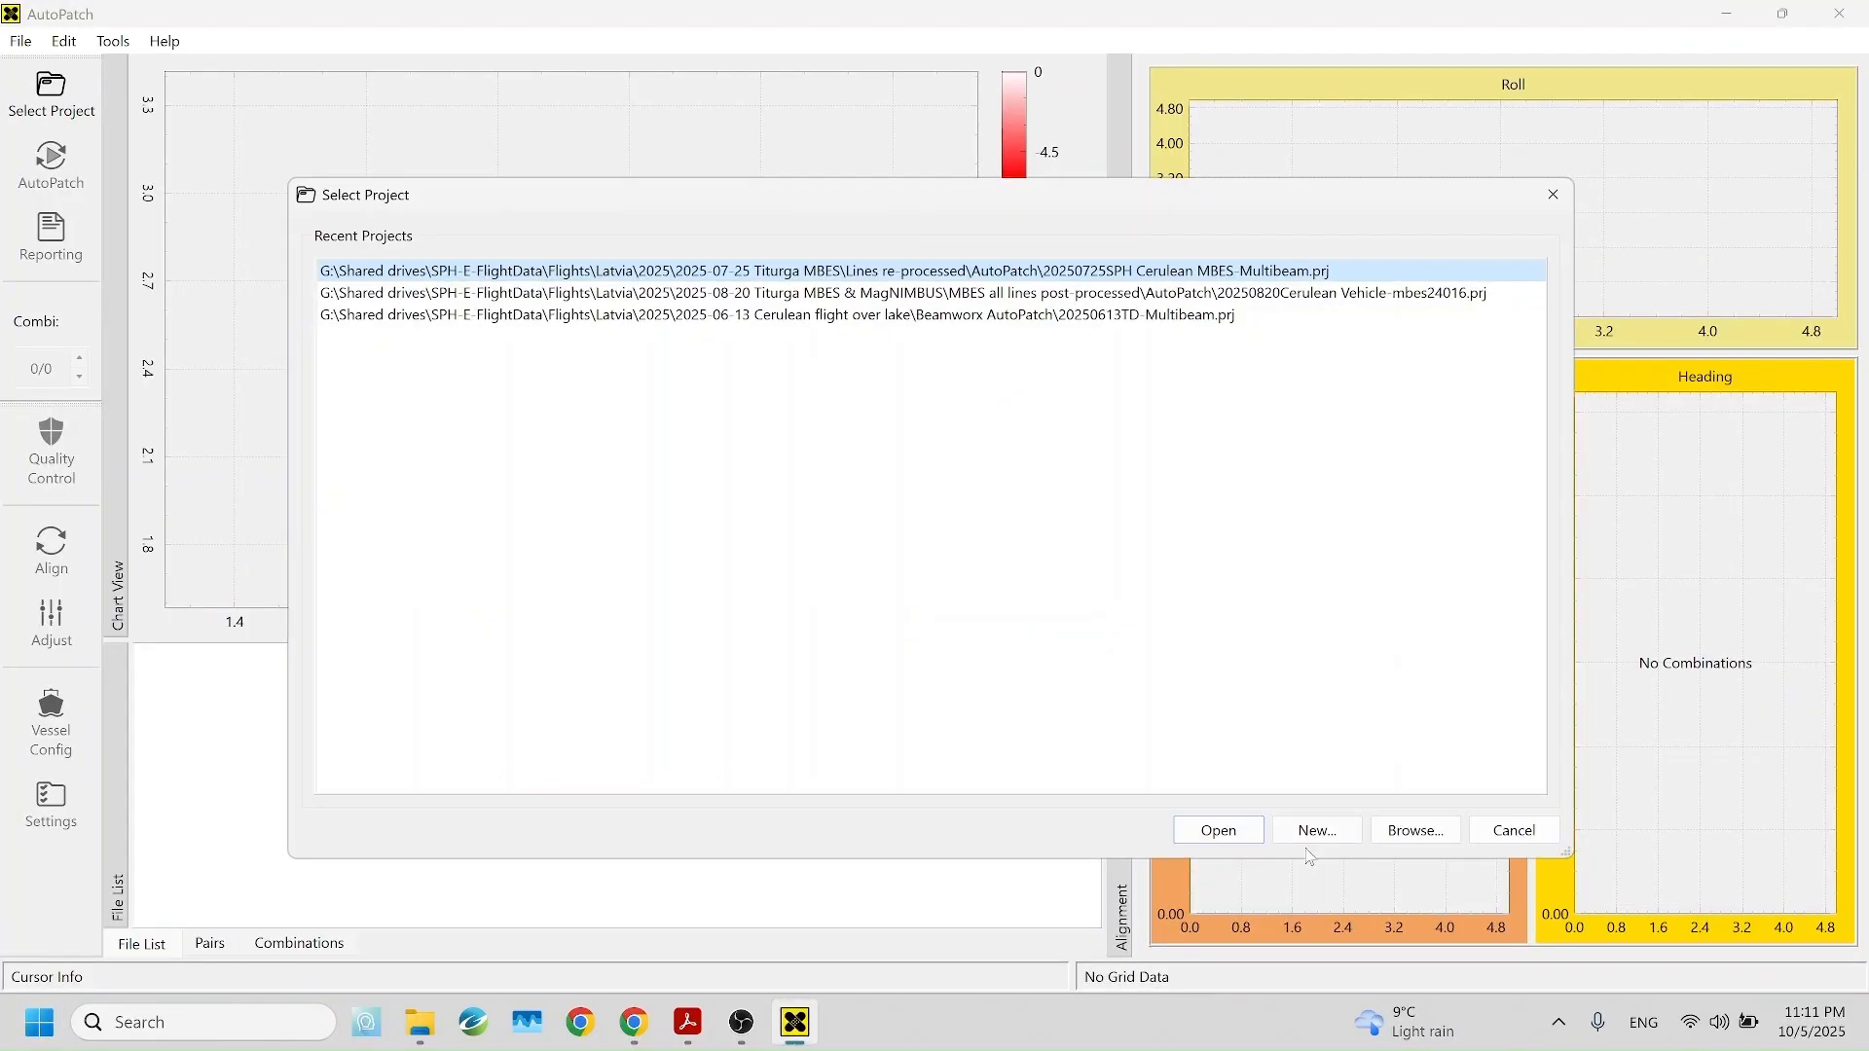
{"action": "left_click", "coordinate": [1318, 834]}
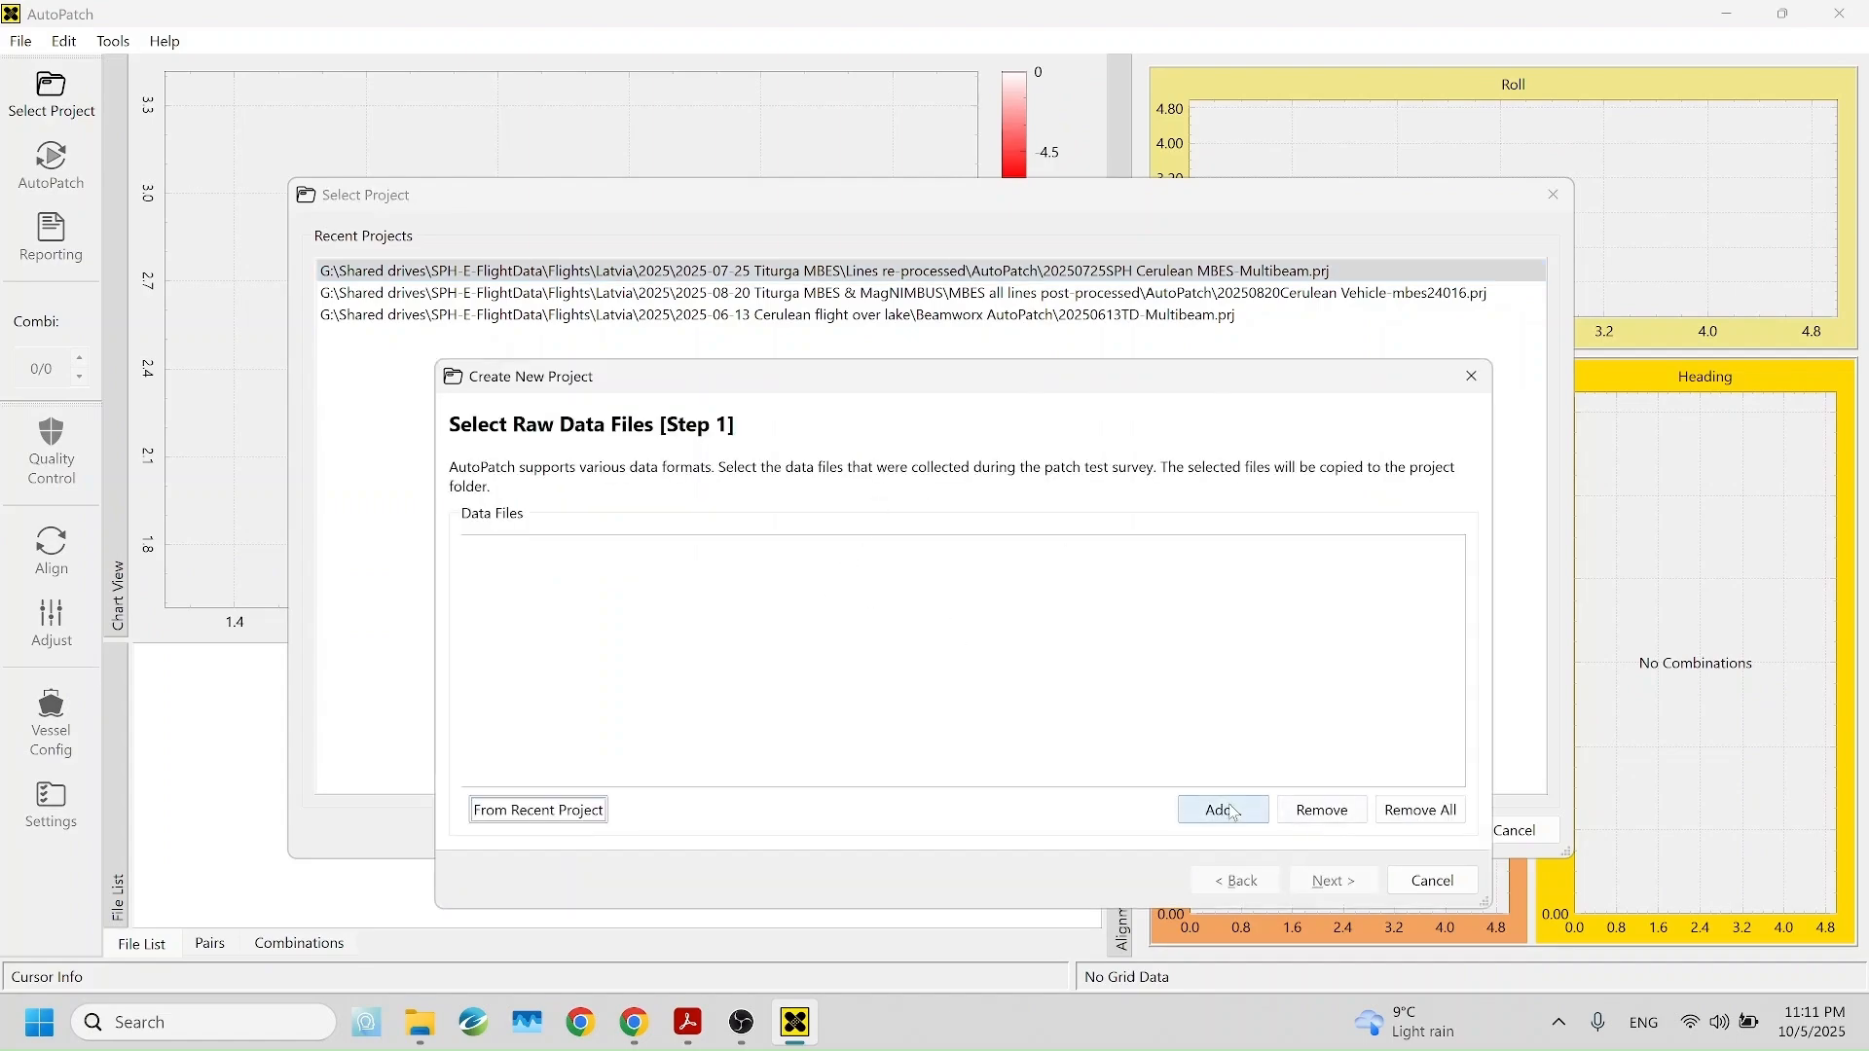
Step: Add all ten .svlog sonar files from C:\Prj\MBES data processing demo\Survey Data as the project's raw data
{"action": "left_click", "coordinate": [1232, 811]}
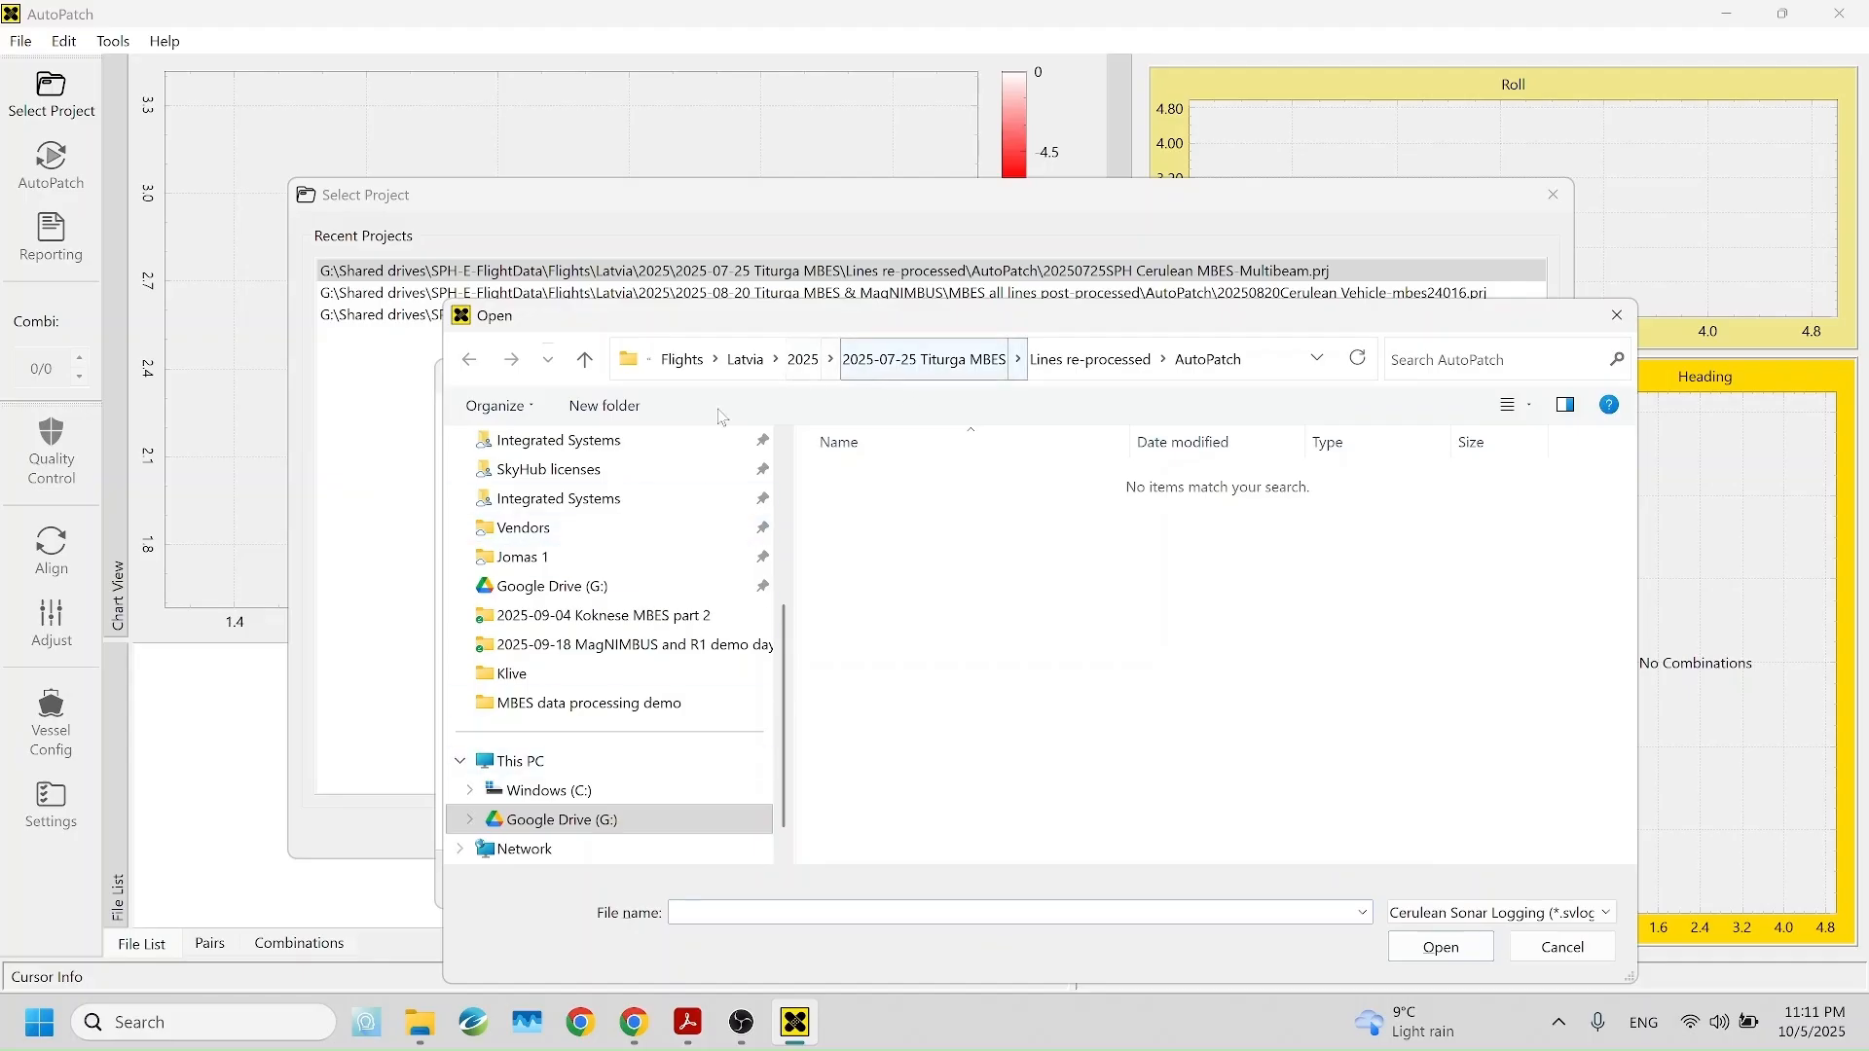
{"action": "scroll", "coordinate": [674, 562], "scroll_direction": "up", "scroll_amount": 1}
{"action": "scroll", "coordinate": [642, 584], "scroll_direction": "down", "scroll_amount": 2}
{"action": "left_click", "coordinate": [549, 760]}
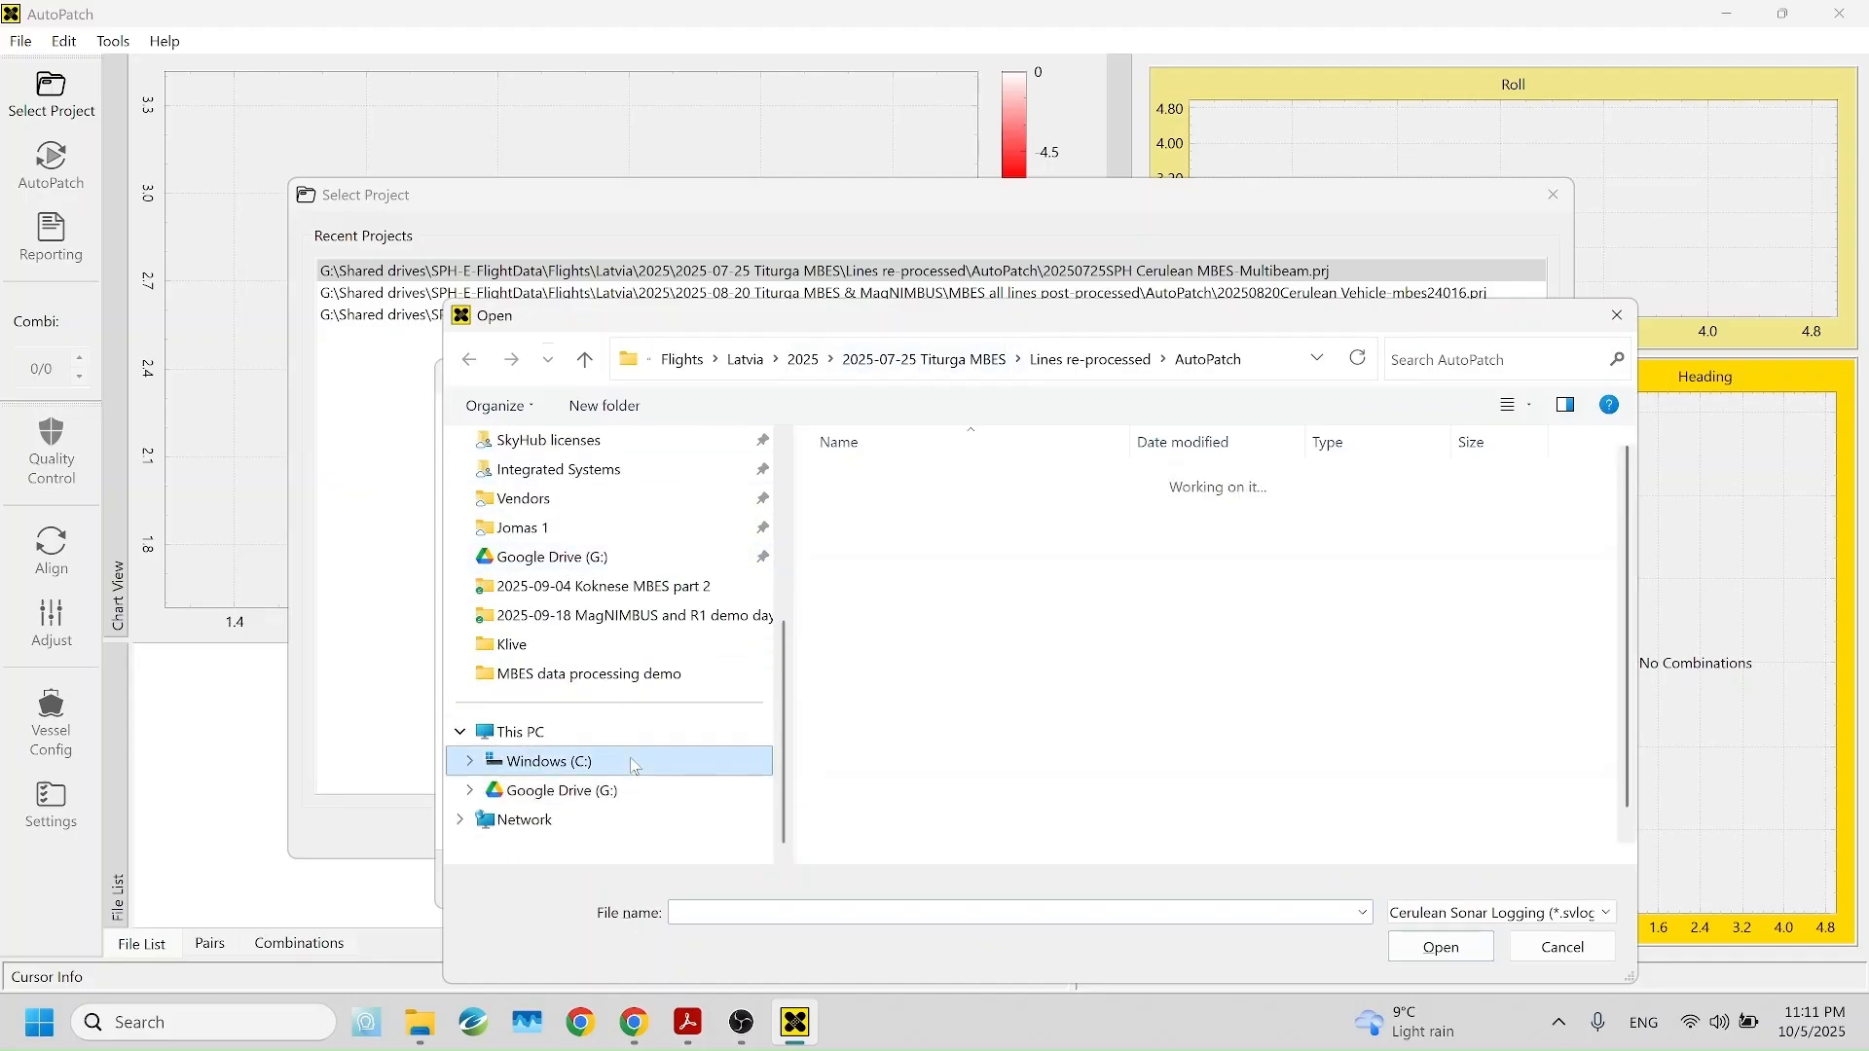
{"action": "scroll", "coordinate": [910, 827], "scroll_direction": "down", "scroll_amount": 1}
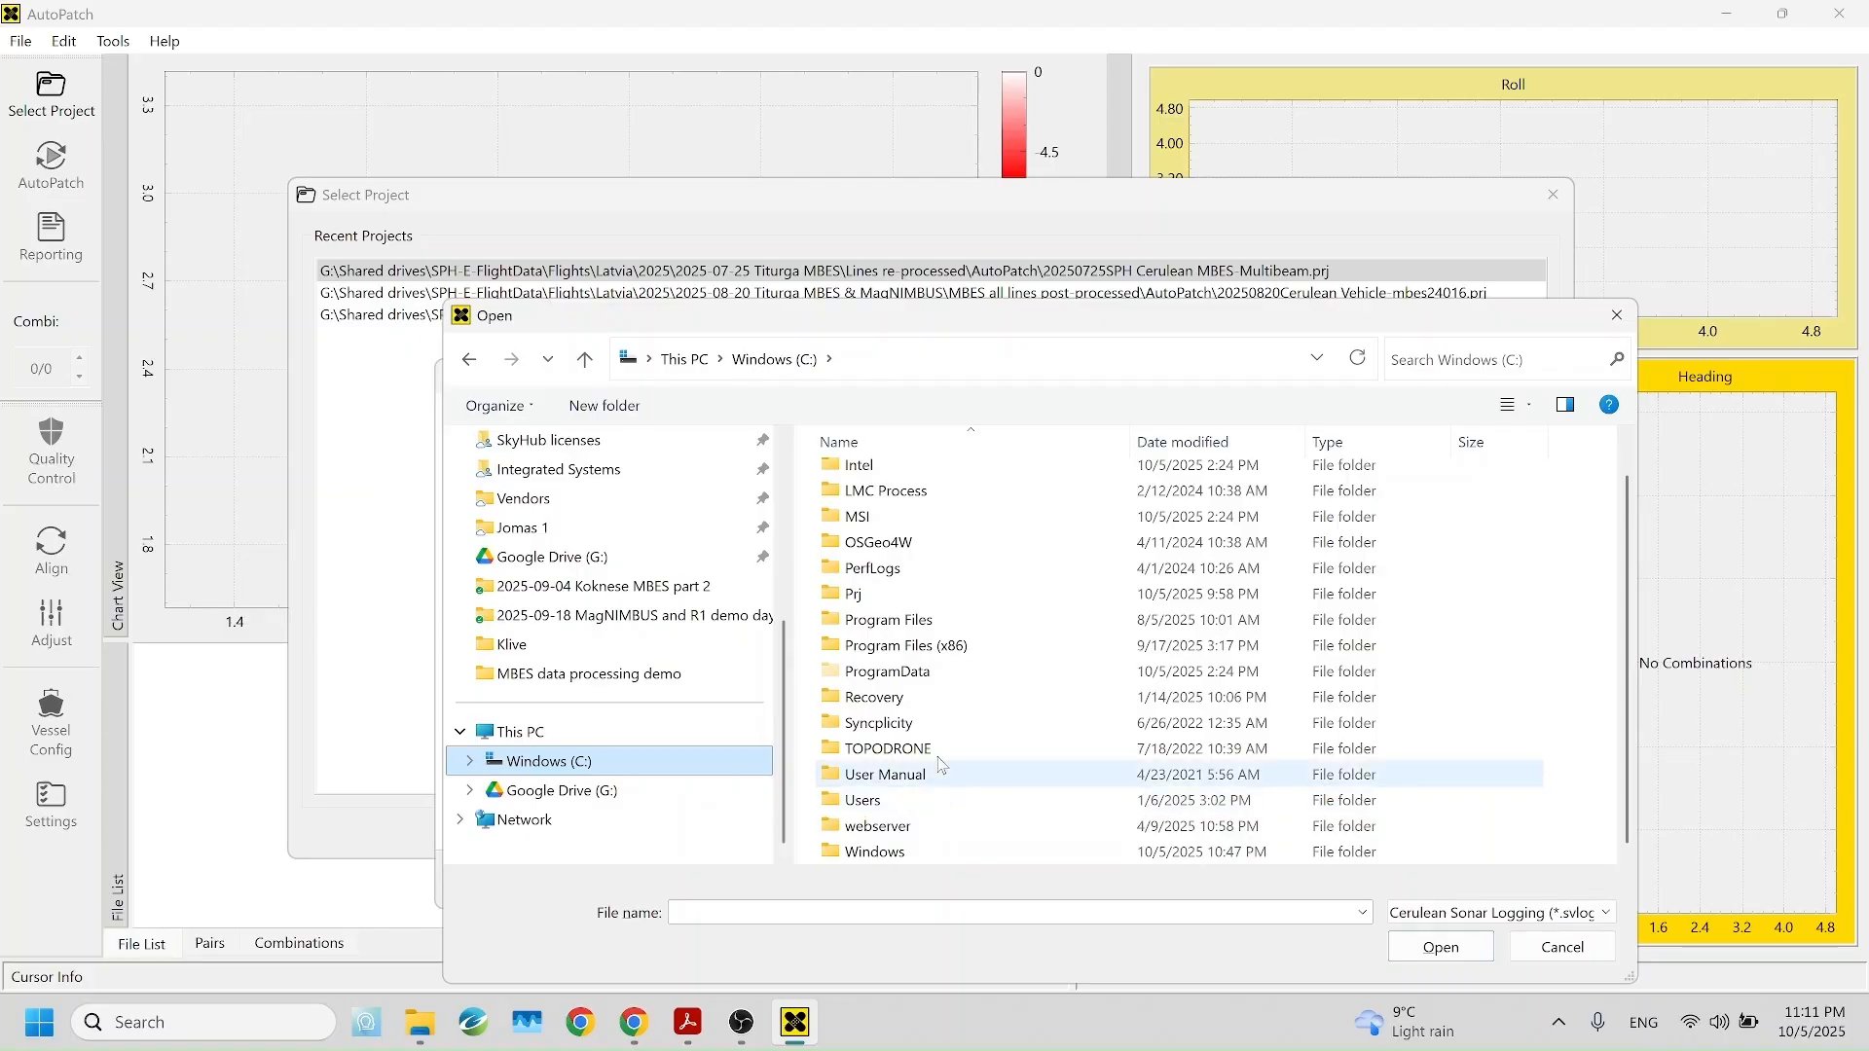
{"action": "double_click", "coordinate": [915, 594]}
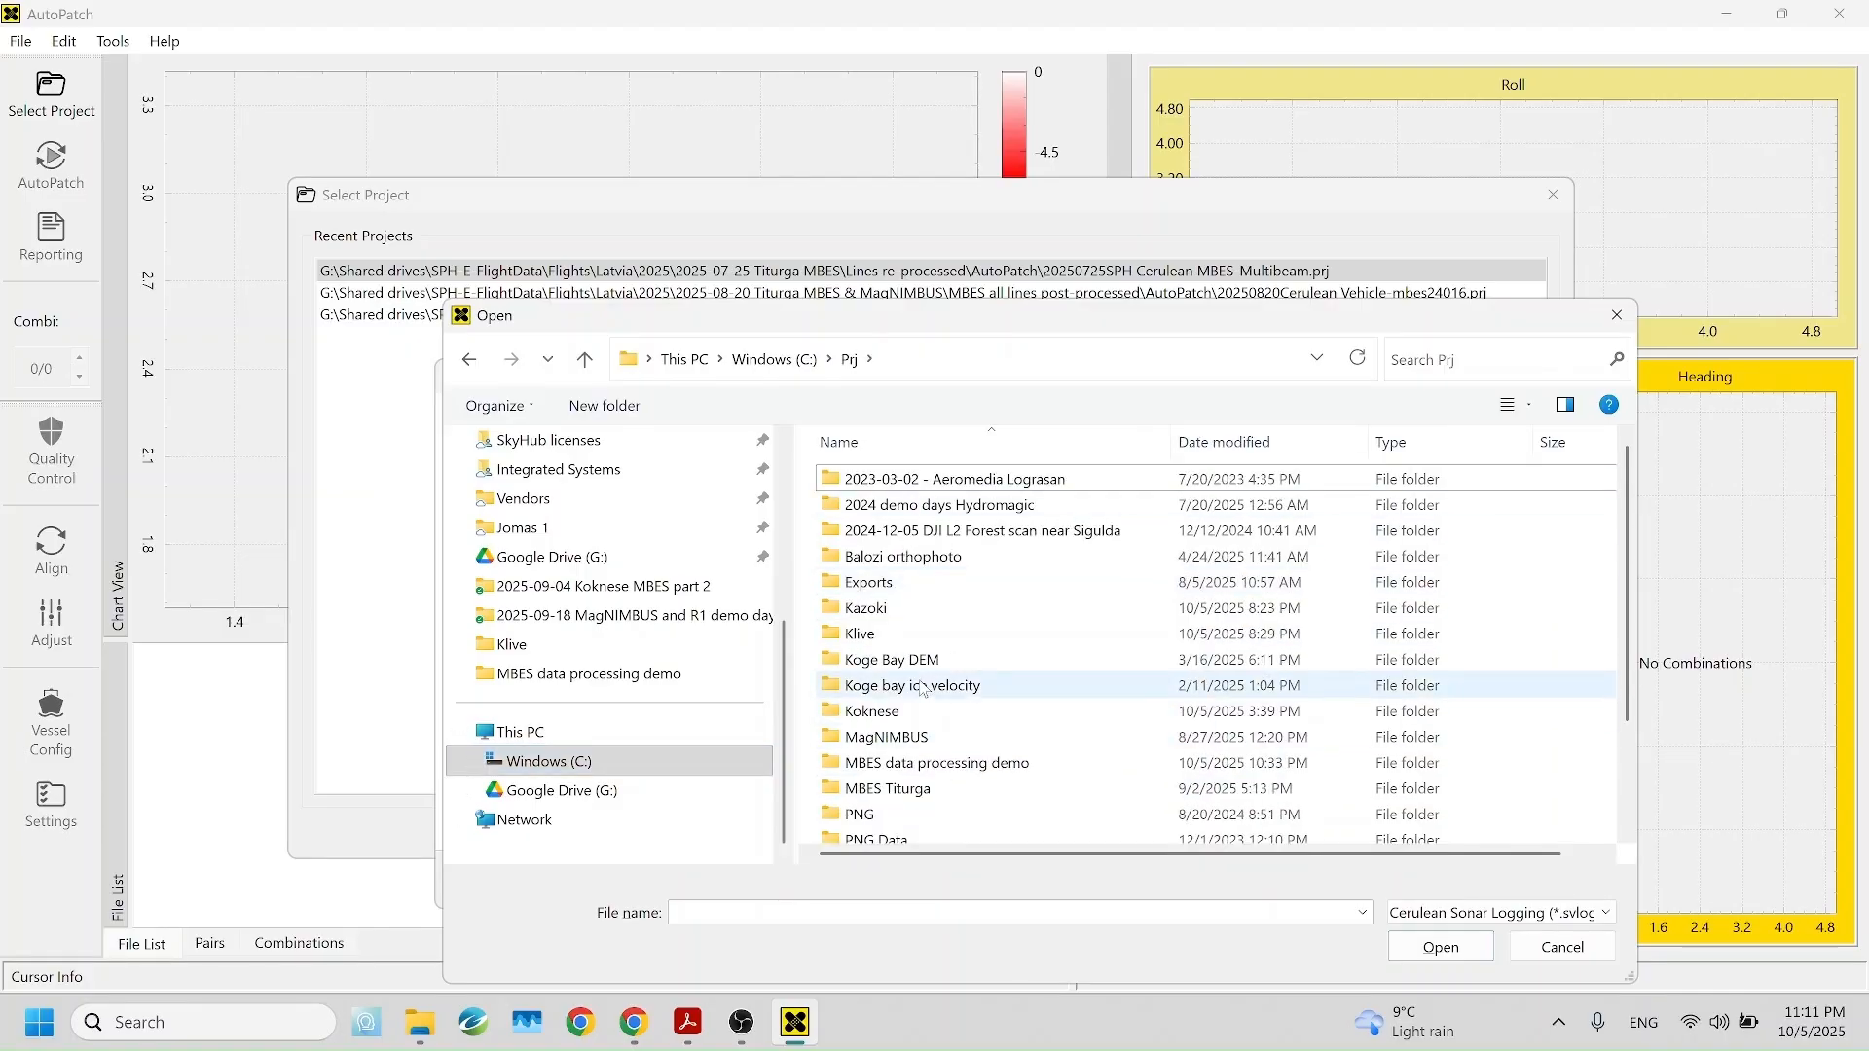
{"action": "double_click", "coordinate": [922, 762]}
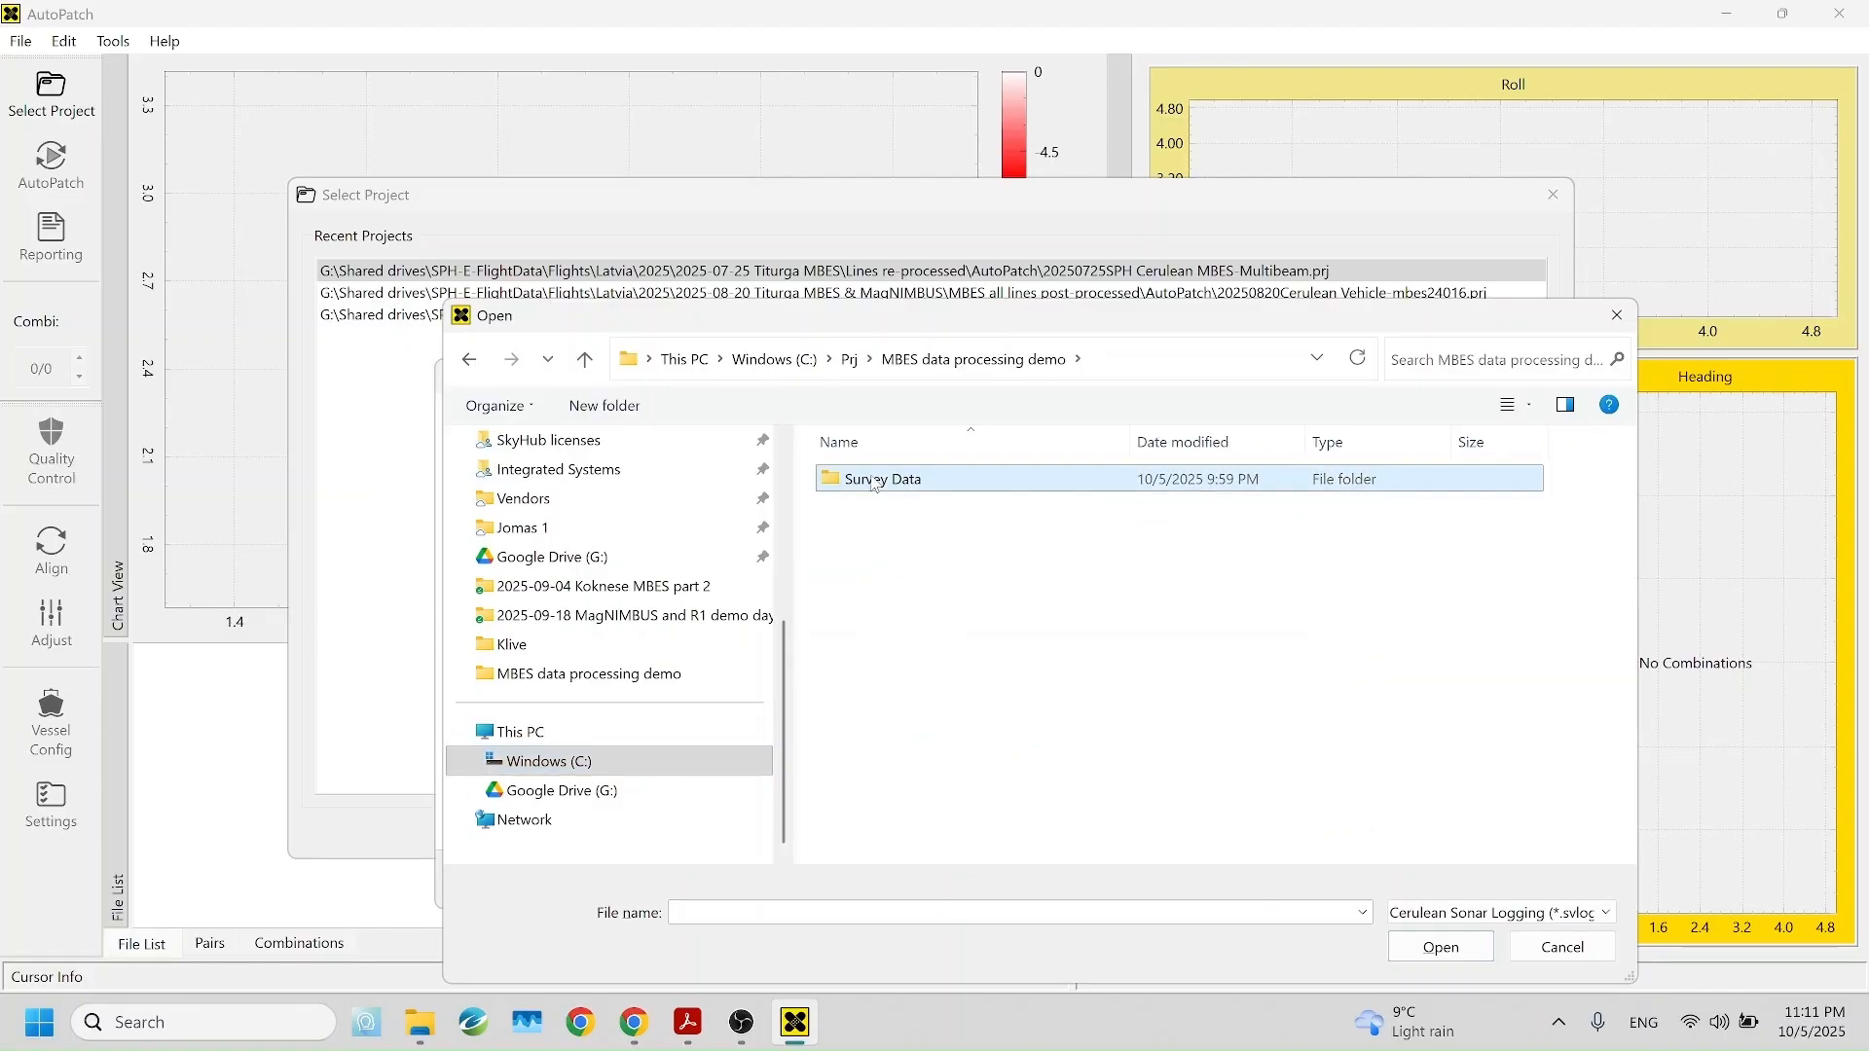
{"action": "double_click", "coordinate": [905, 478]}
{"action": "left_click_drag", "start_coordinate": [1124, 764], "coordinate": [951, 471]}
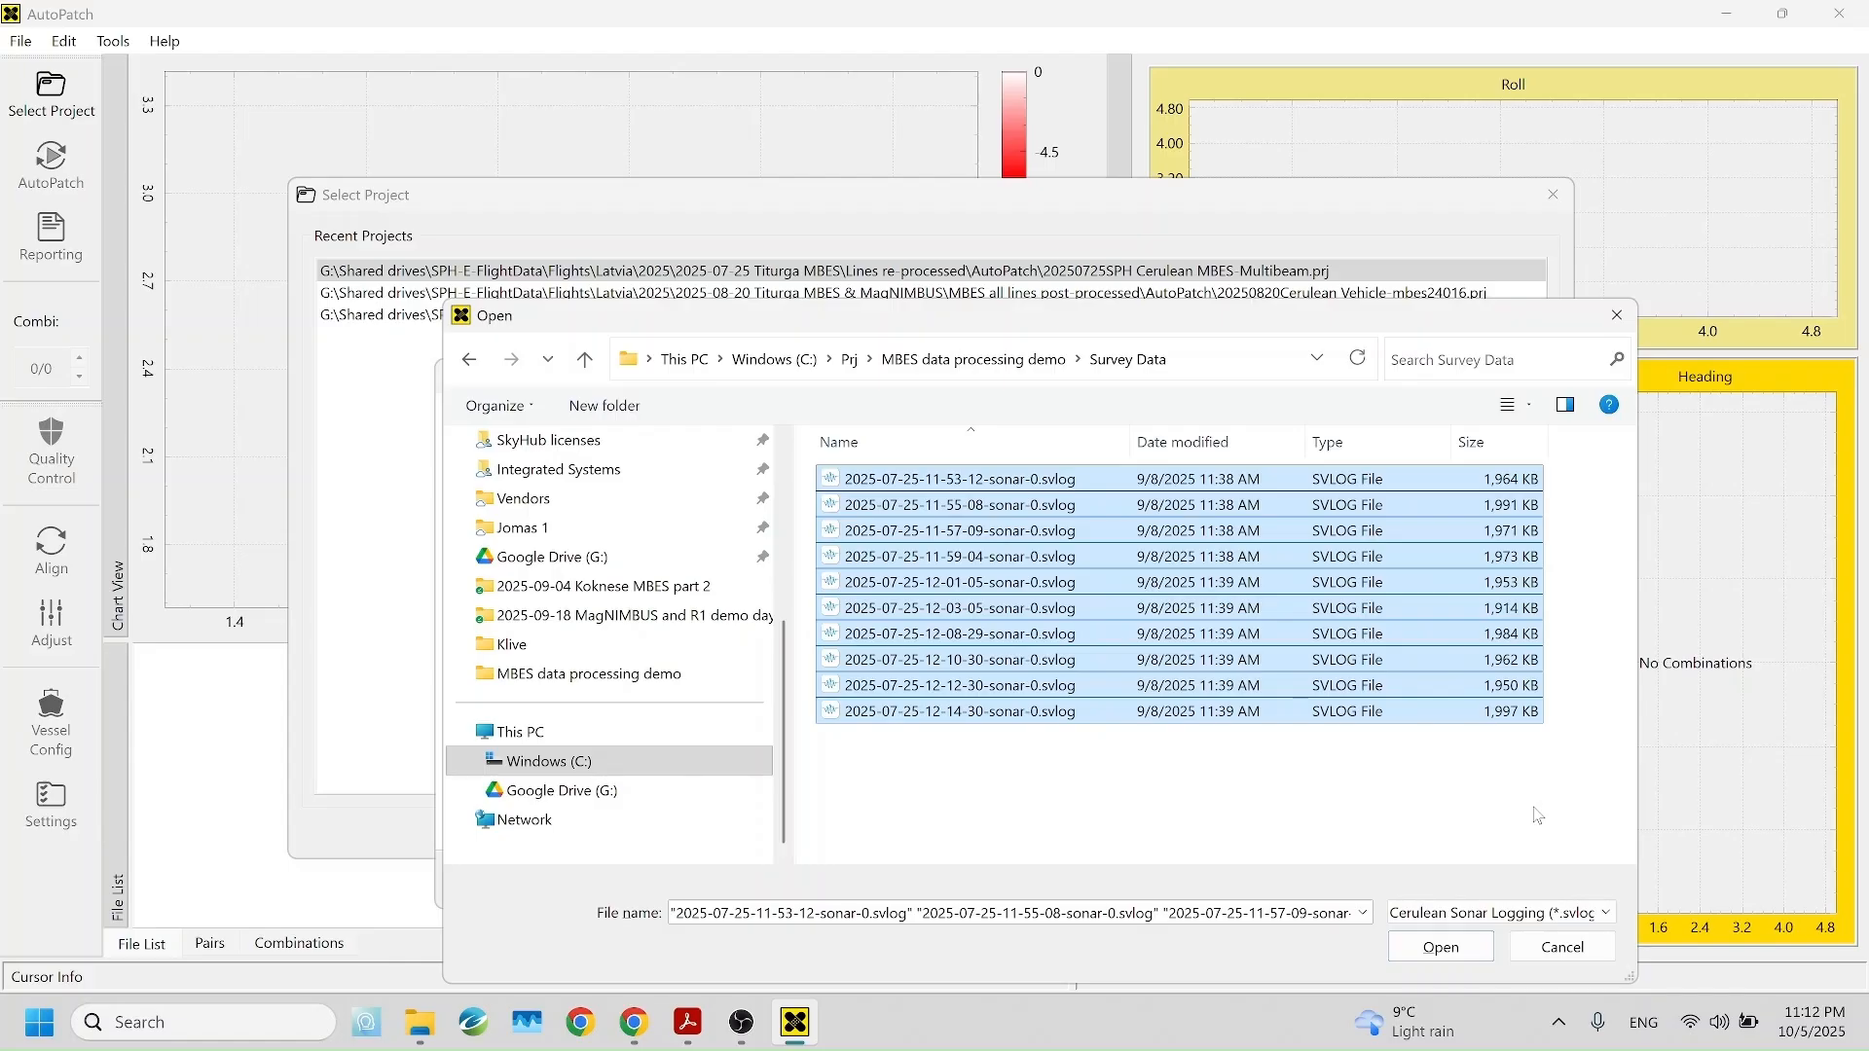
{"action": "left_click", "coordinate": [1444, 949]}
Step: Proceed to the sound velocity setup and choose to create an artificial profile from raw multibeam records
{"action": "left_click", "coordinate": [1343, 884]}
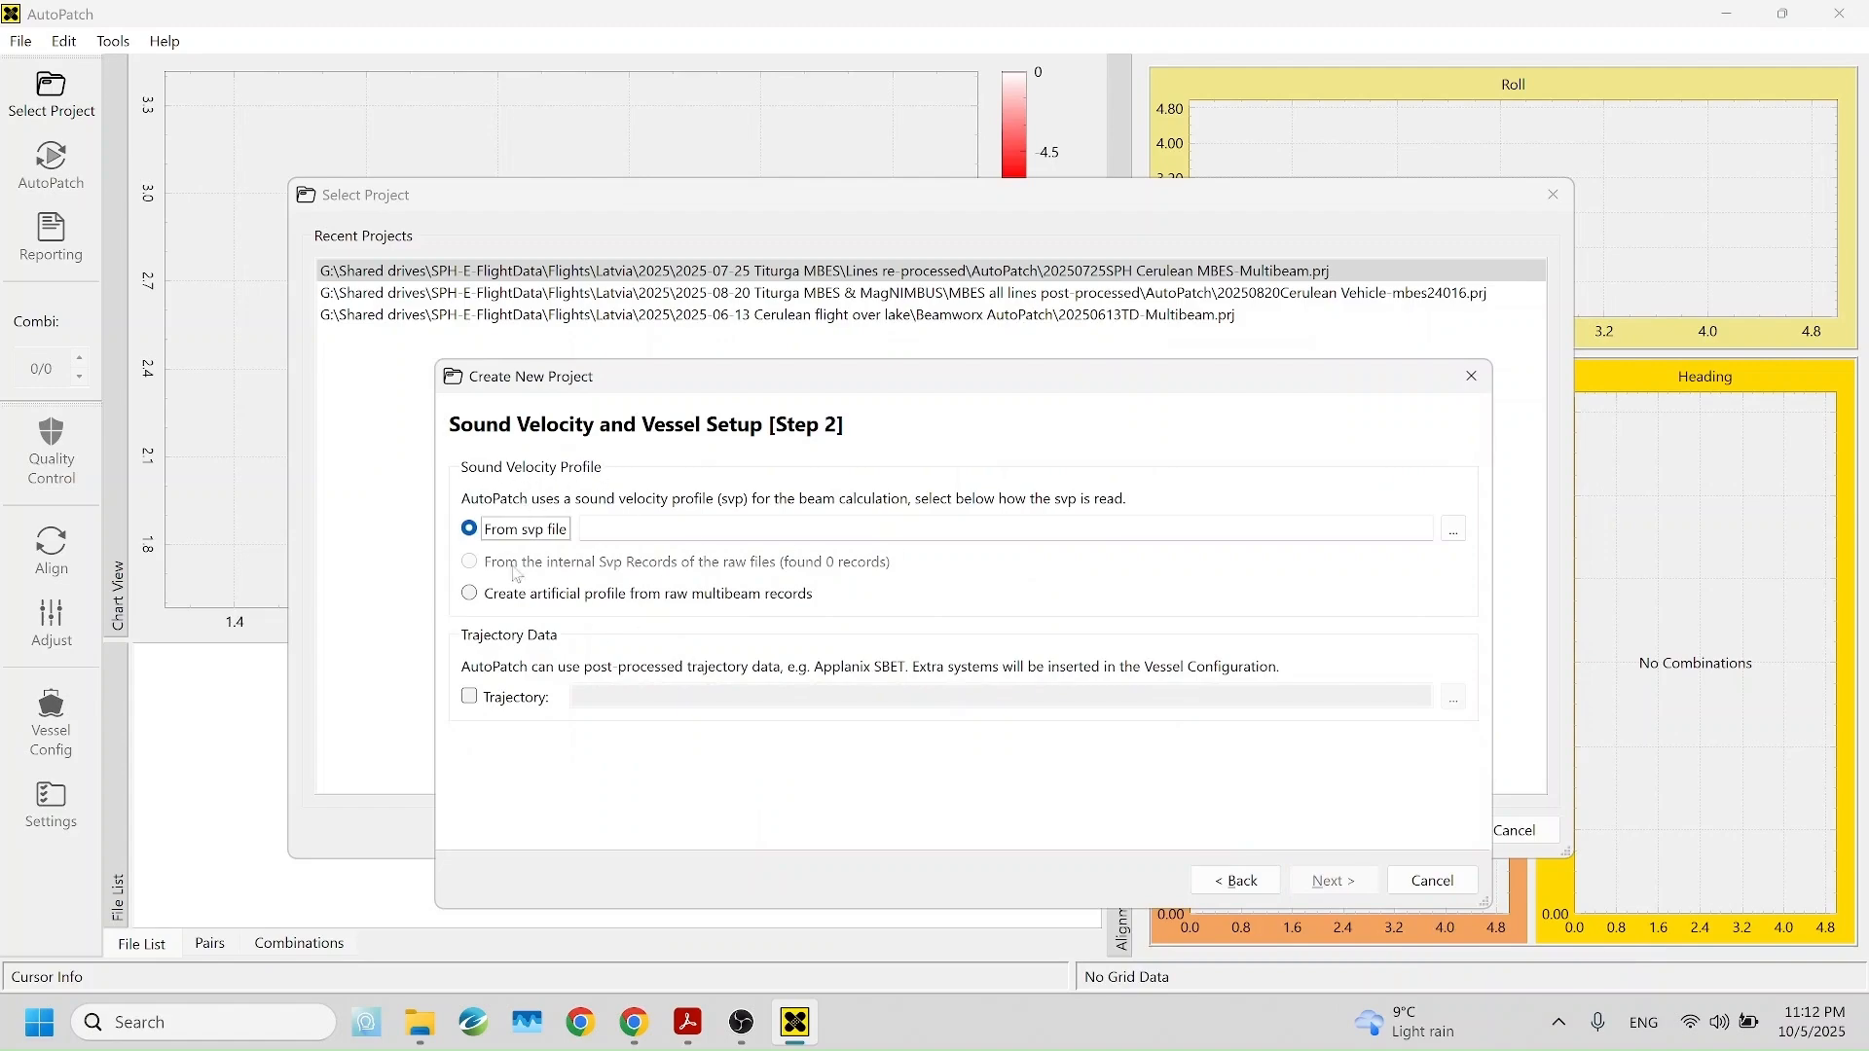
{"action": "left_click", "coordinate": [500, 601]}
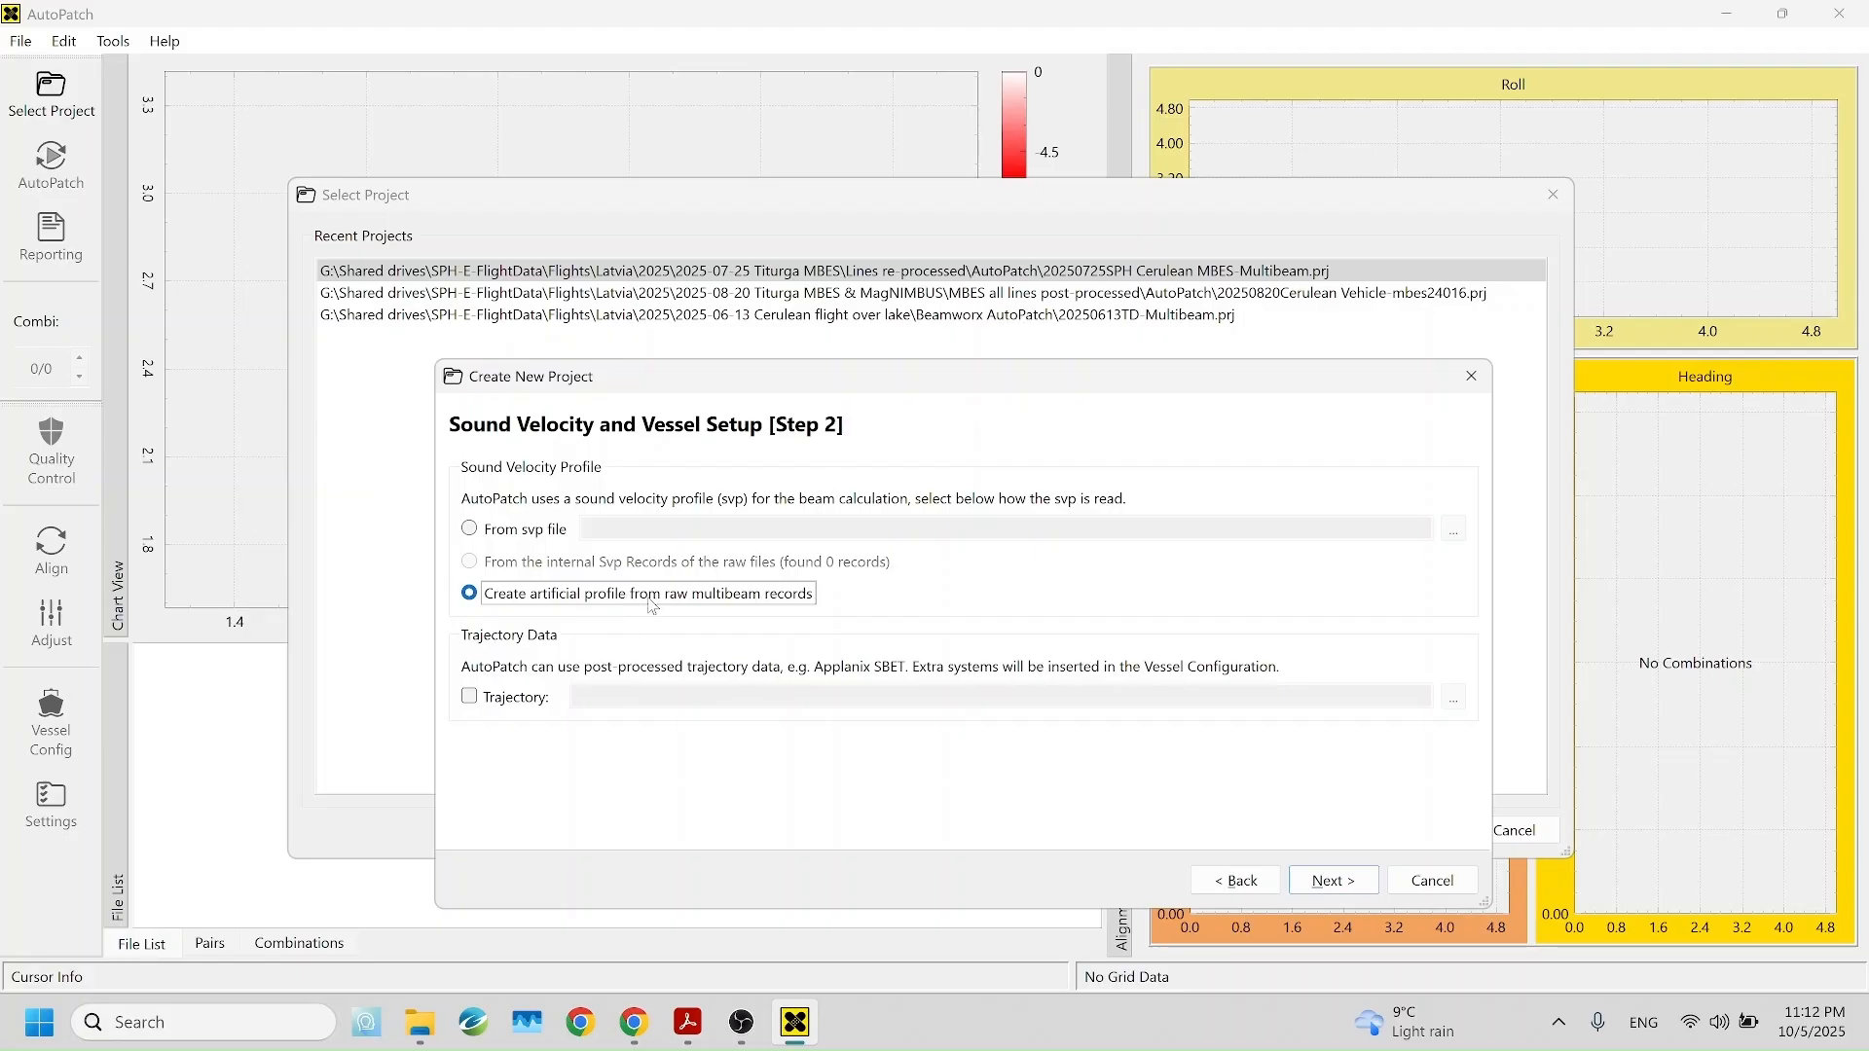
{"action": "left_click", "coordinate": [1332, 880]}
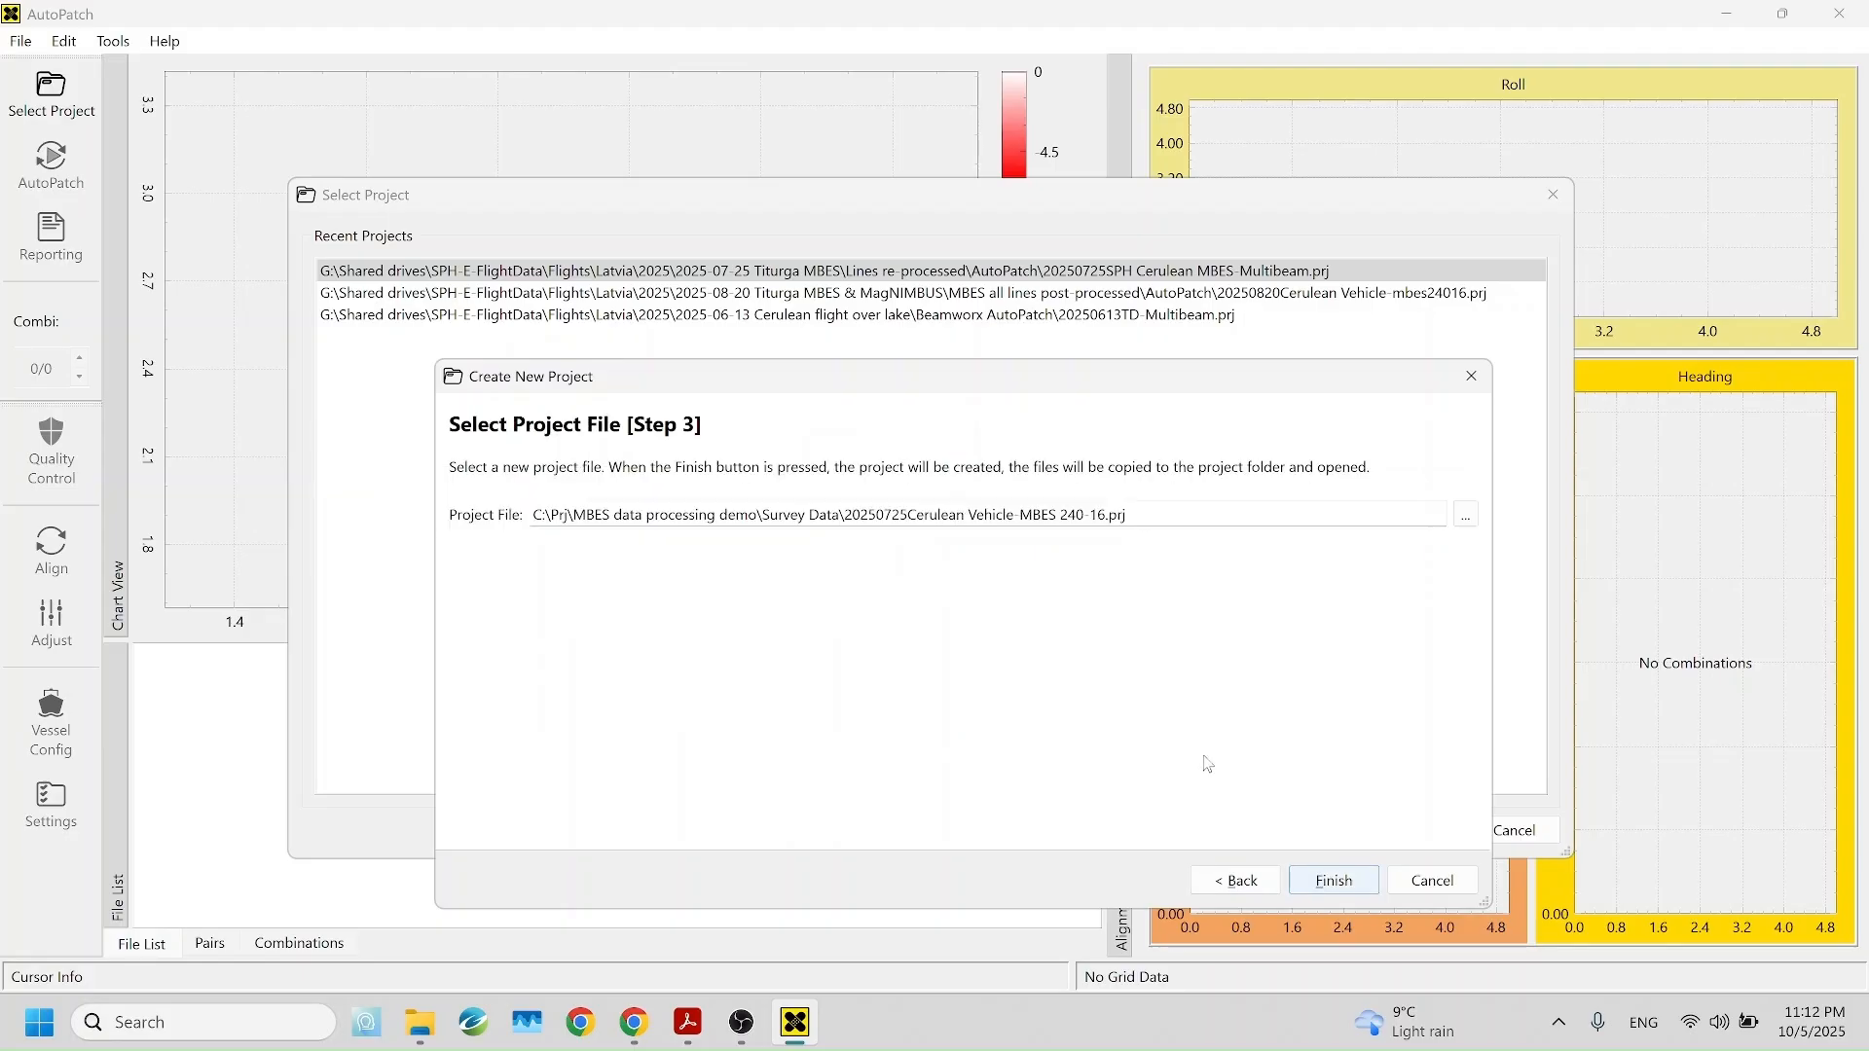
Step: Browse for the project file location and create a folder named AutoPatch inside MBES data processing demo
{"action": "left_click", "coordinate": [1468, 518]}
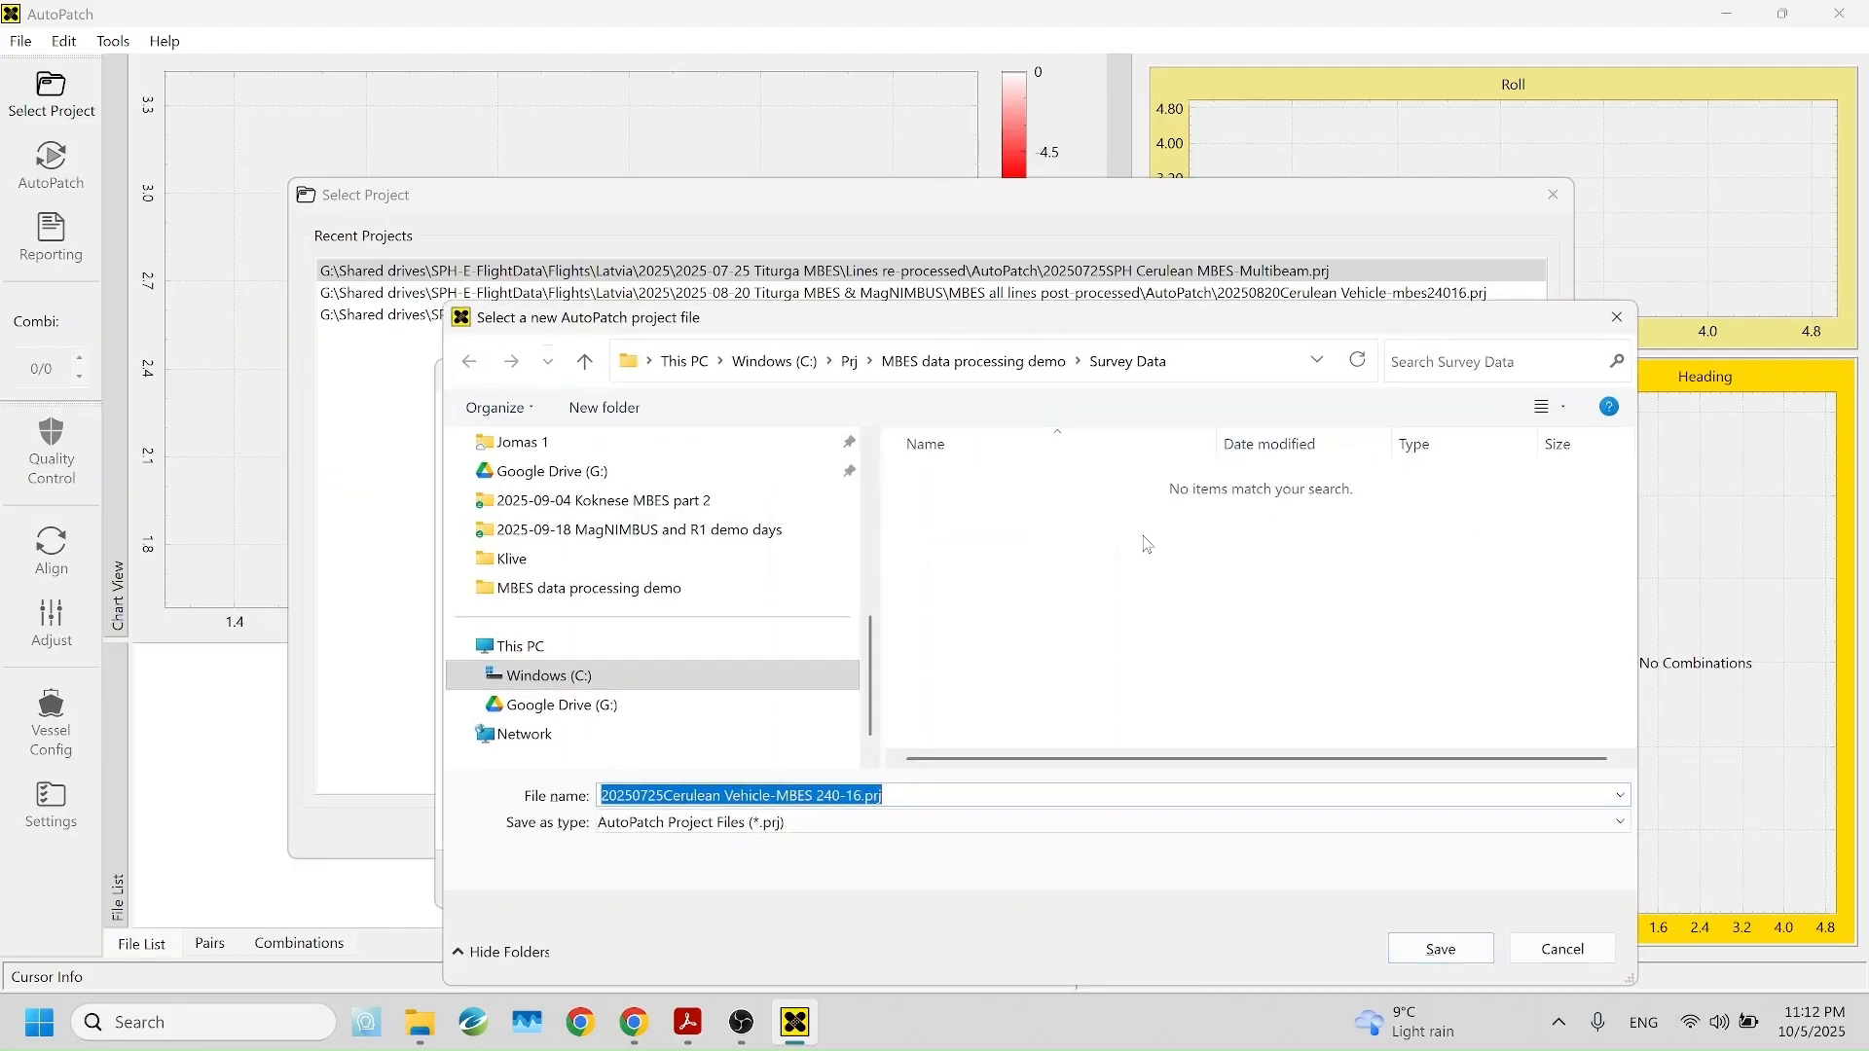
{"action": "left_click", "coordinate": [974, 361]}
{"action": "right_click", "coordinate": [959, 565]}
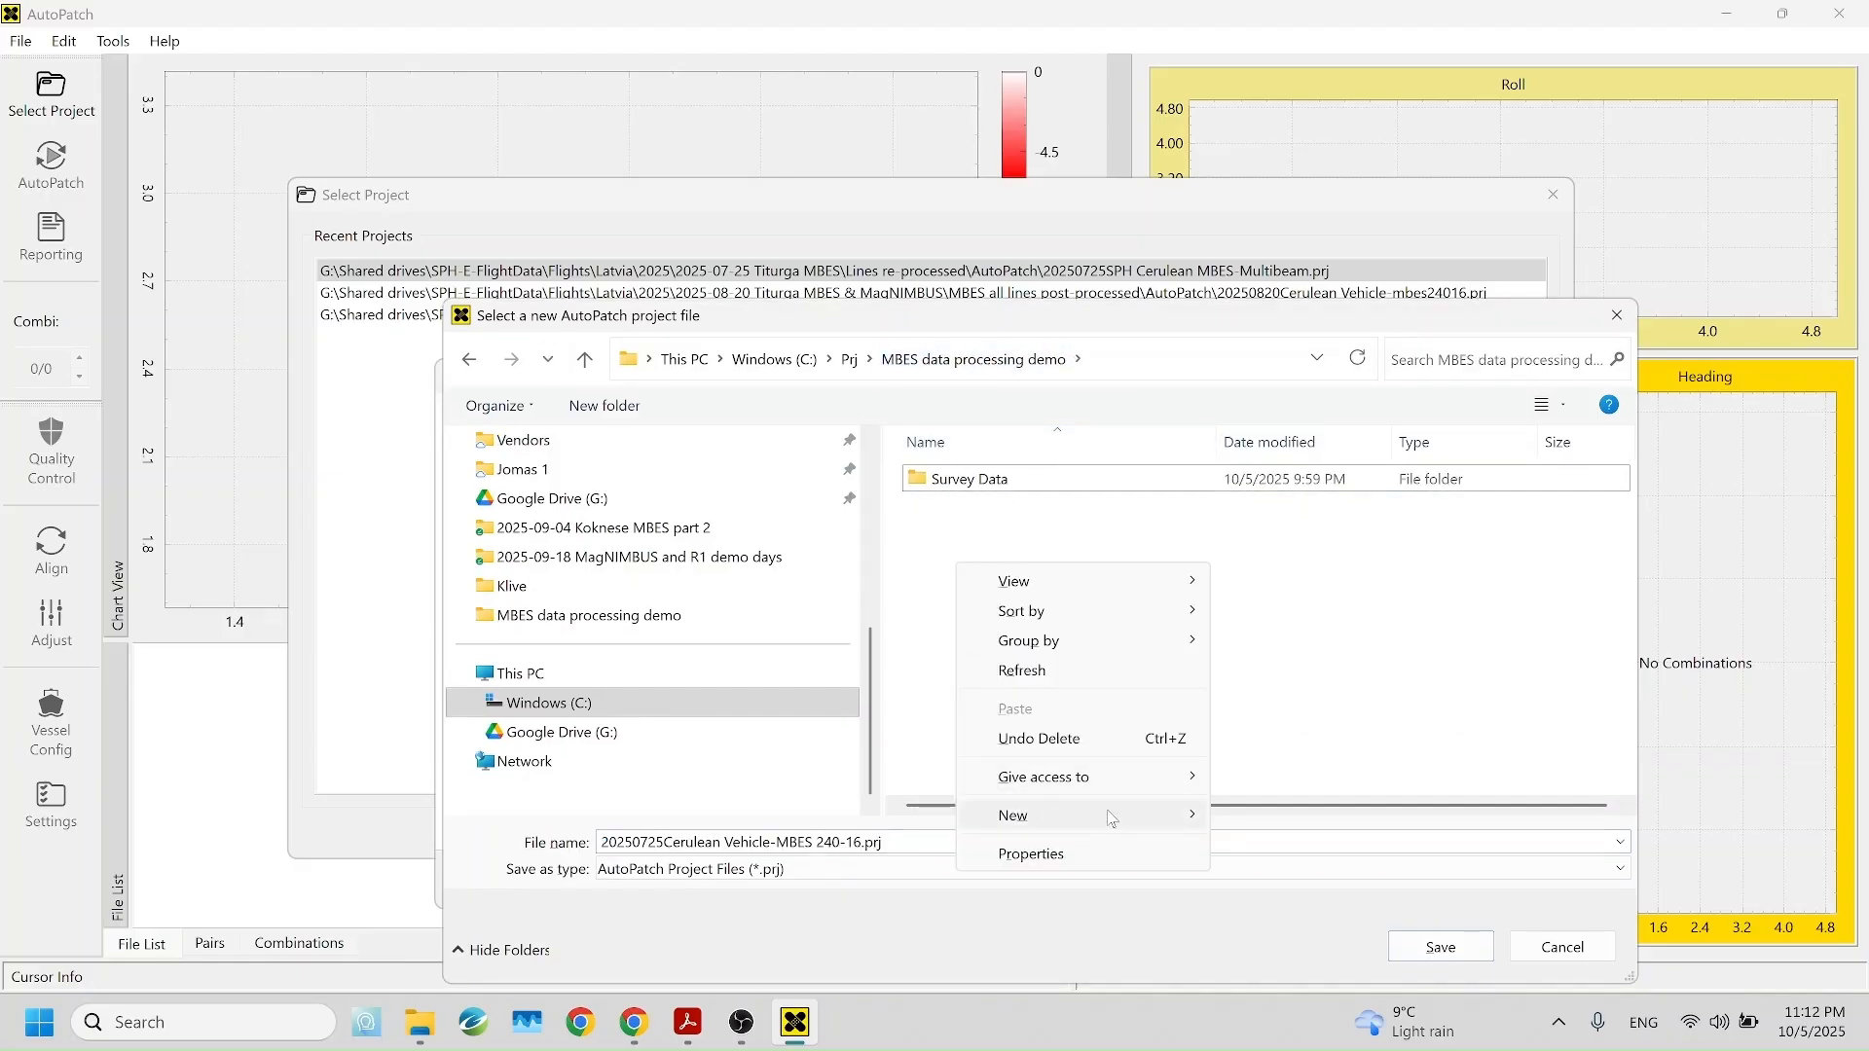
{"action": "mouse_move", "coordinate": [1012, 815]}
{"action": "left_click", "coordinate": [1353, 278]}
{"action": "type", "text": "AutoPatch"}
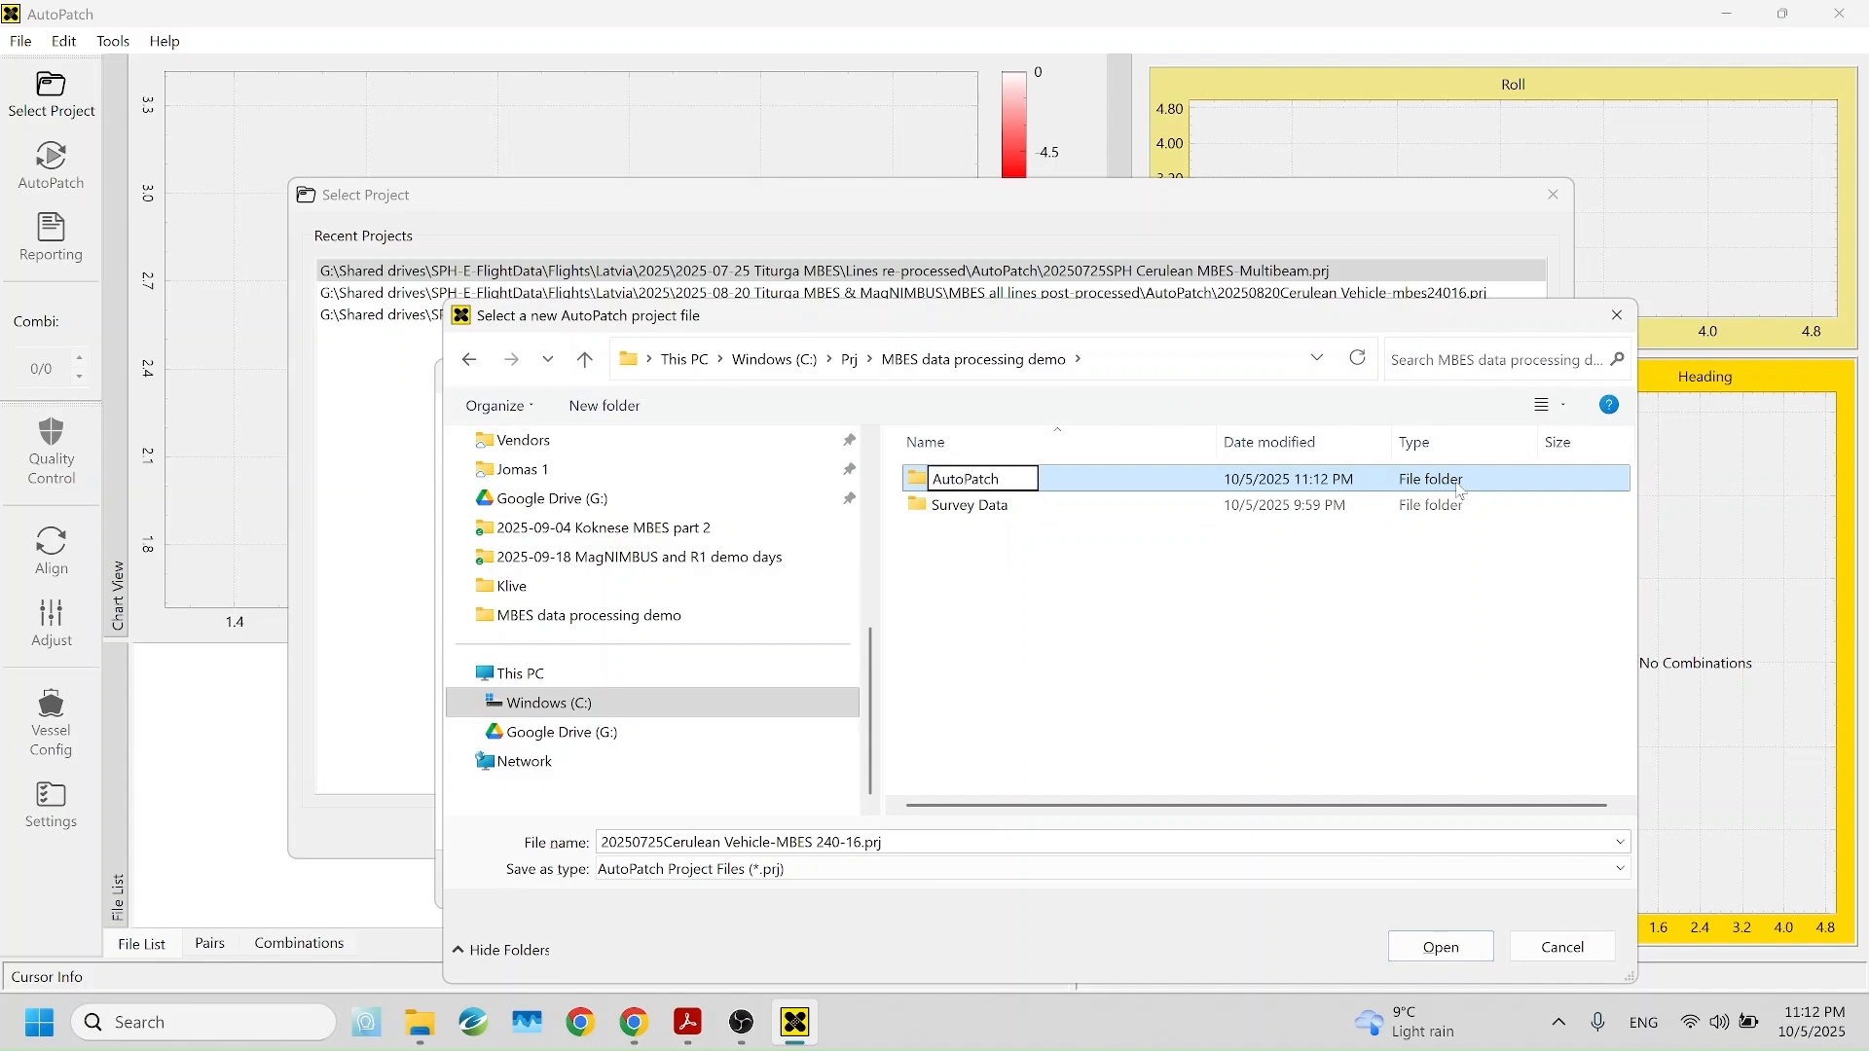
{"action": "key", "text": "Return"}
Step: Save the project file as 20250725Cerulean Vehicle-MBES 240-16.prj in the AutoPatch folder and finish creating the project
{"action": "key", "text": "Return"}
{"action": "left_click", "coordinate": [1440, 947]}
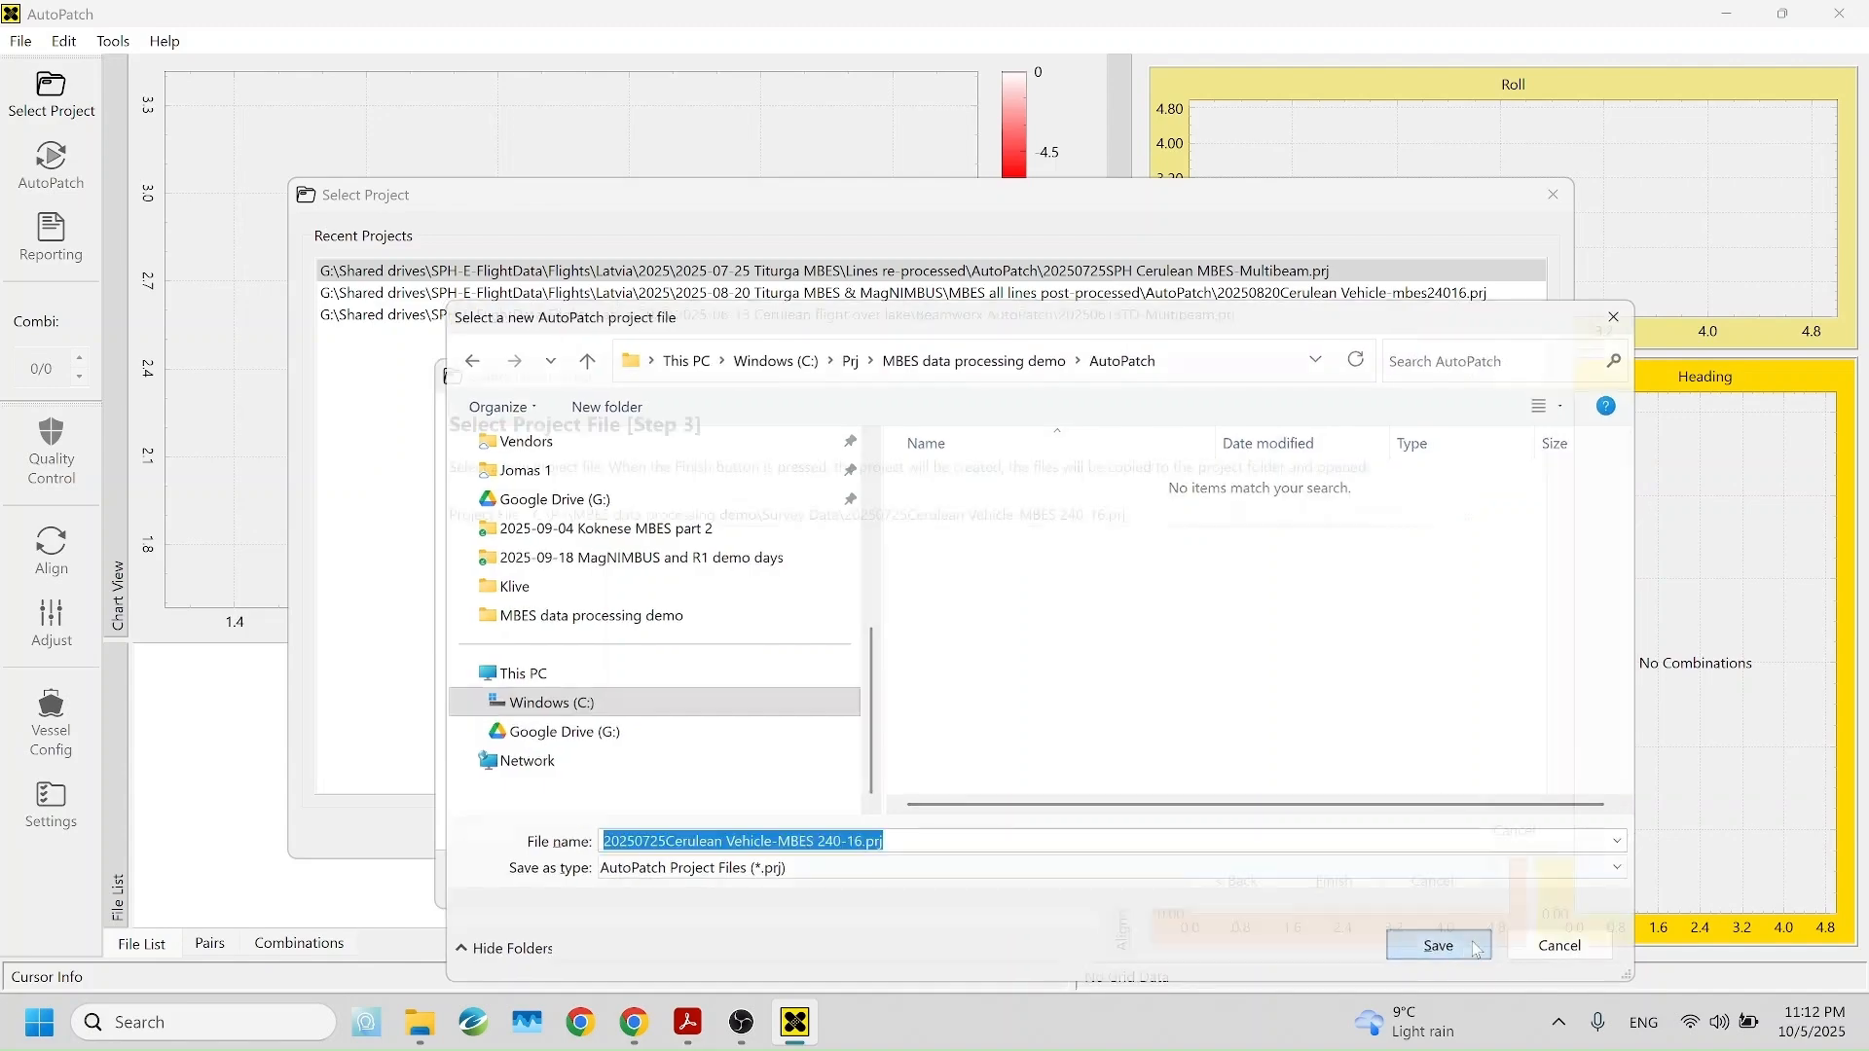
{"action": "left_click", "coordinate": [1331, 879]}
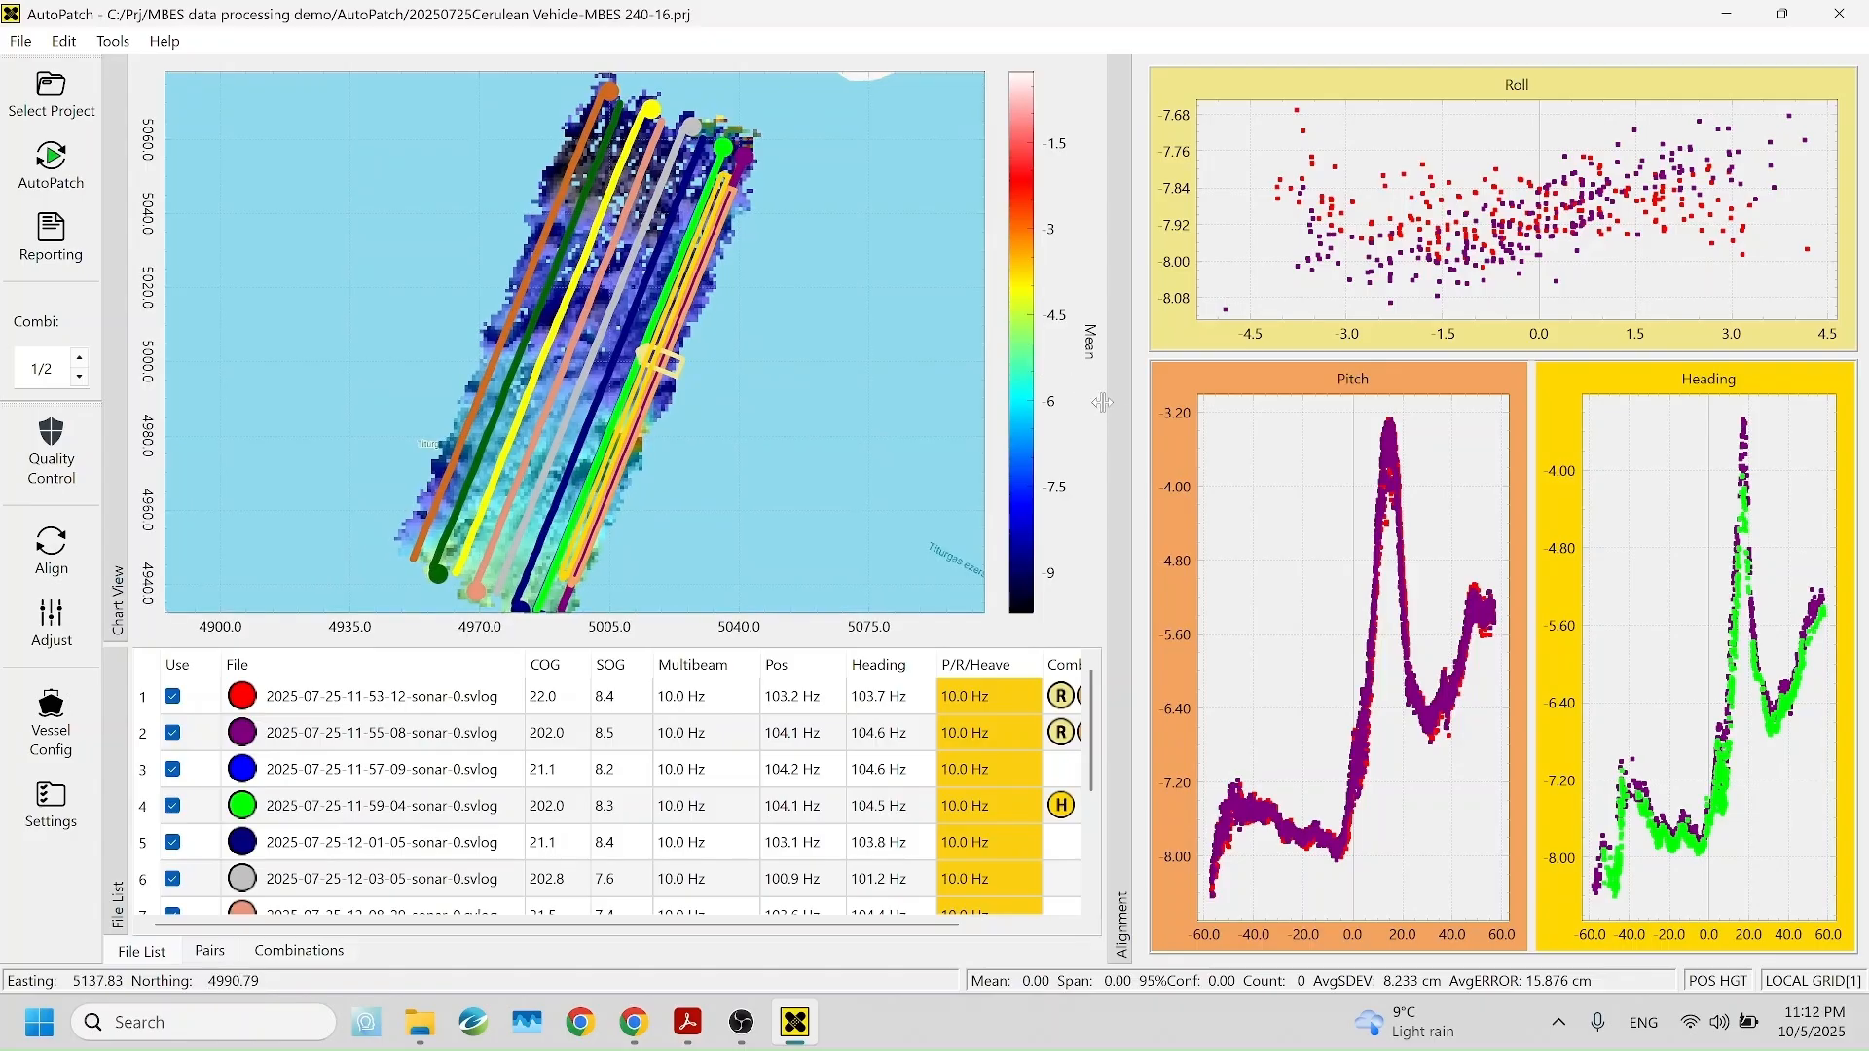
Step: Widen the chart view and examine the layout of all survey lines over the lake
{"action": "mouse_move", "coordinate": [1187, 397]}
{"action": "left_mouse_down"}
{"action": "mouse_move", "coordinate": [1229, 400]}
{"action": "mouse_move", "coordinate": [1197, 379]}
{"action": "mouse_move", "coordinate": [1217, 382]}
{"action": "left_mouse_up"}
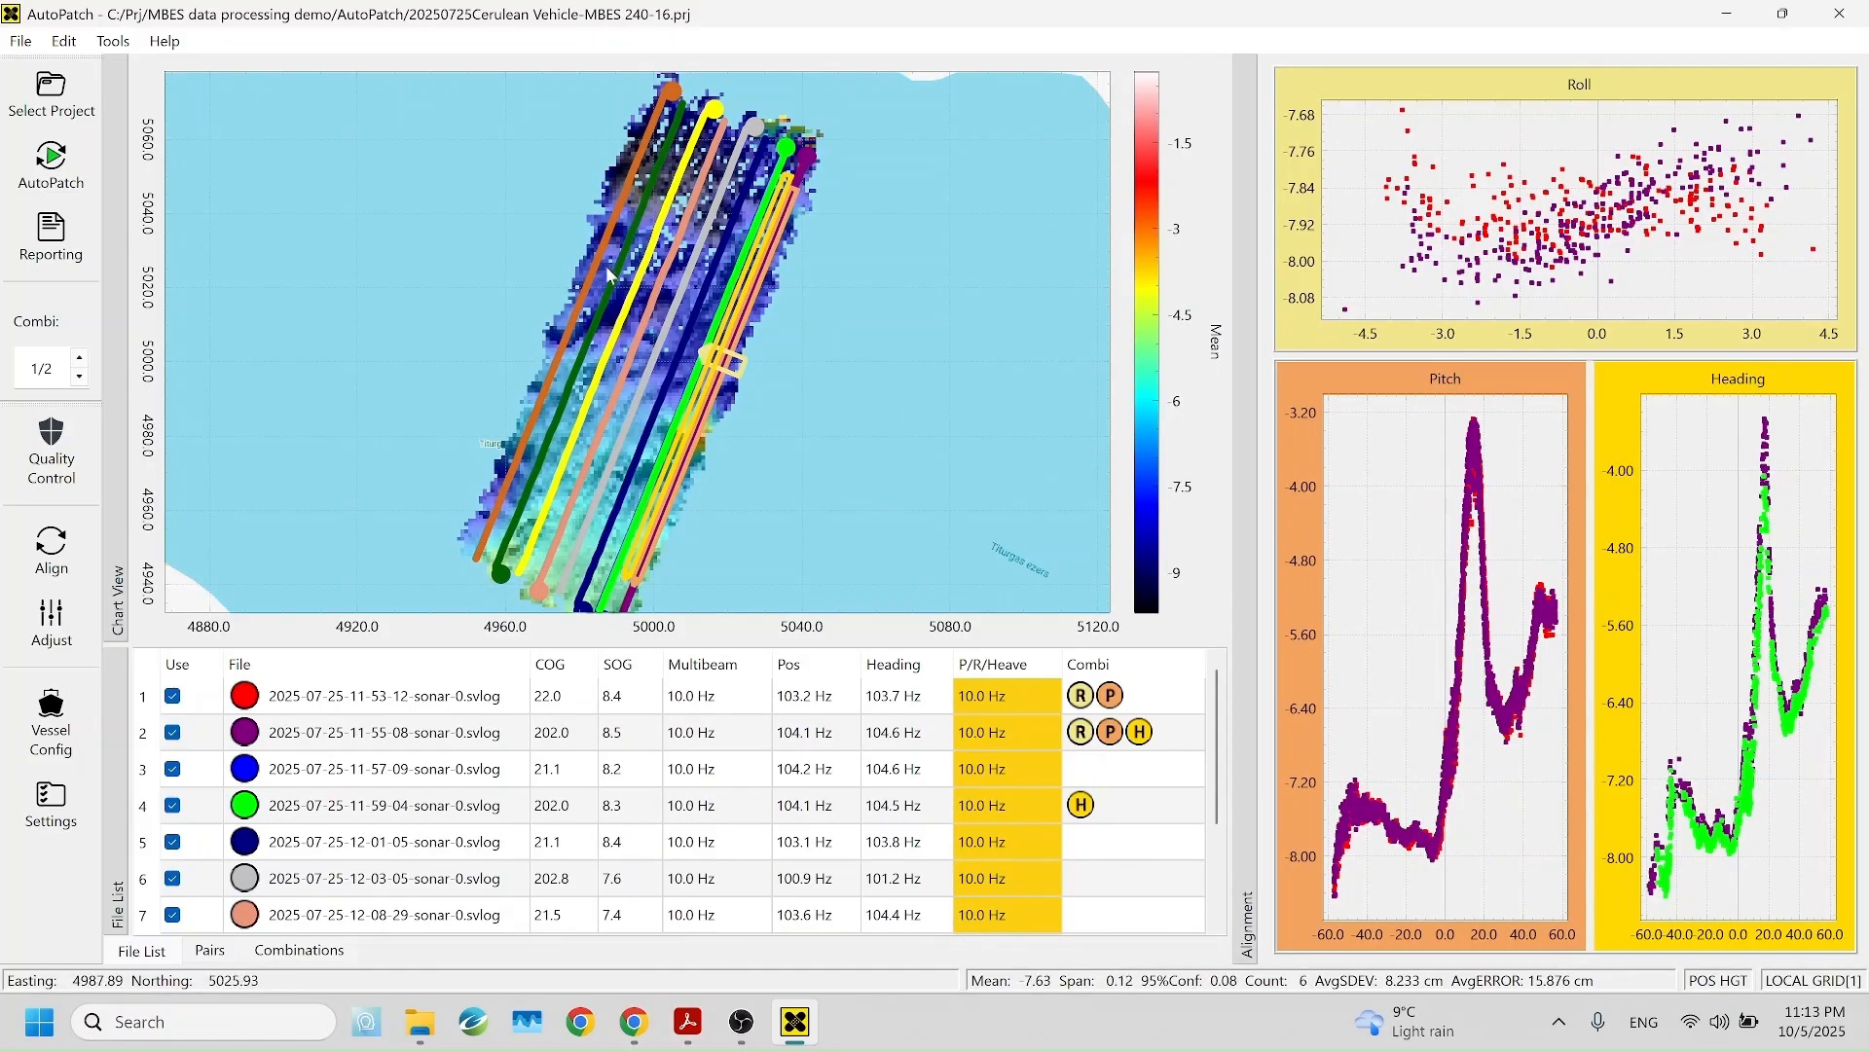
{"action": "scroll", "coordinate": [601, 350], "scroll_direction": "down", "scroll_amount": 1}
{"action": "scroll", "coordinate": [601, 349], "scroll_direction": "down", "scroll_amount": 2}
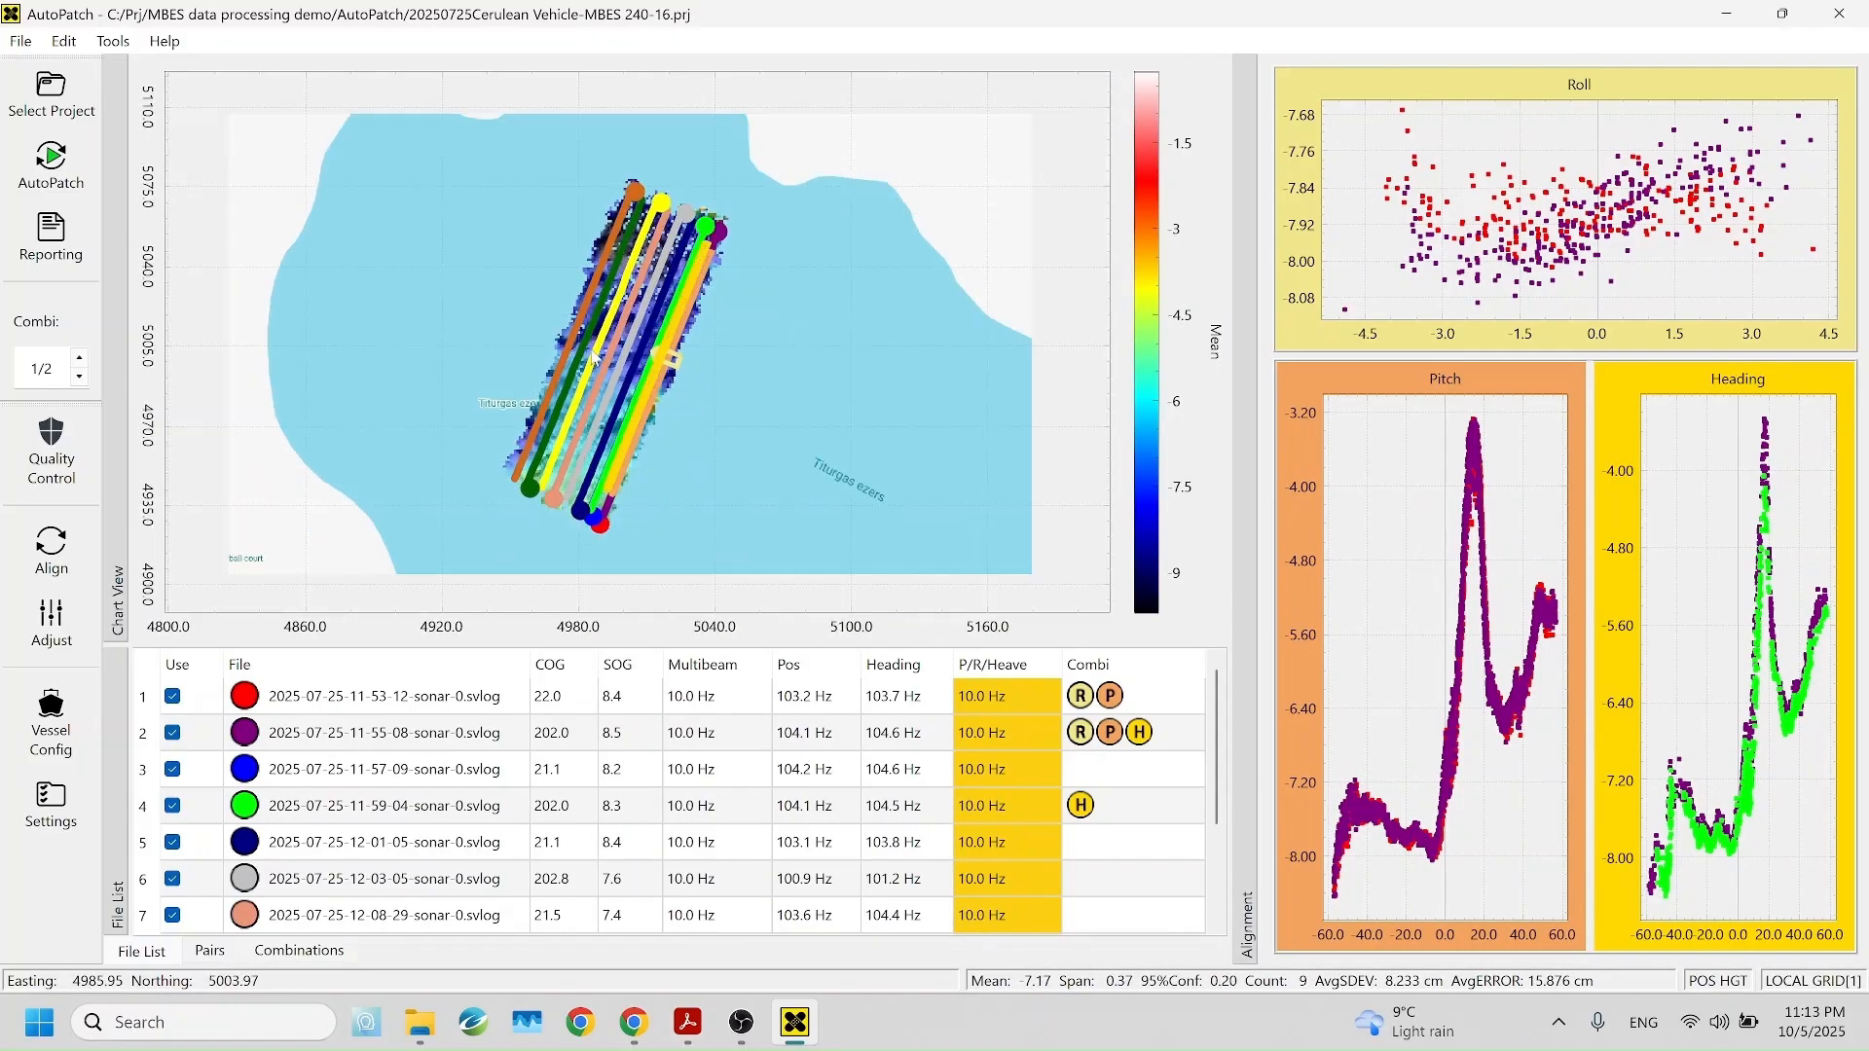
{"action": "scroll", "coordinate": [771, 376], "scroll_direction": "down", "scroll_amount": 2}
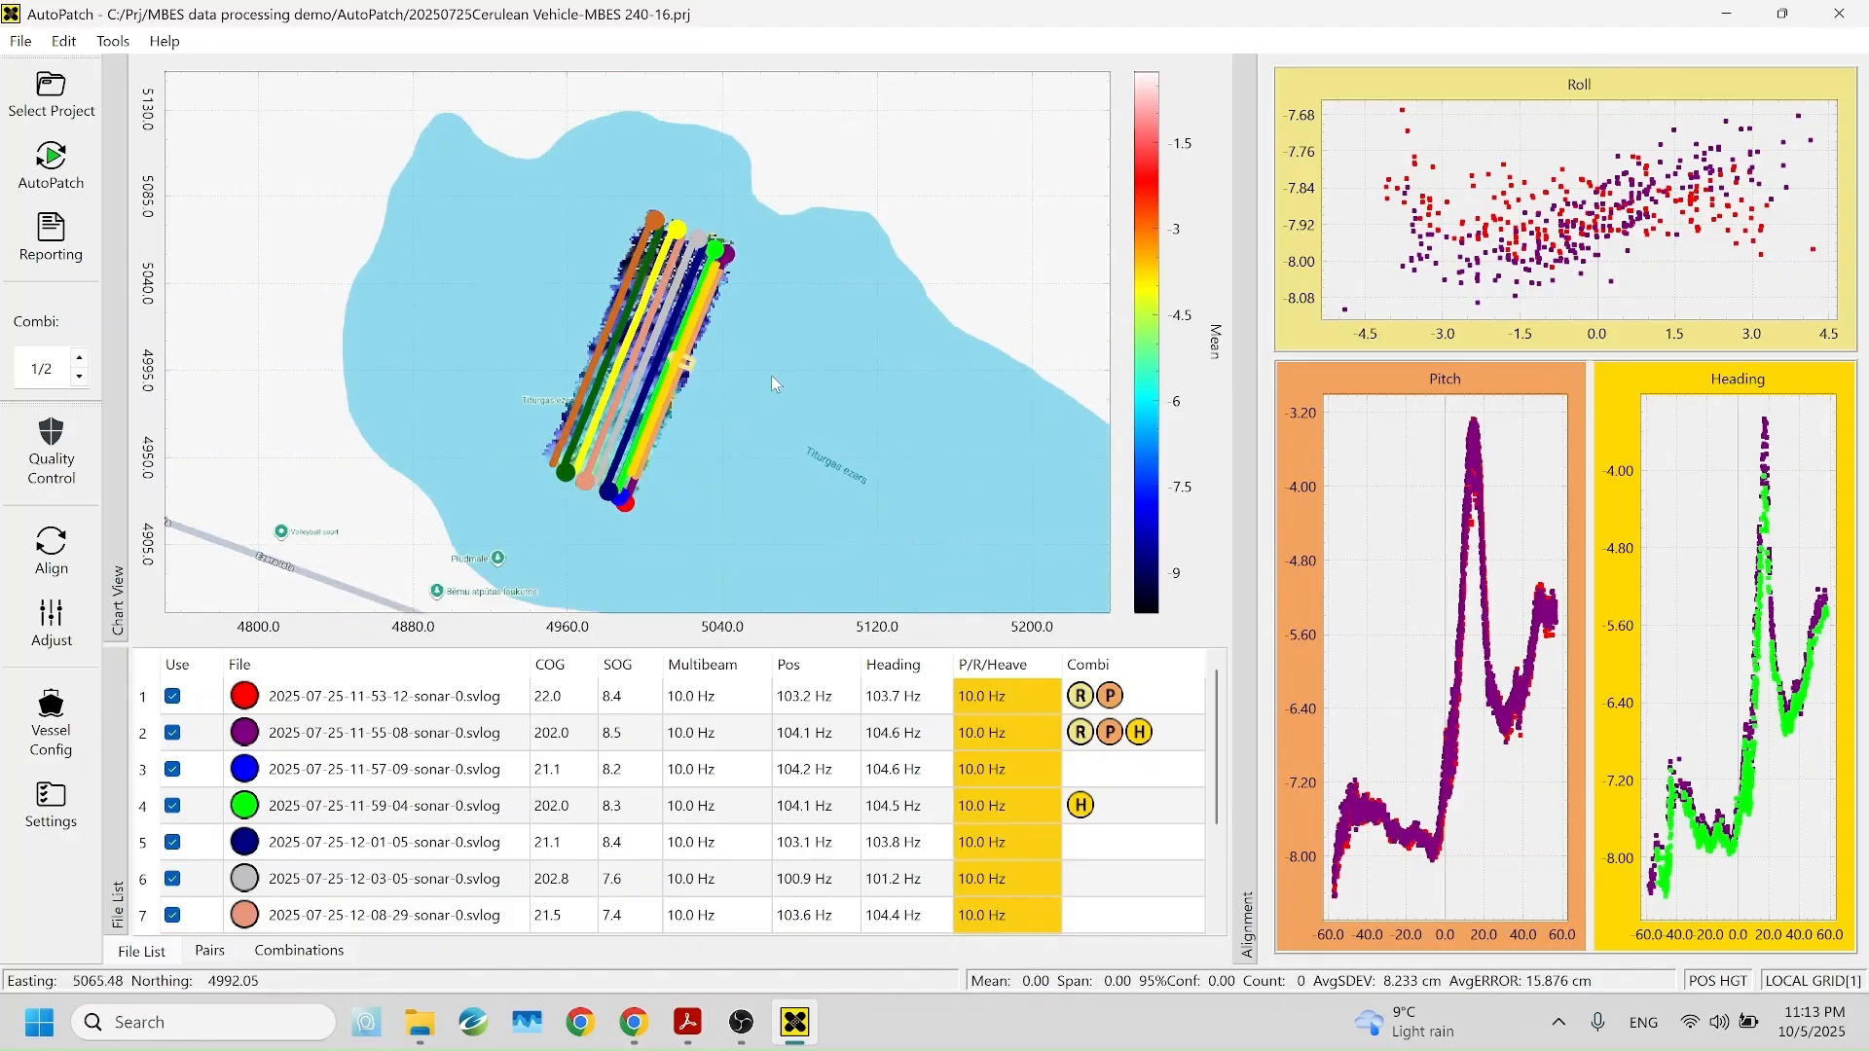
{"action": "scroll", "coordinate": [694, 334], "scroll_direction": "up", "scroll_amount": 3}
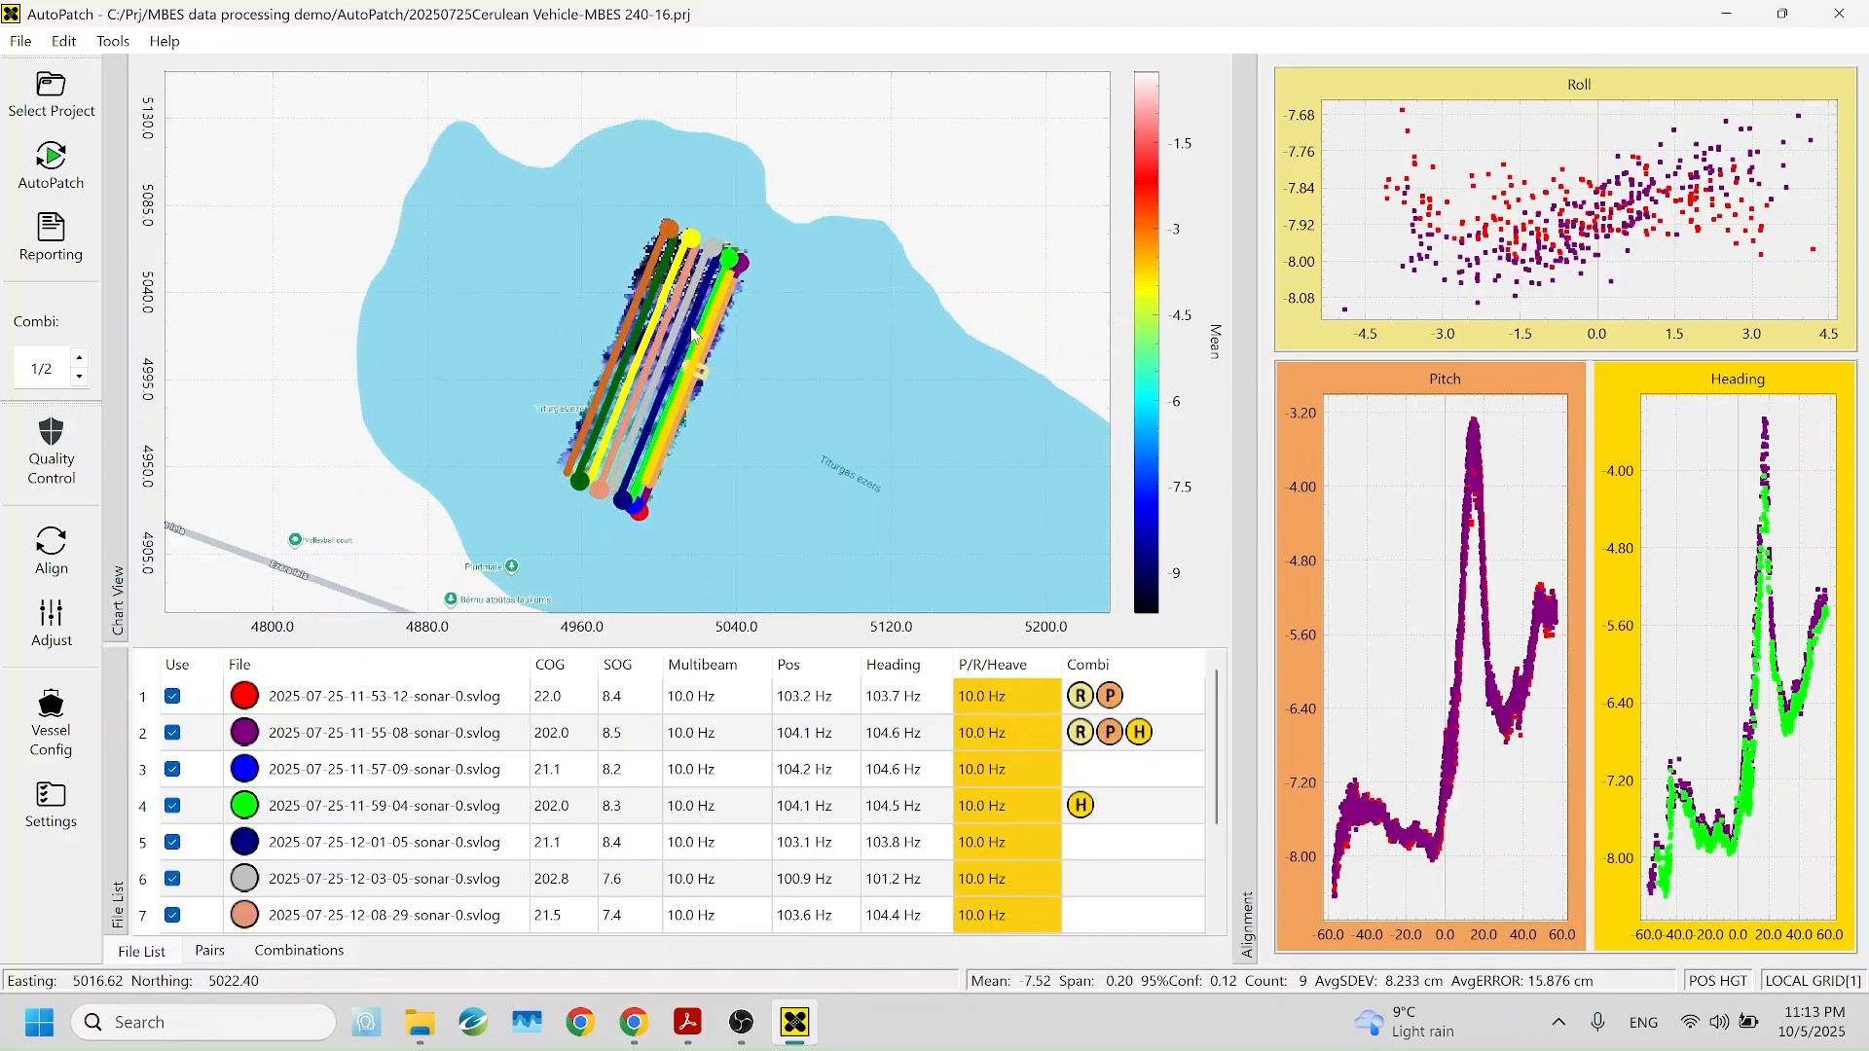
{"action": "scroll", "coordinate": [694, 334], "scroll_direction": "up", "scroll_amount": 1}
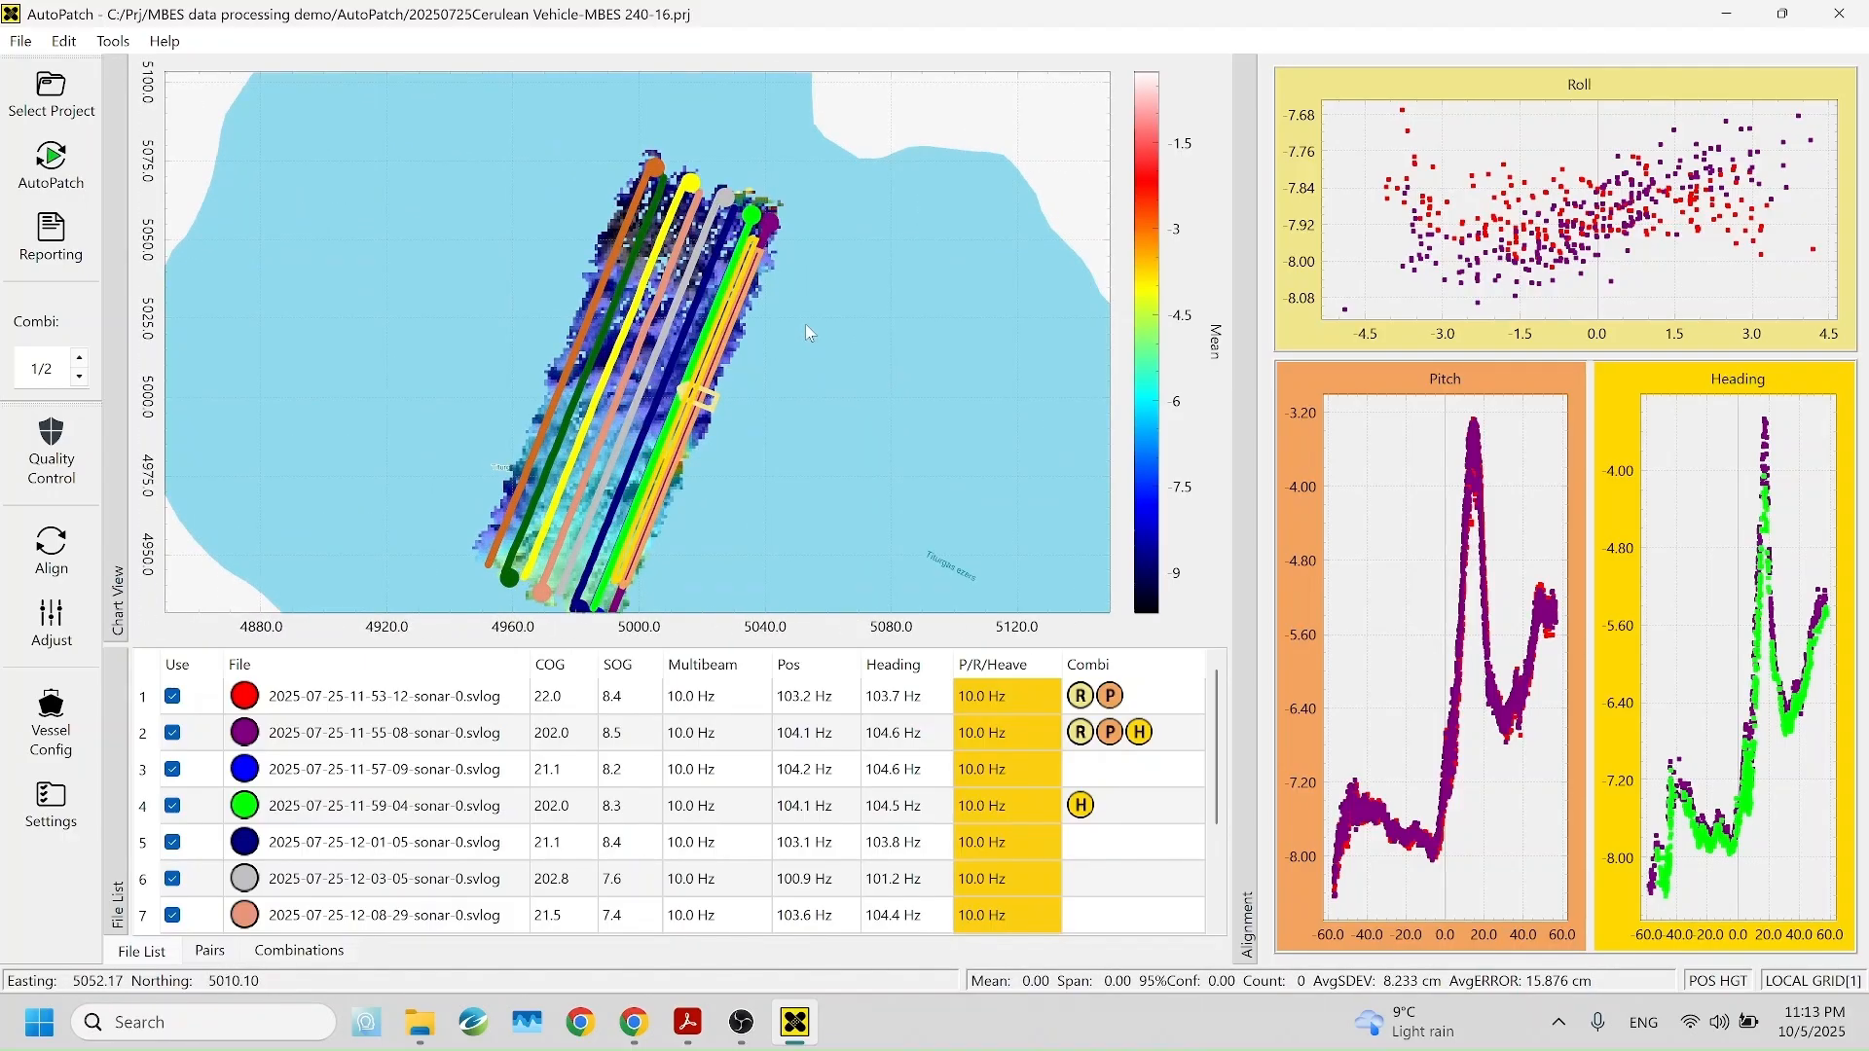
{"action": "left_click_drag", "start_coordinate": [806, 325], "coordinate": [803, 318]}
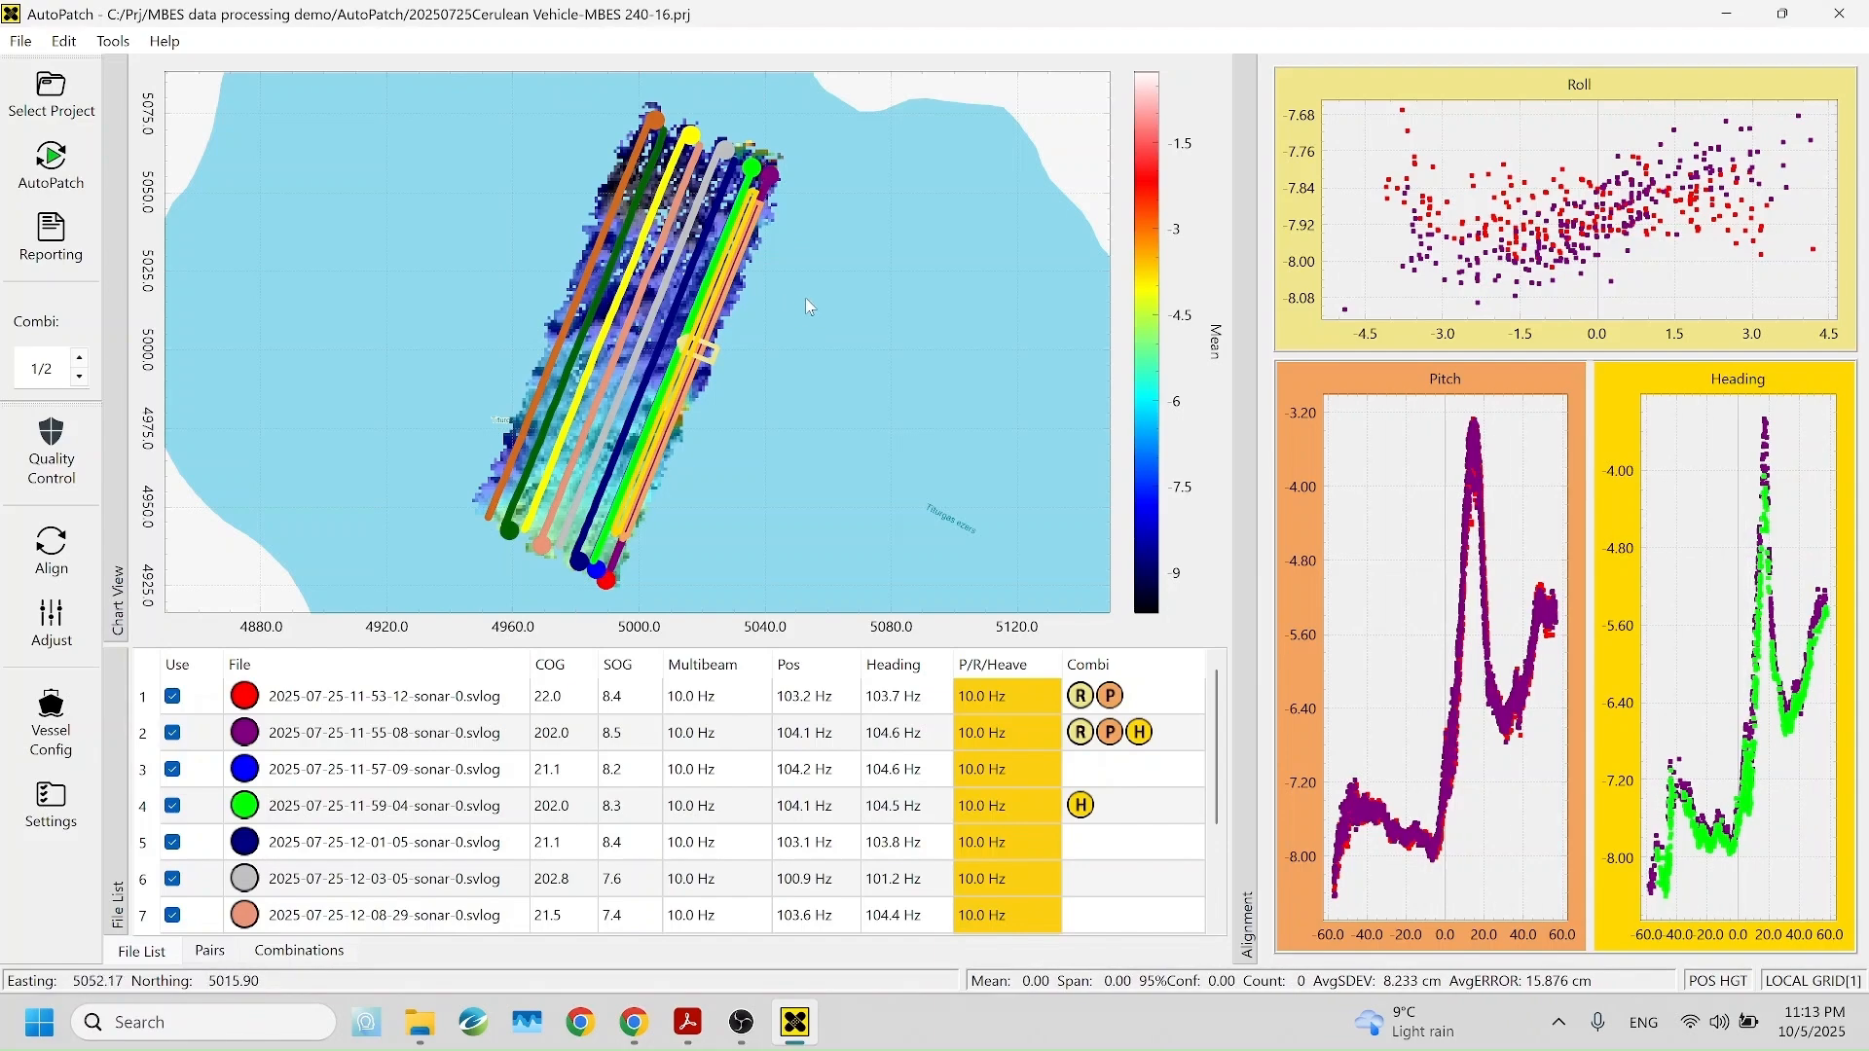
{"action": "left_click_drag", "start_coordinate": [792, 306], "coordinate": [773, 321]}
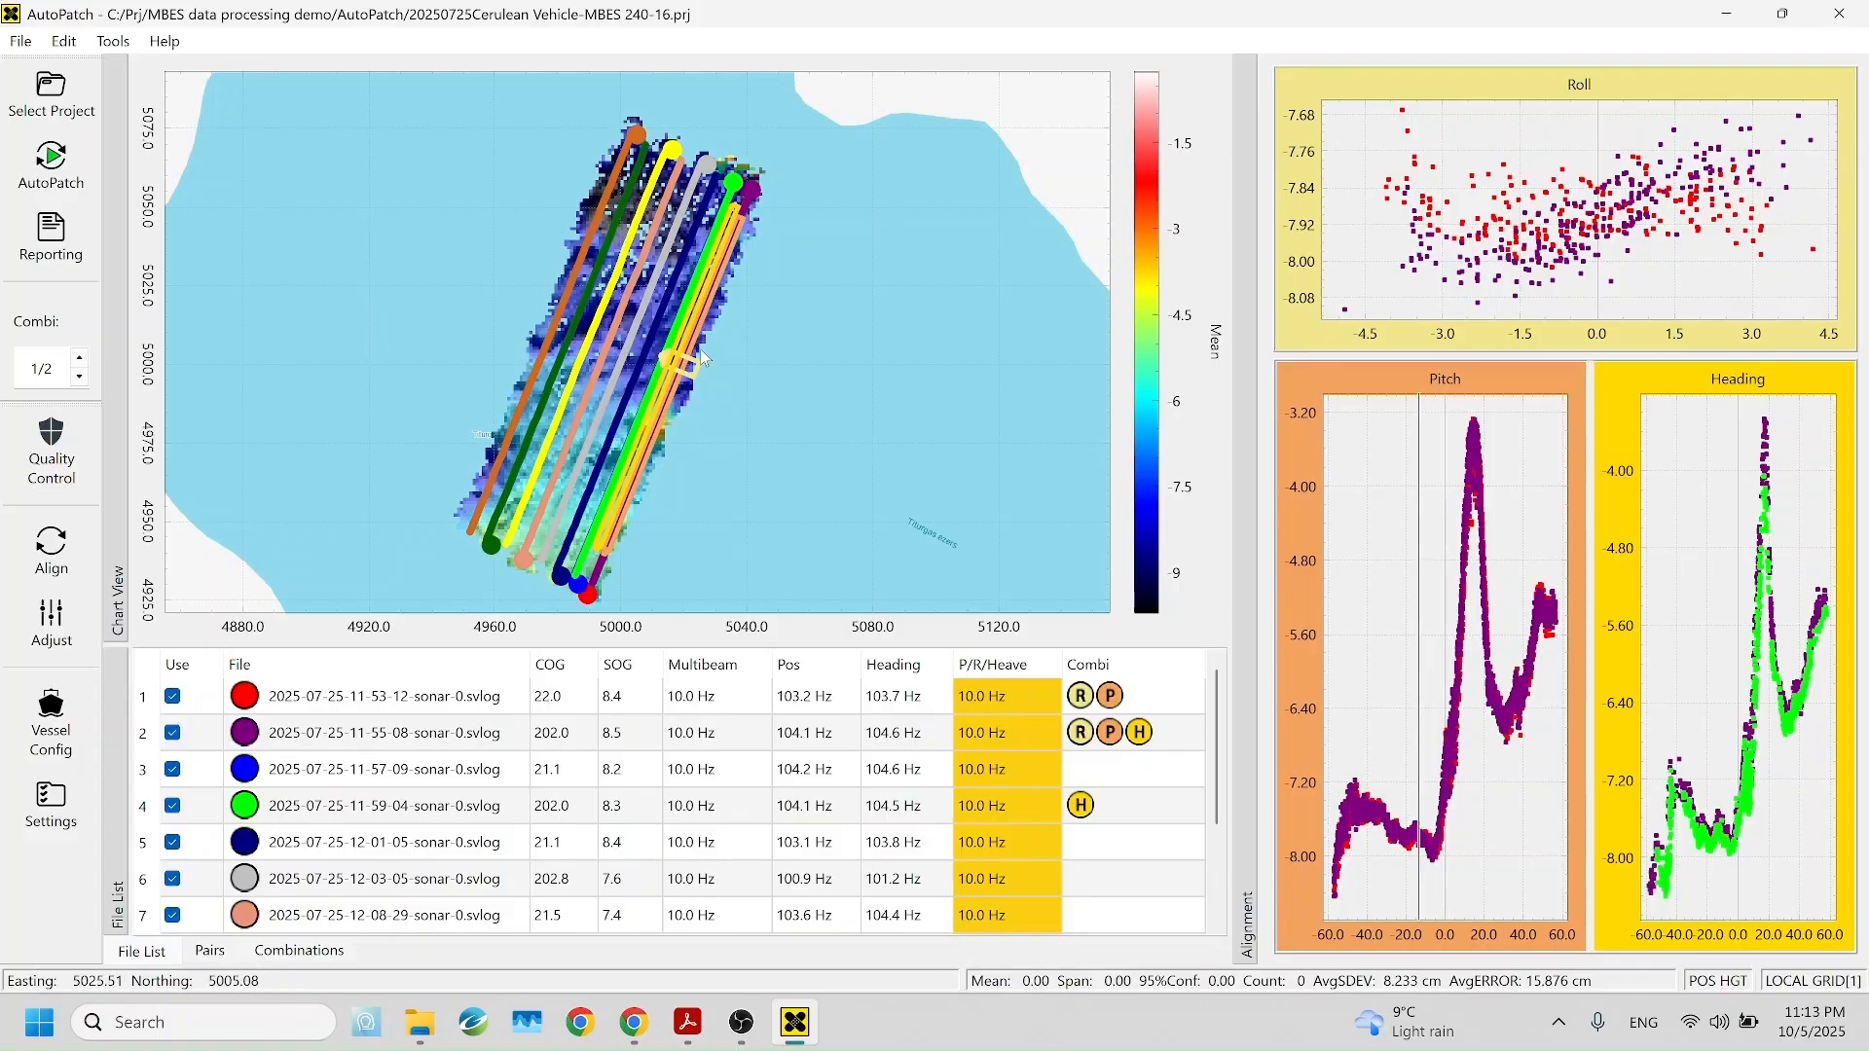
Step: Examine the roll, pitch and heading section boxes on the chart around the red, purple and green survey lines
{"action": "scroll", "coordinate": [704, 348], "scroll_direction": "up", "scroll_amount": 3}
{"action": "scroll", "coordinate": [704, 349], "scroll_direction": "up", "scroll_amount": 3}
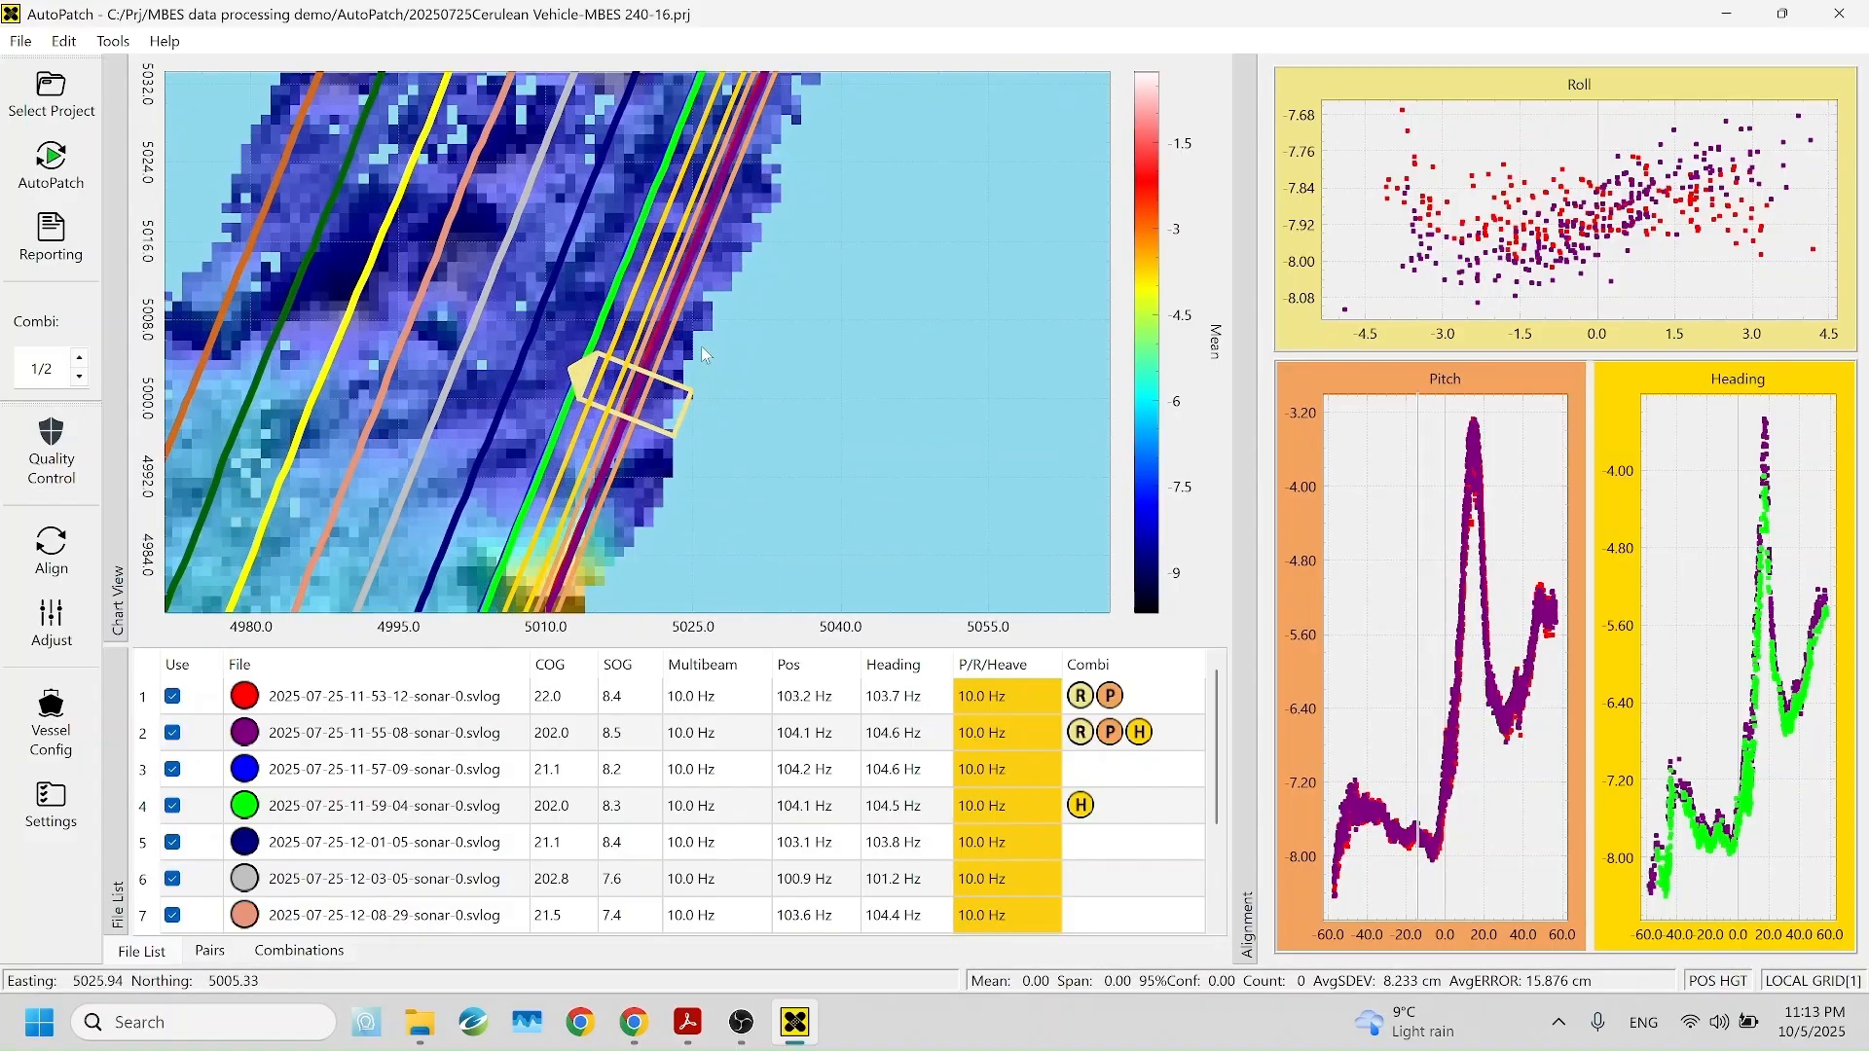
{"action": "scroll", "coordinate": [663, 354], "scroll_direction": "up", "scroll_amount": 3}
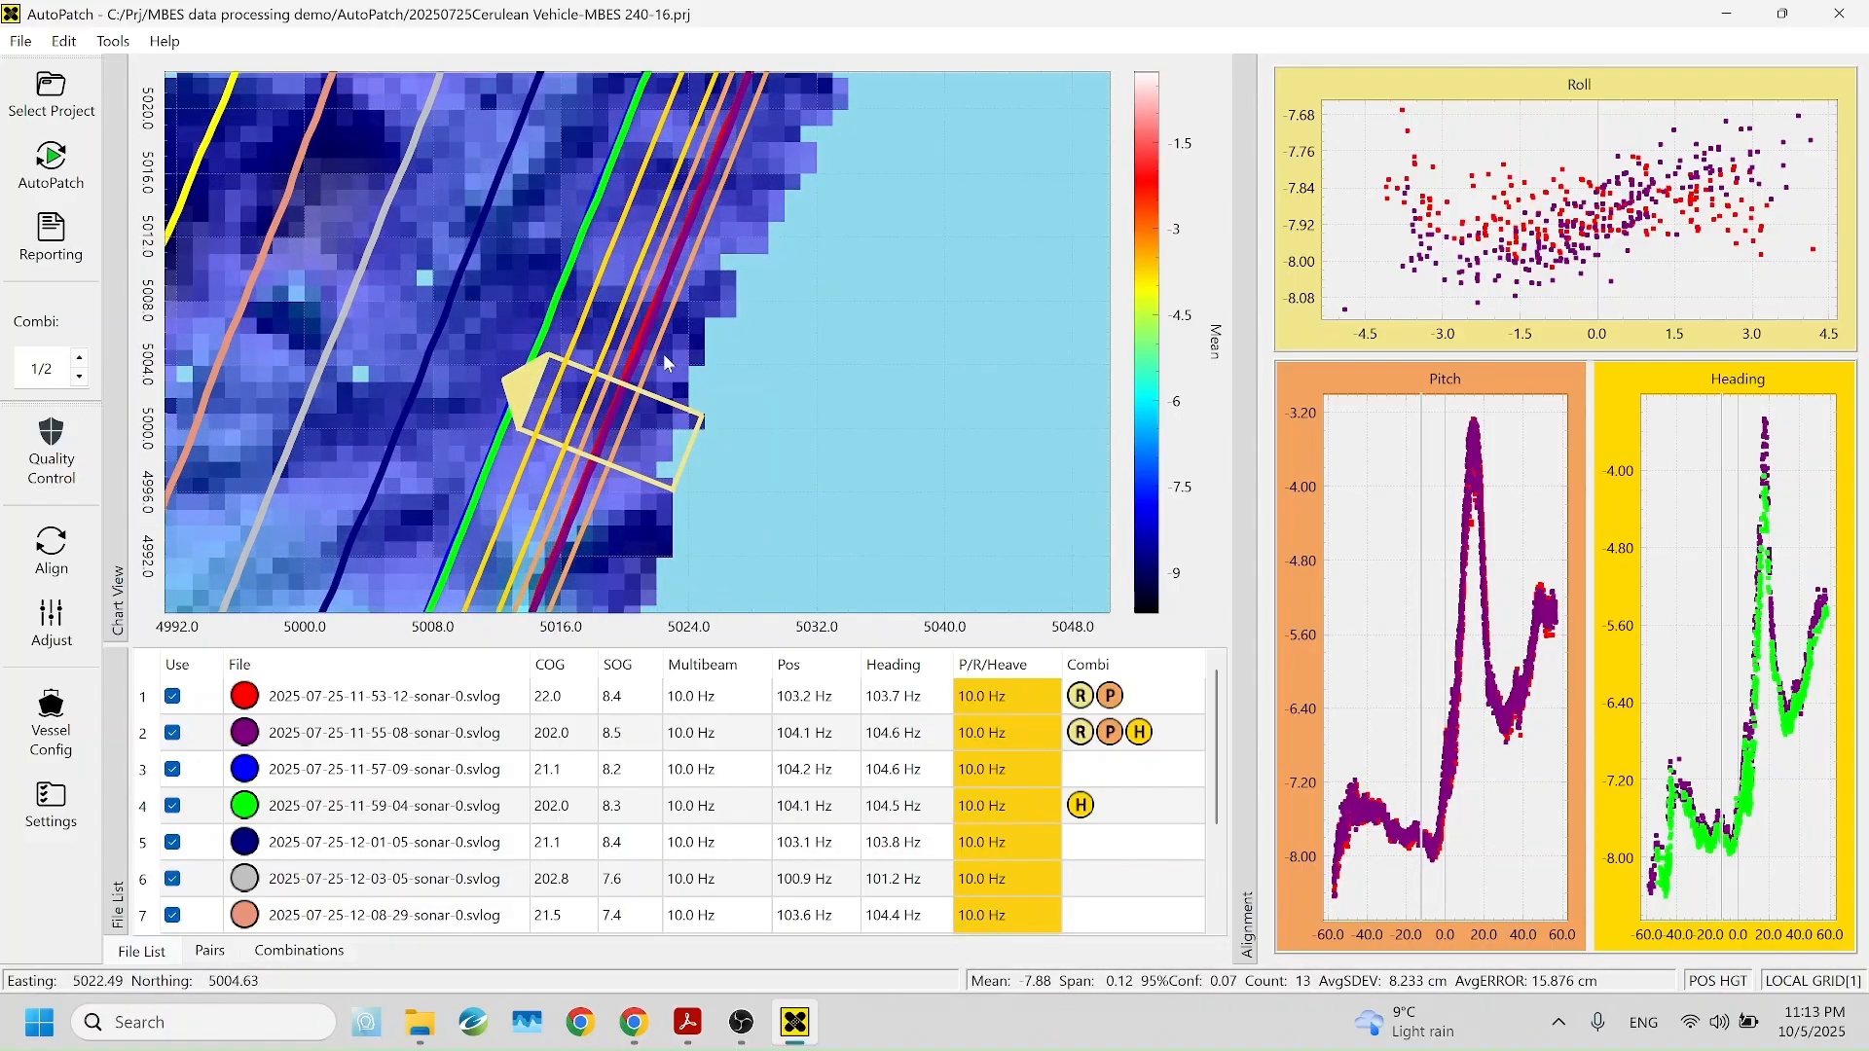
{"action": "left_click_drag", "start_coordinate": [760, 320], "coordinate": [804, 313]}
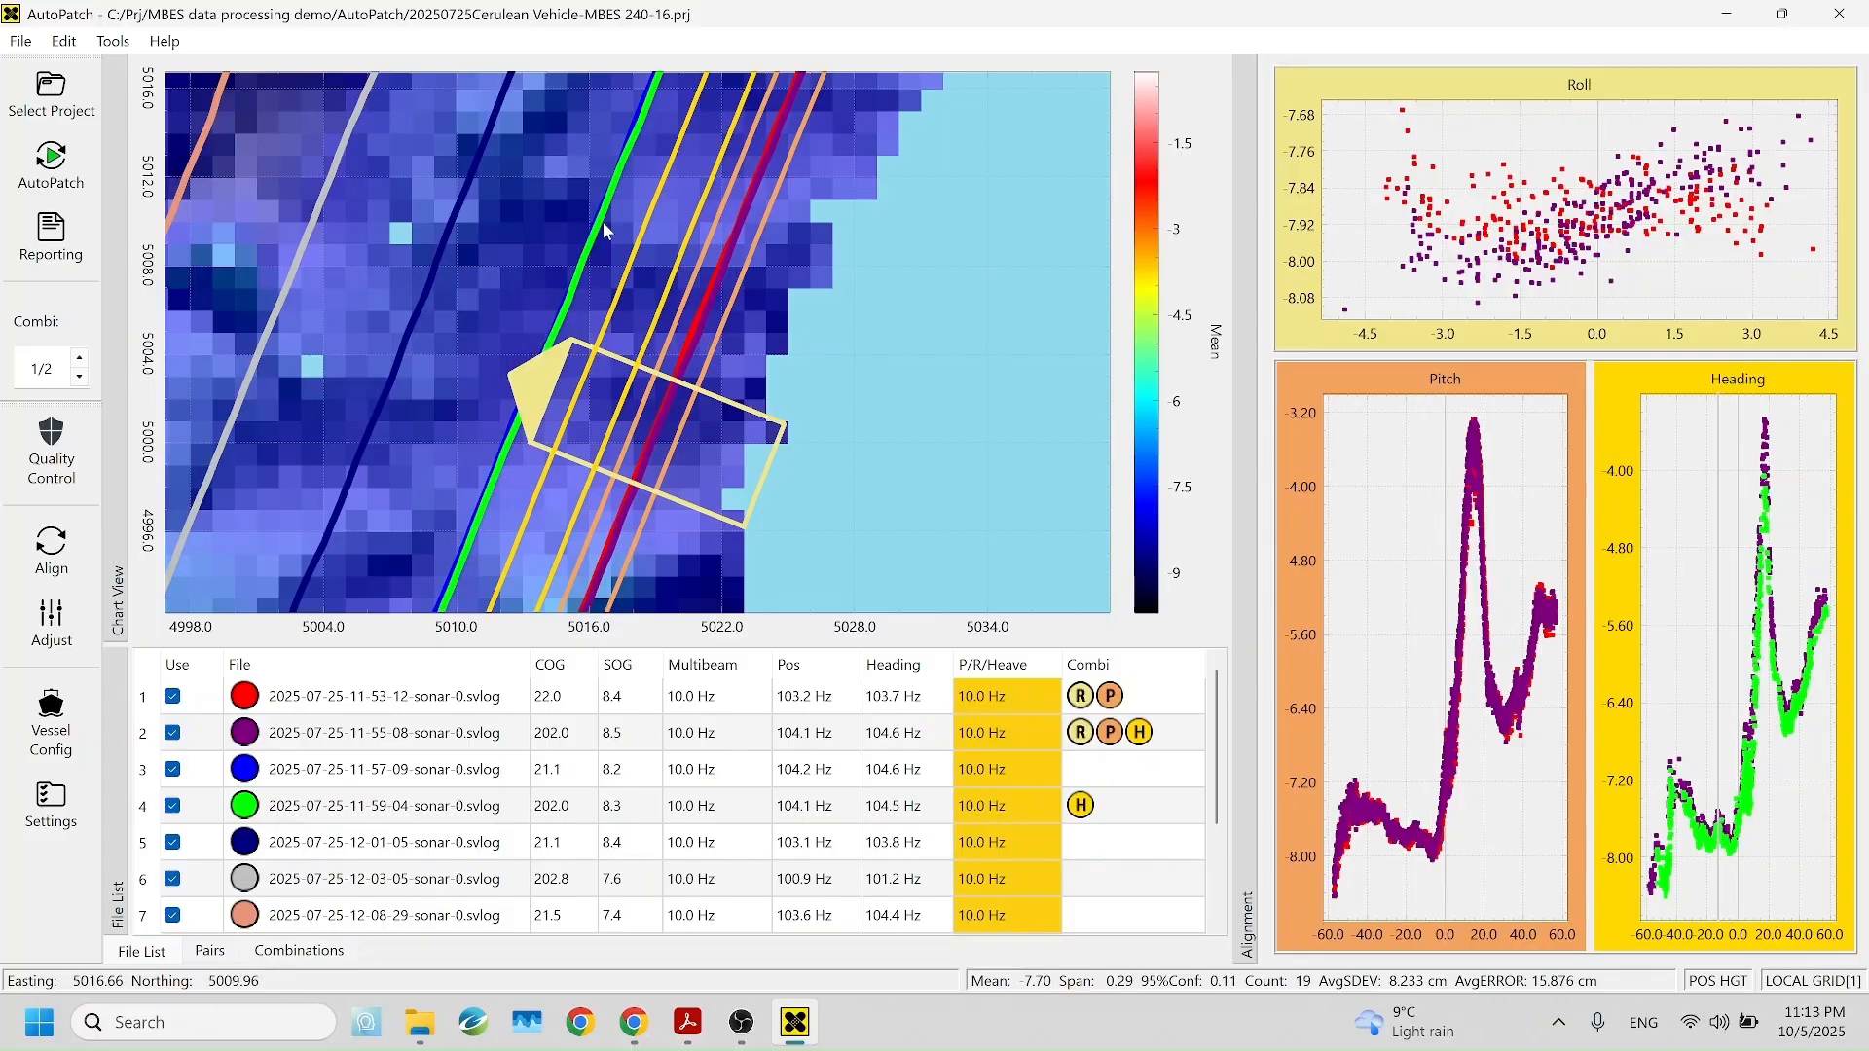
{"action": "scroll", "coordinate": [839, 401], "scroll_direction": "down", "scroll_amount": 1}
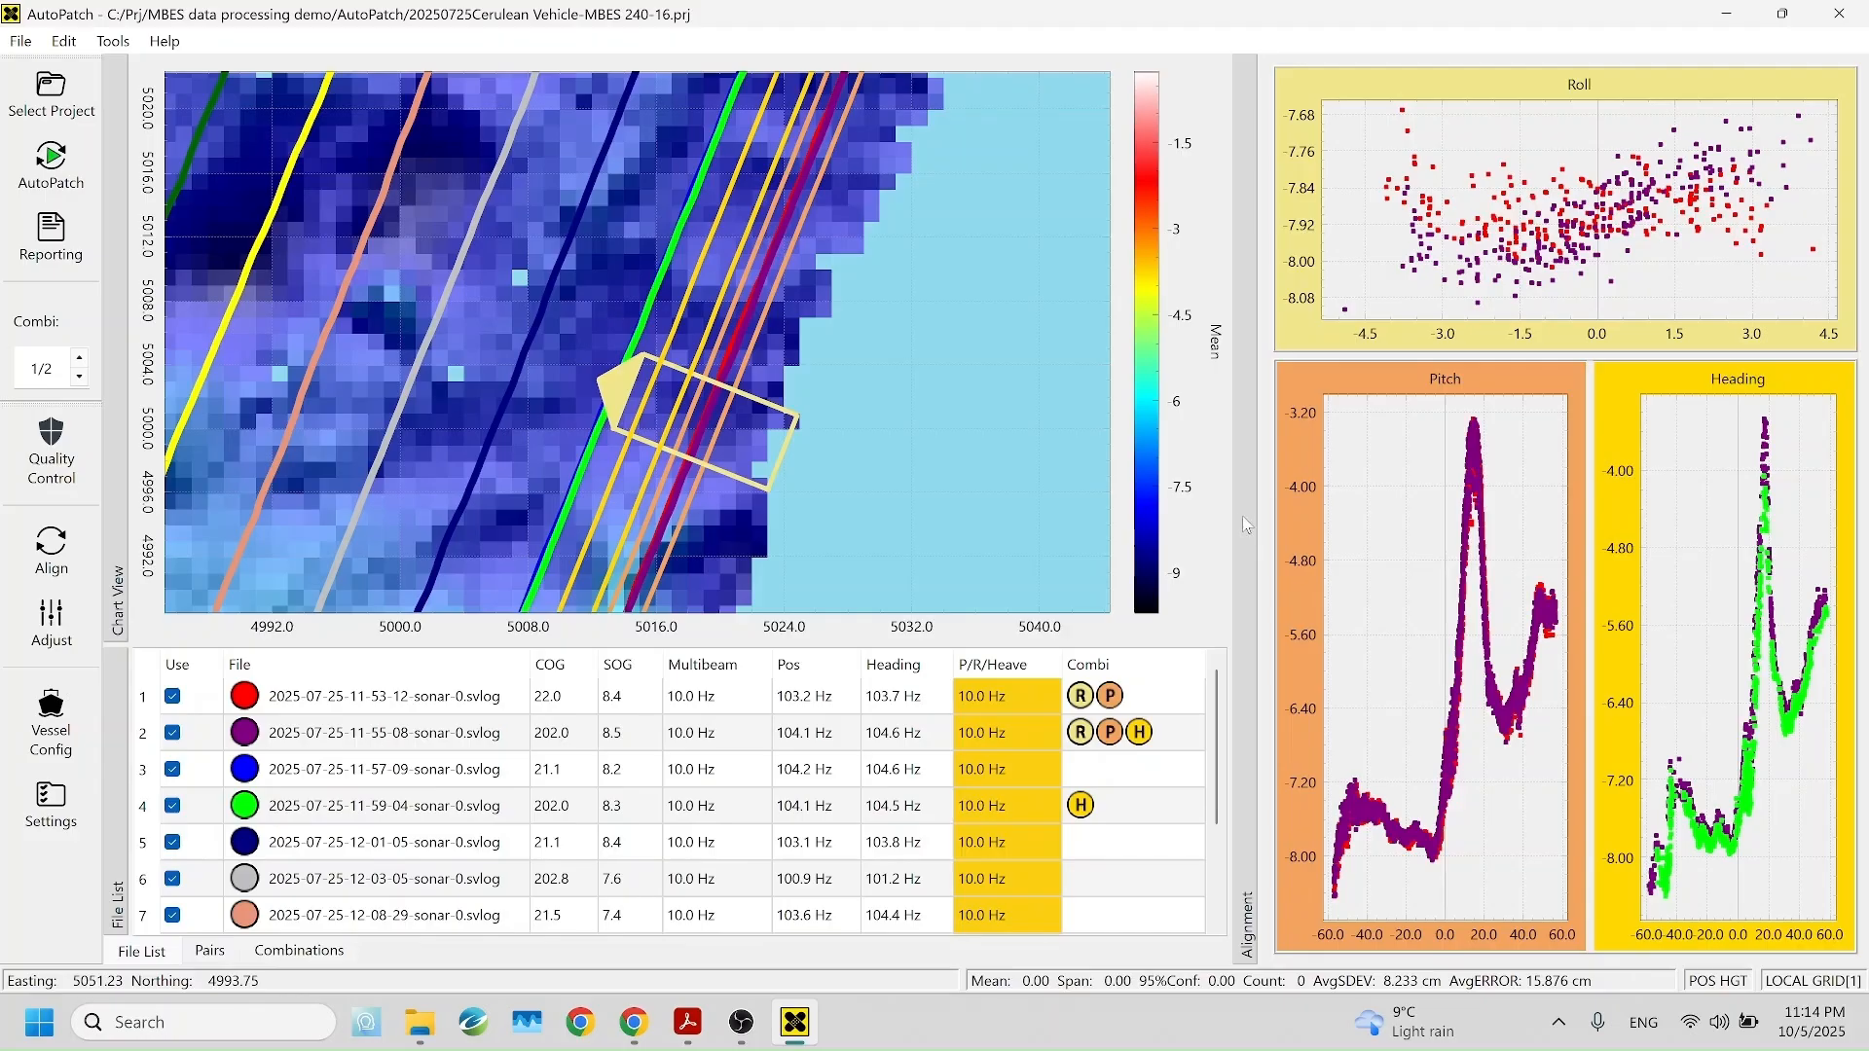
Step: Widen the roll, pitch and heading alignment plots and inspect the matching survey lines along their length on the chart
{"action": "left_click_drag", "start_coordinate": [1228, 519], "coordinate": [1063, 523]}
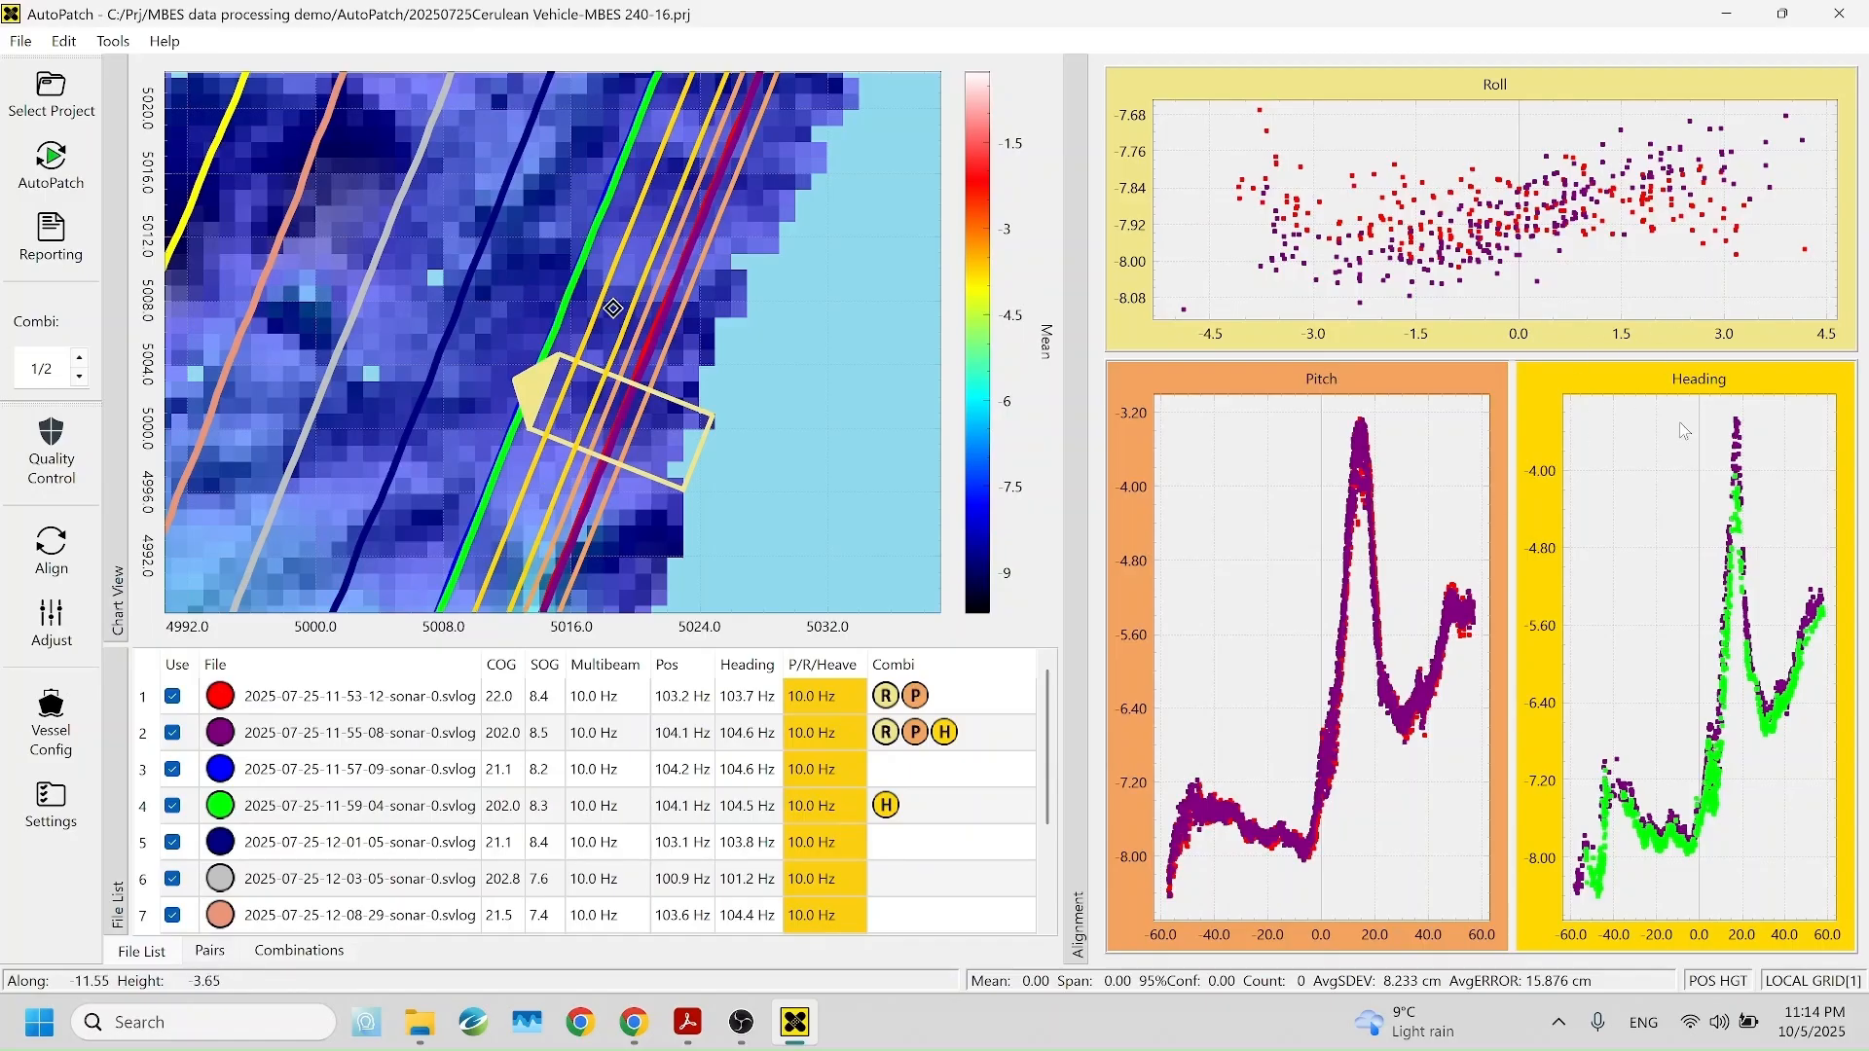
{"action": "scroll", "coordinate": [720, 378], "scroll_direction": "down", "scroll_amount": 2}
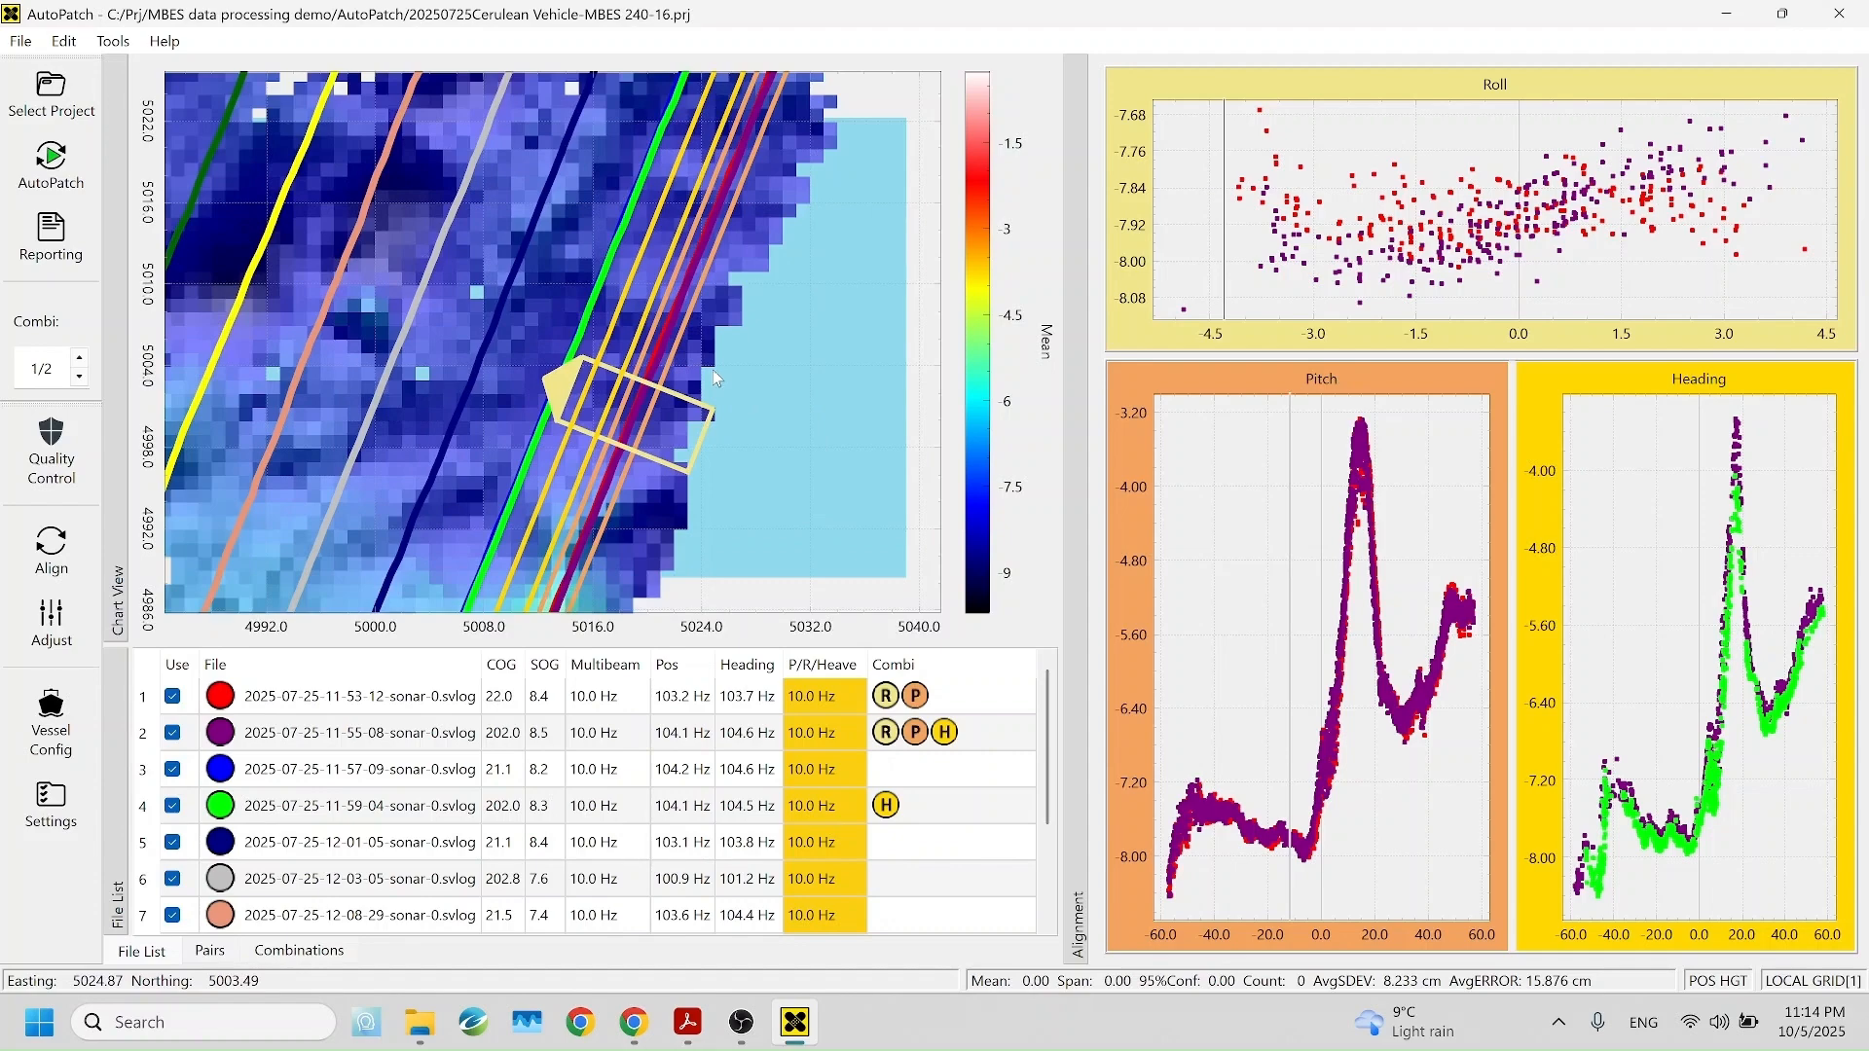
{"action": "scroll", "coordinate": [716, 374], "scroll_direction": "down", "scroll_amount": 4}
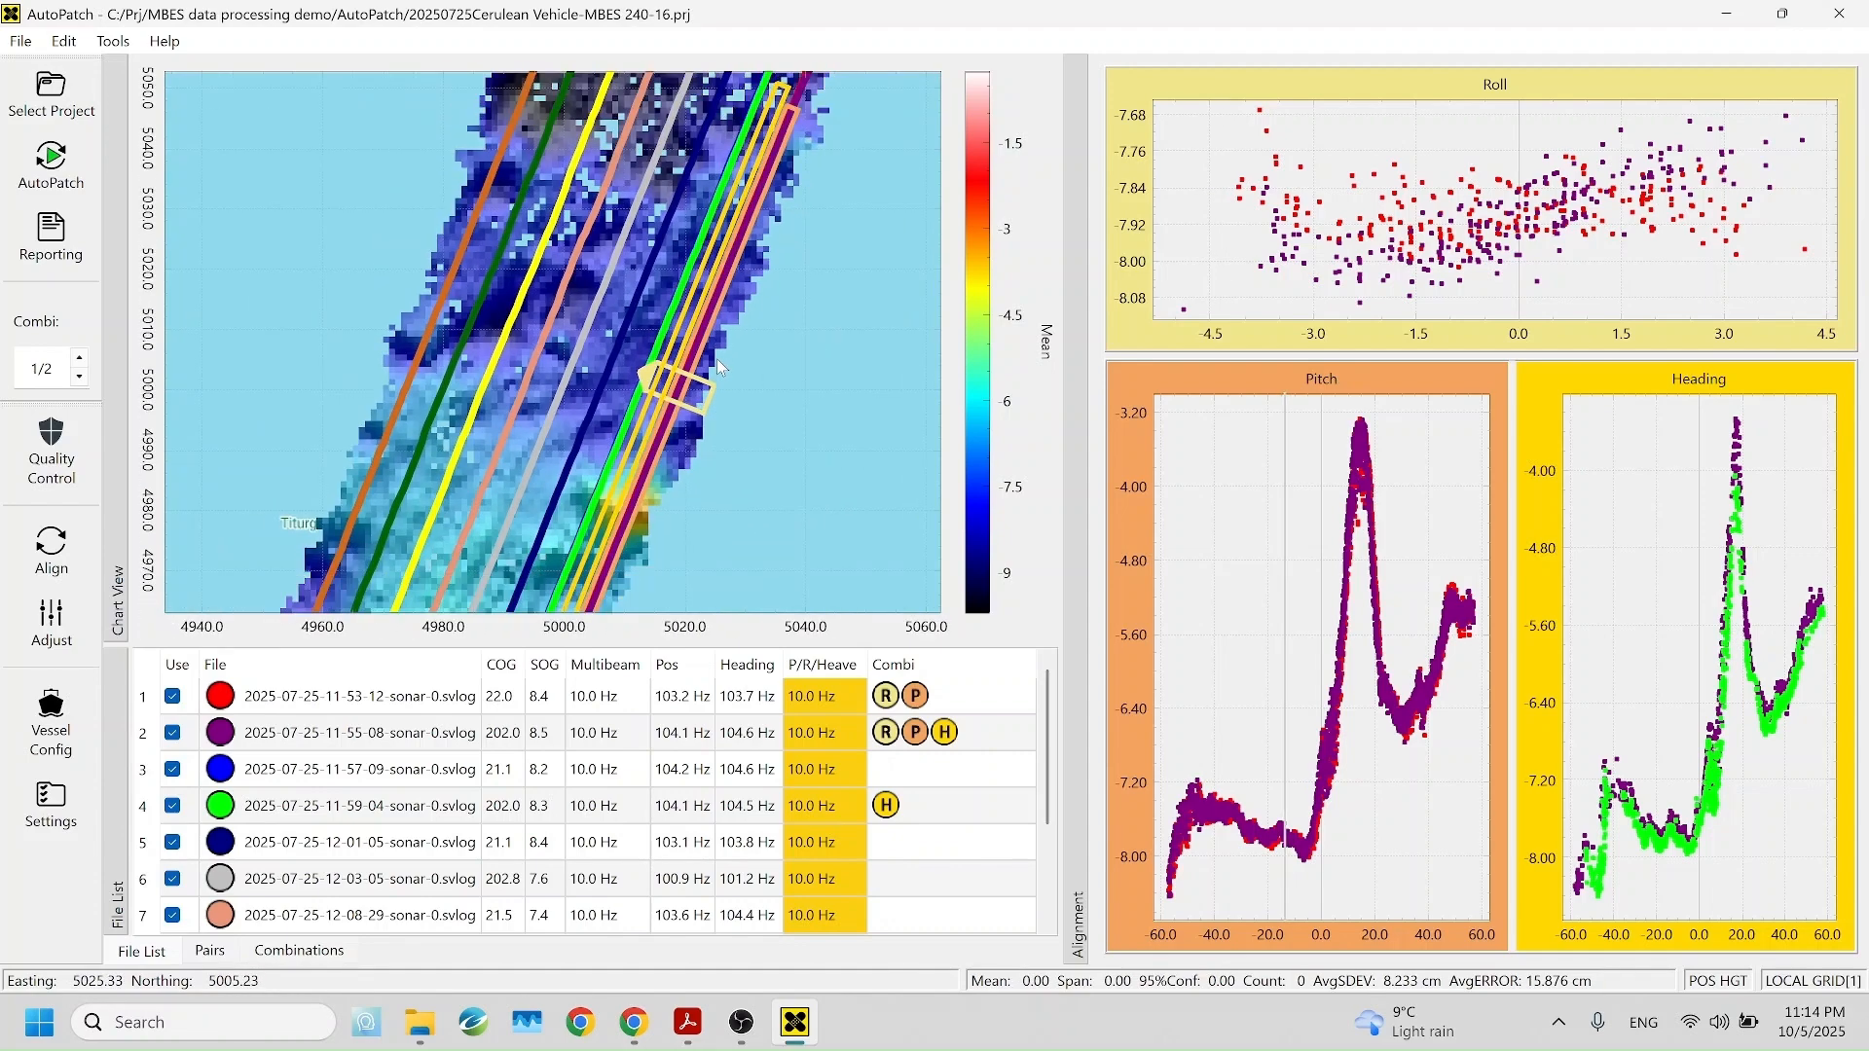
{"action": "left_click_drag", "start_coordinate": [816, 278], "coordinate": [804, 408]}
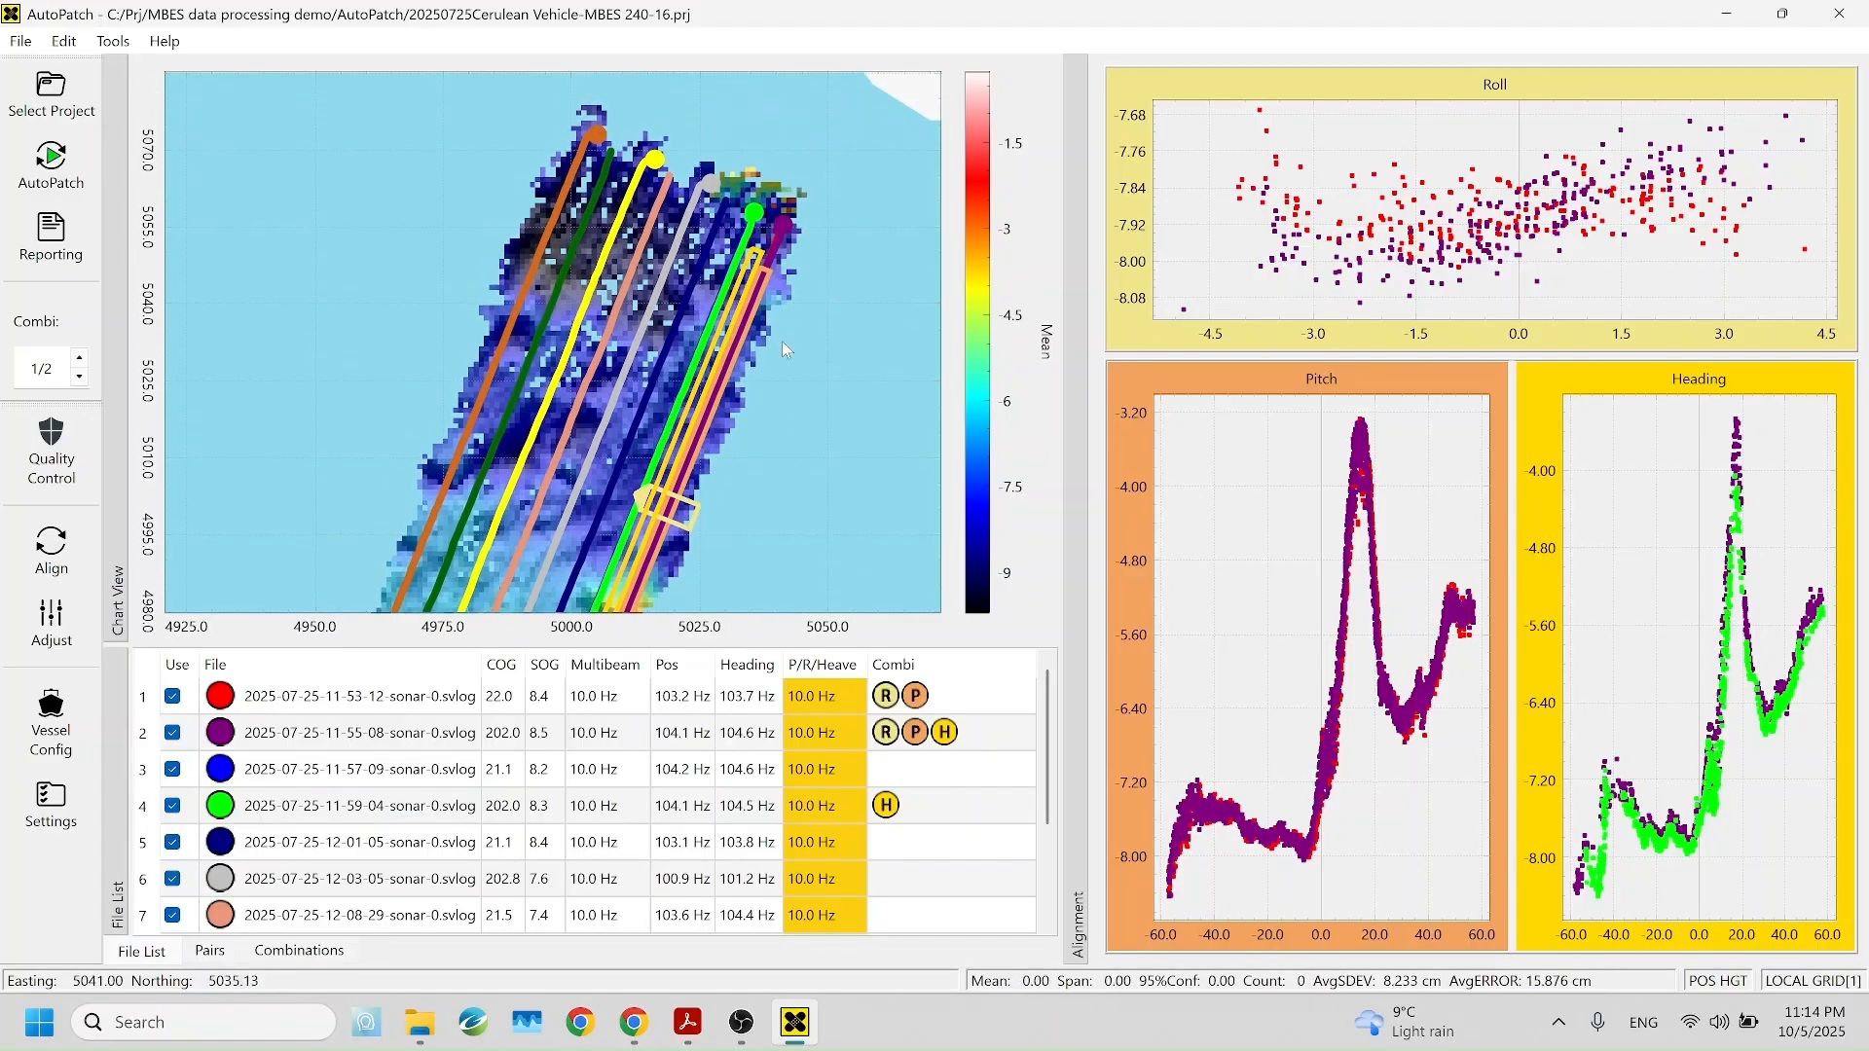
{"action": "left_click_drag", "start_coordinate": [799, 336], "coordinate": [774, 278]}
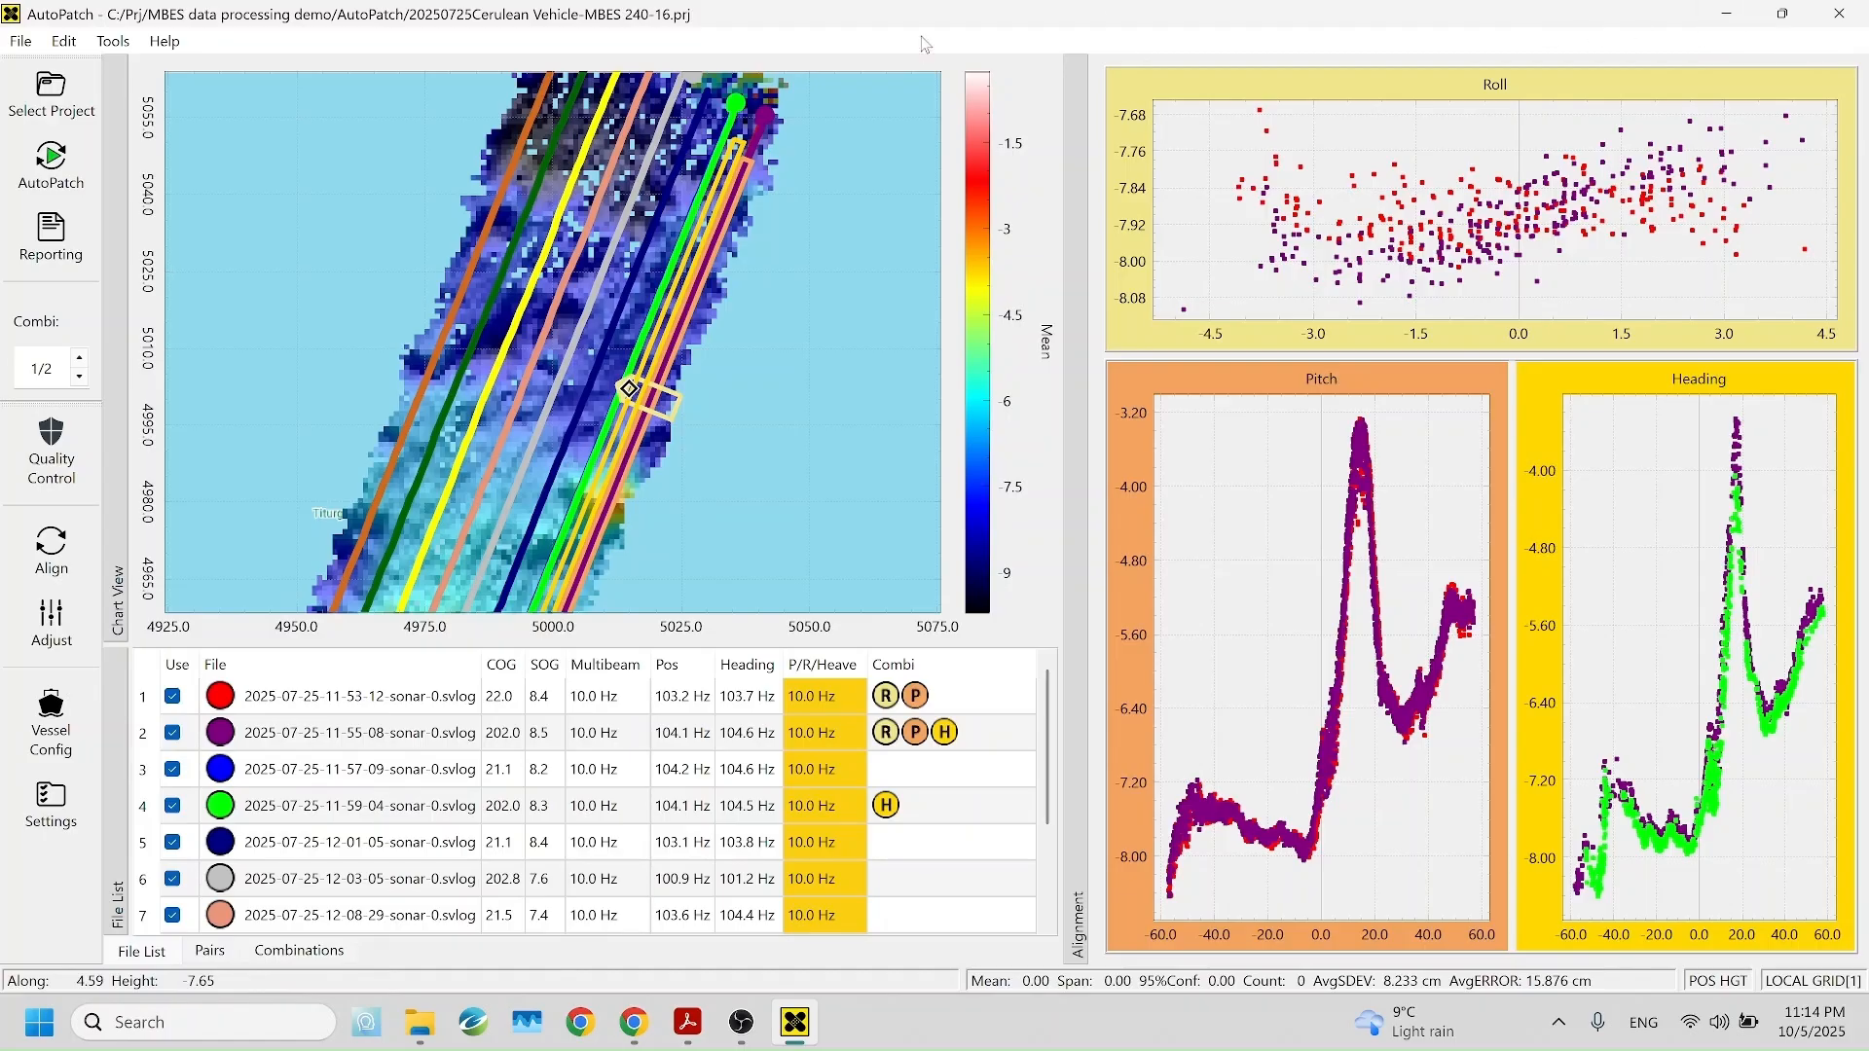
Step: Switch to File Explorer, open 20250725Cerulean Vehicle-MBES 240-16.prj from the AutoPatch folder in Notepad and review its general settings
{"action": "mouse_move", "coordinate": [428, 1032]}
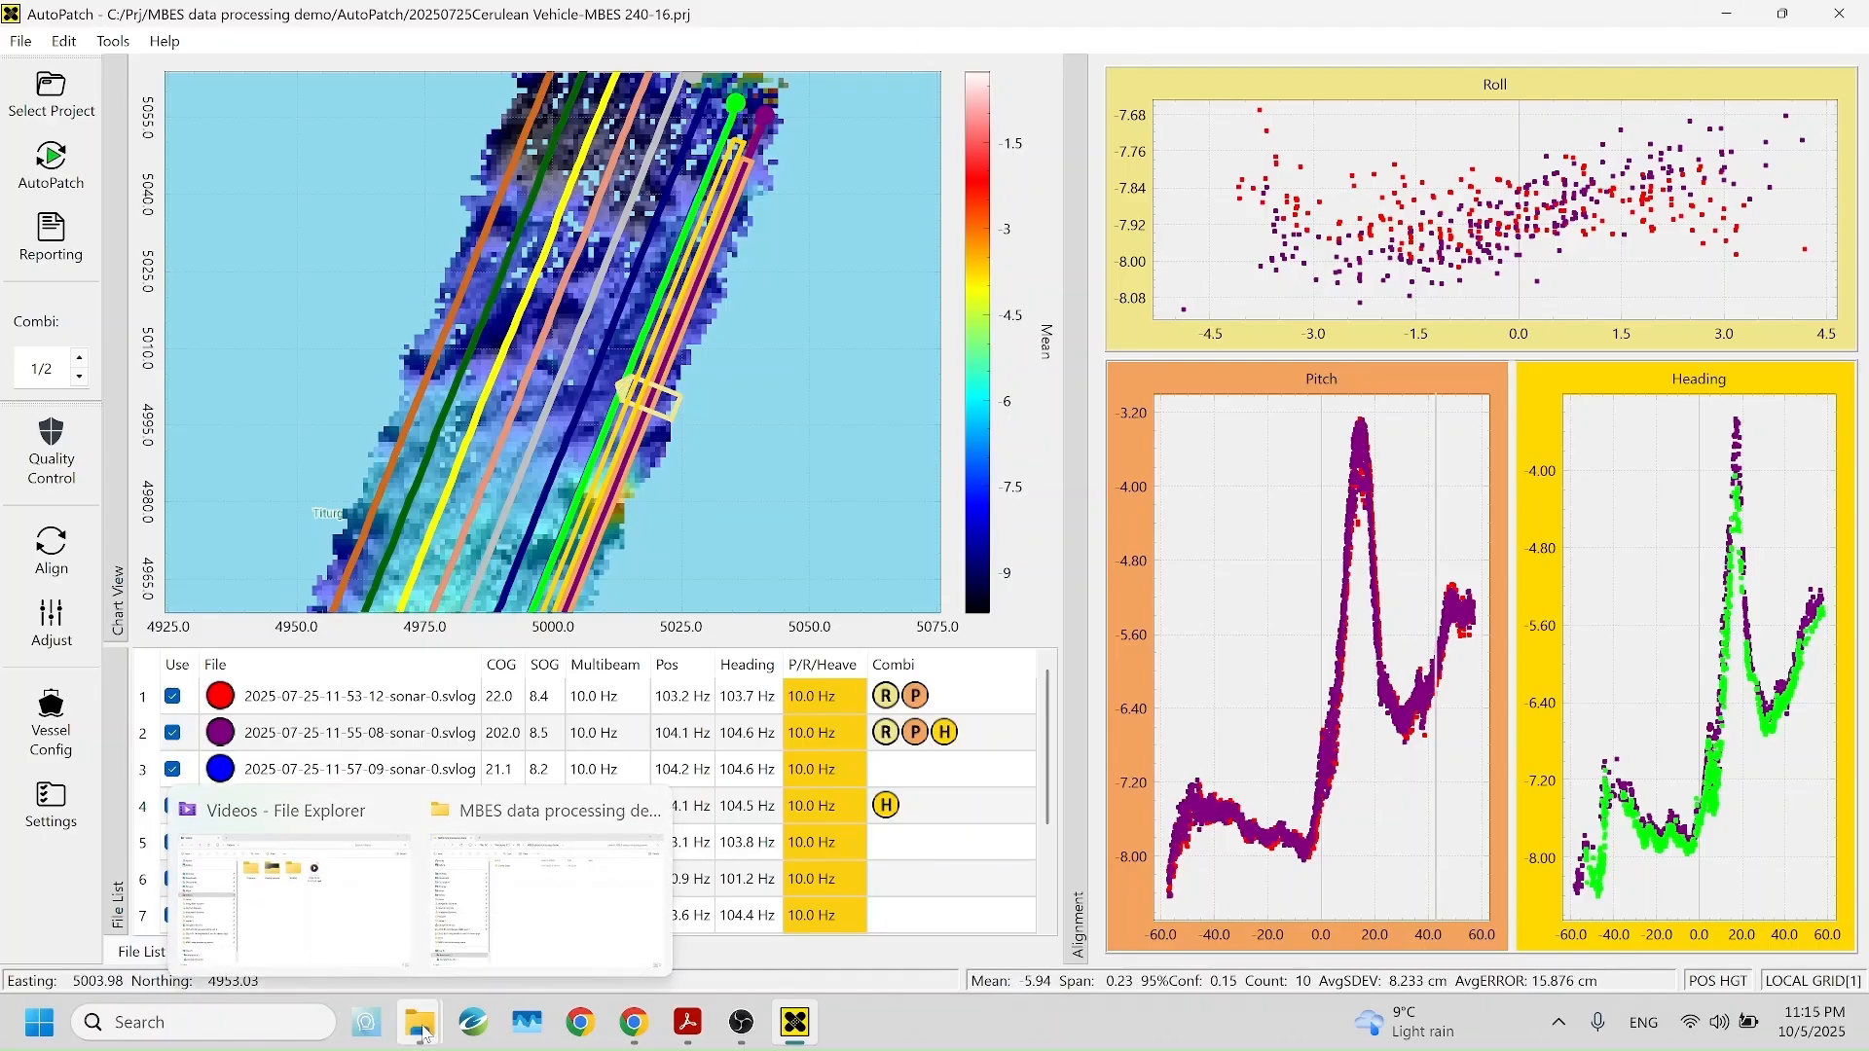
{"action": "left_click", "coordinate": [545, 895]}
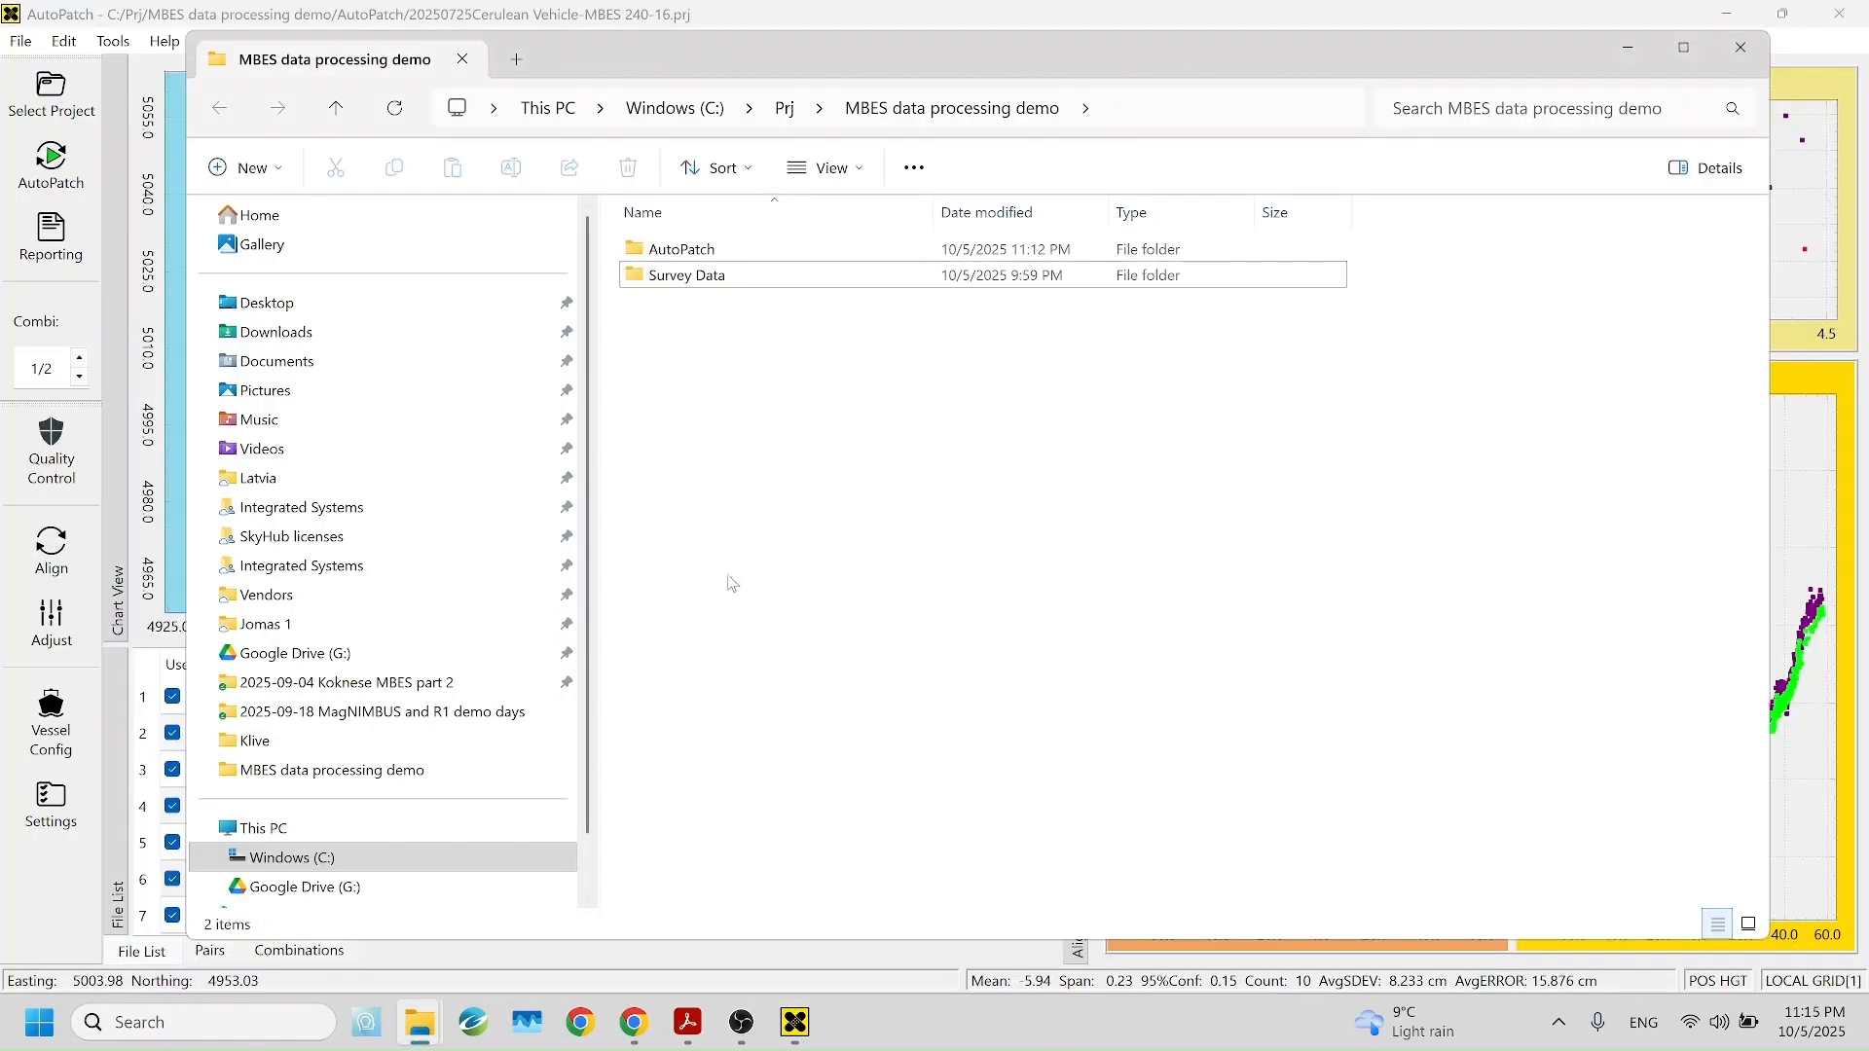
{"action": "double_click", "coordinate": [715, 258]}
{"action": "left_click", "coordinate": [820, 506]}
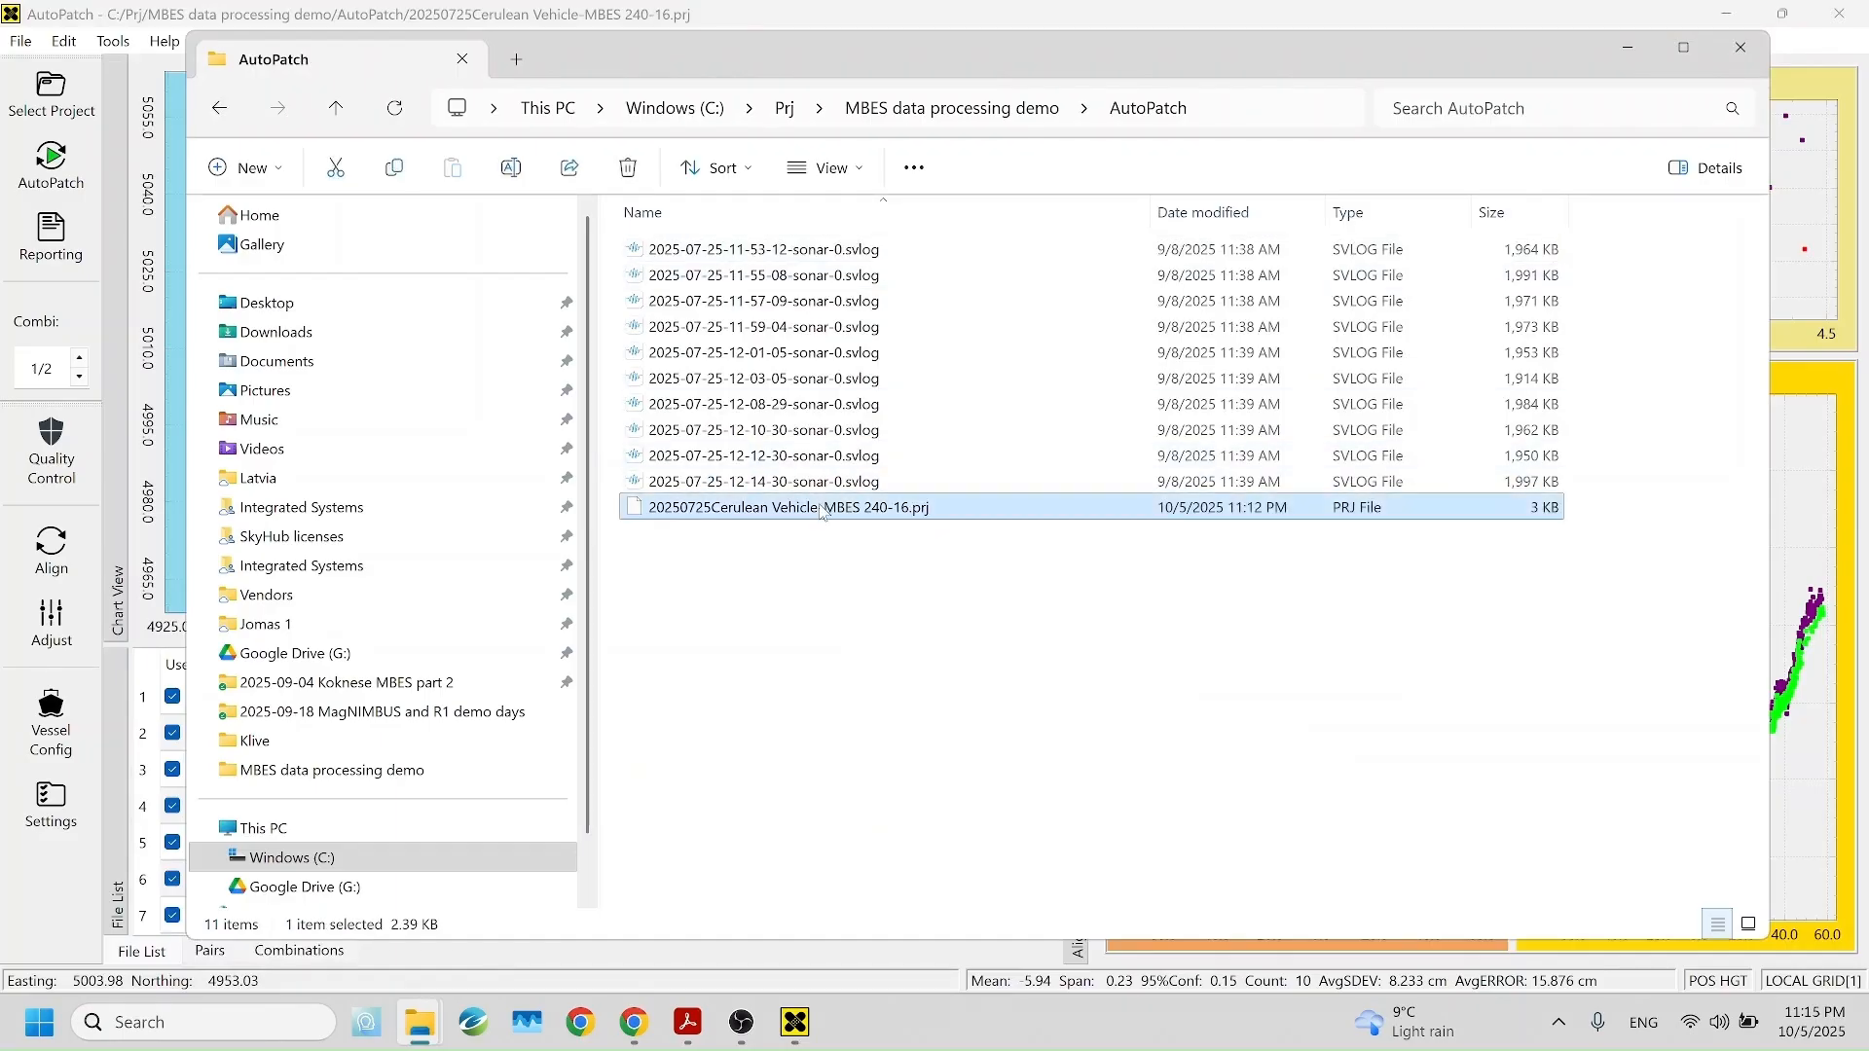
{"action": "right_click", "coordinate": [823, 514]}
{"action": "left_click", "coordinate": [930, 392]}
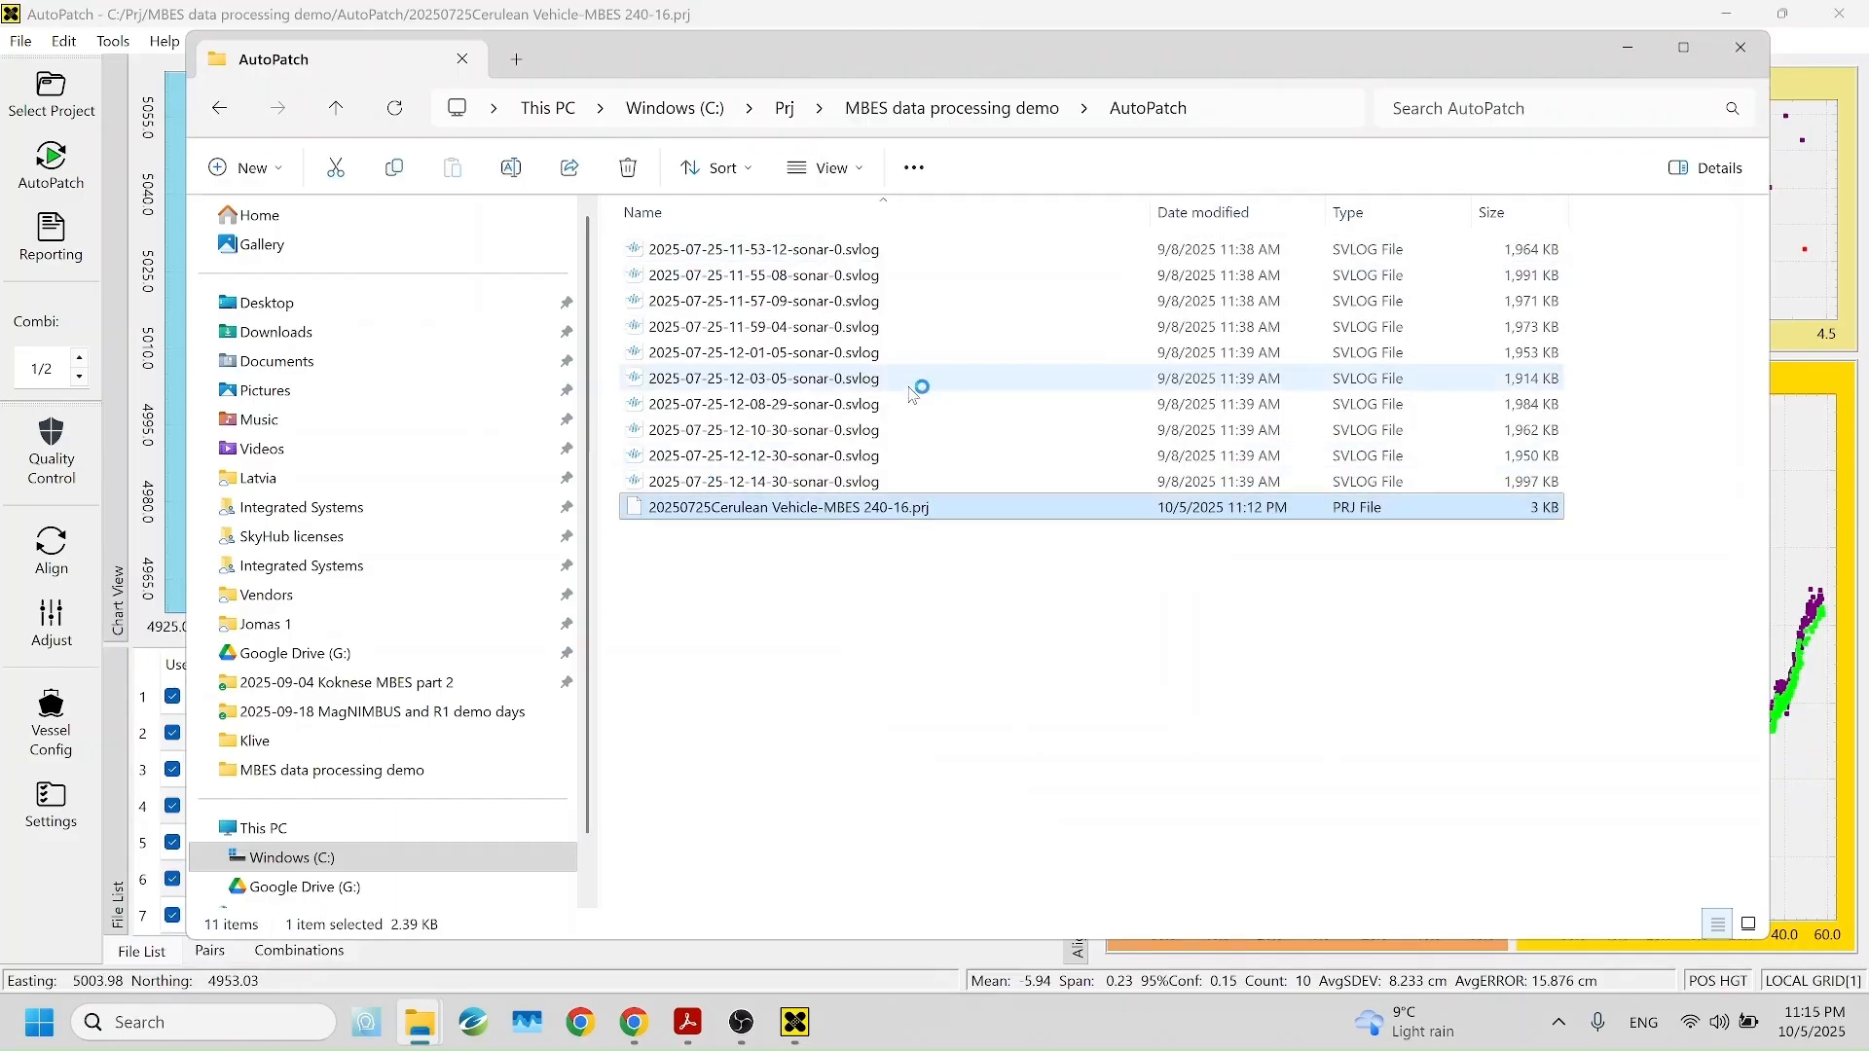
{"action": "scroll", "coordinate": [430, 750], "scroll_direction": "down", "scroll_amount": 1}
{"action": "scroll", "coordinate": [413, 595], "scroll_direction": "down", "scroll_amount": 2}
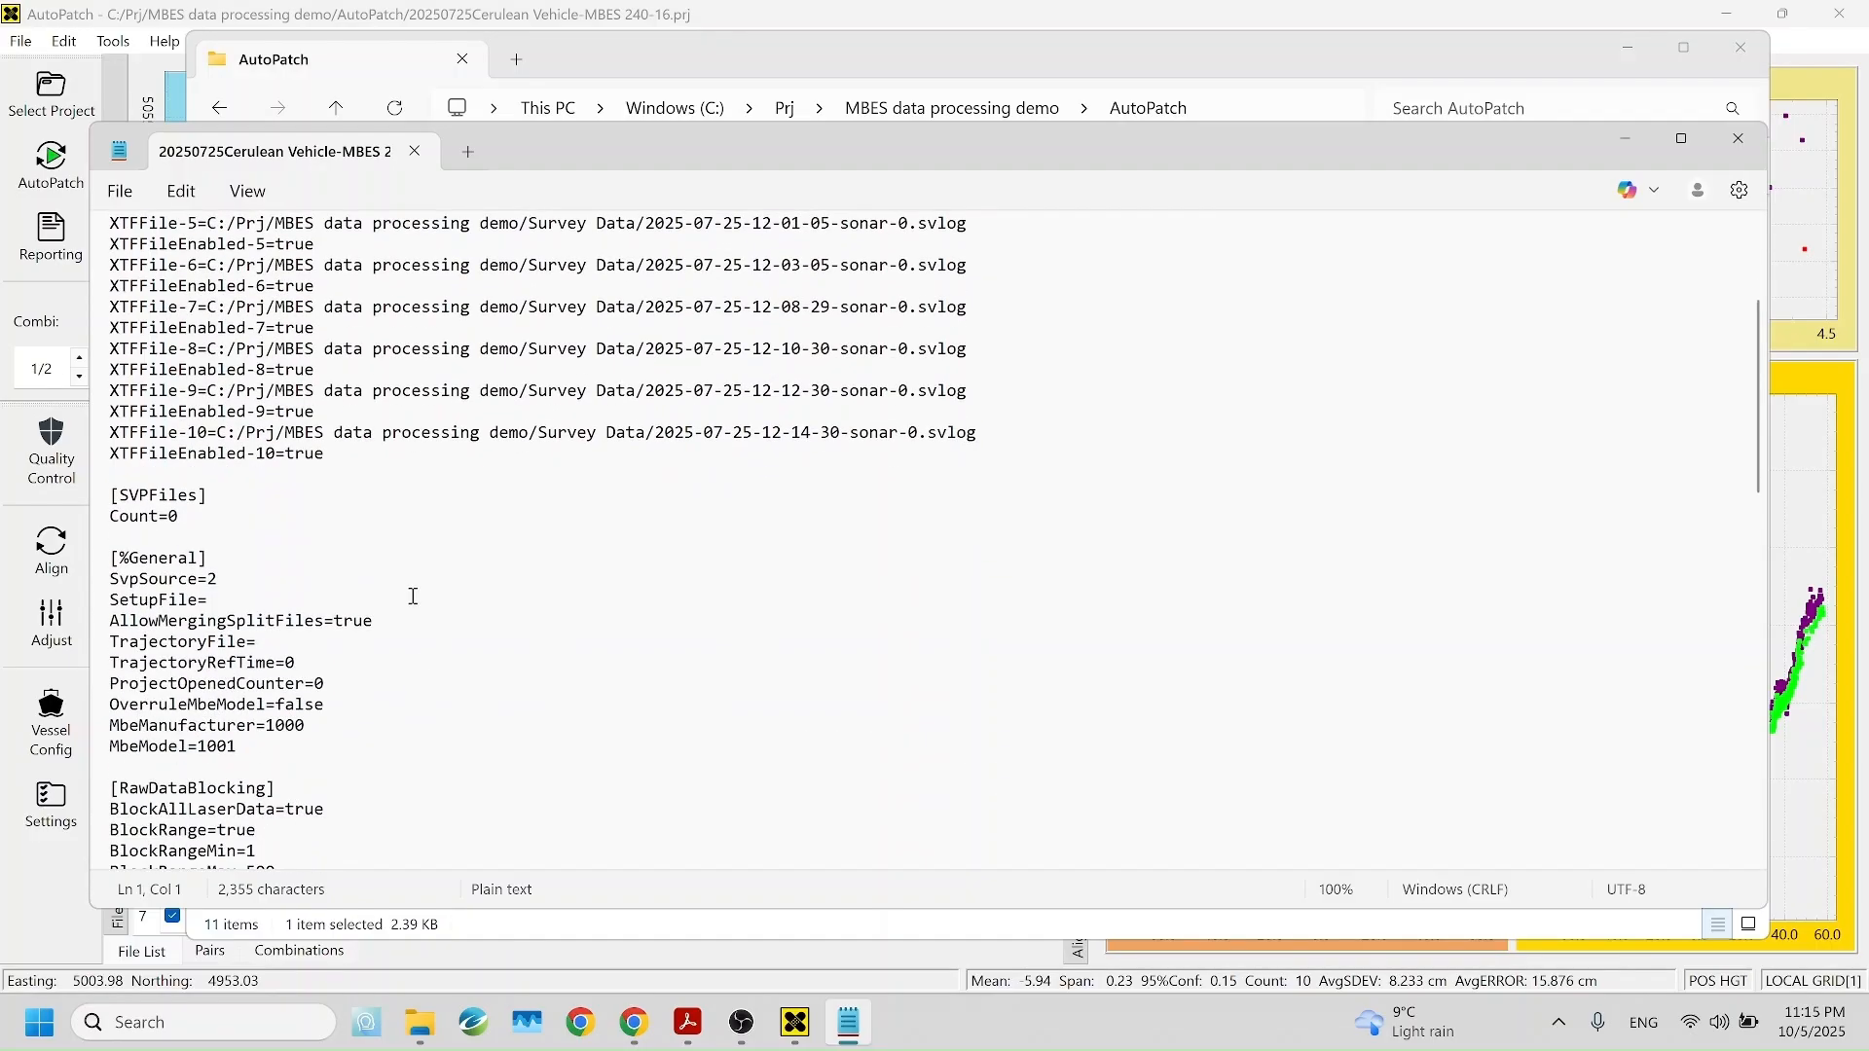
Step: Check the AllowMergingSplitFiles setting in the project file, then close the file and switch back to AutoPatch
{"action": "left_click_drag", "start_coordinate": [399, 613], "coordinate": [107, 621]}
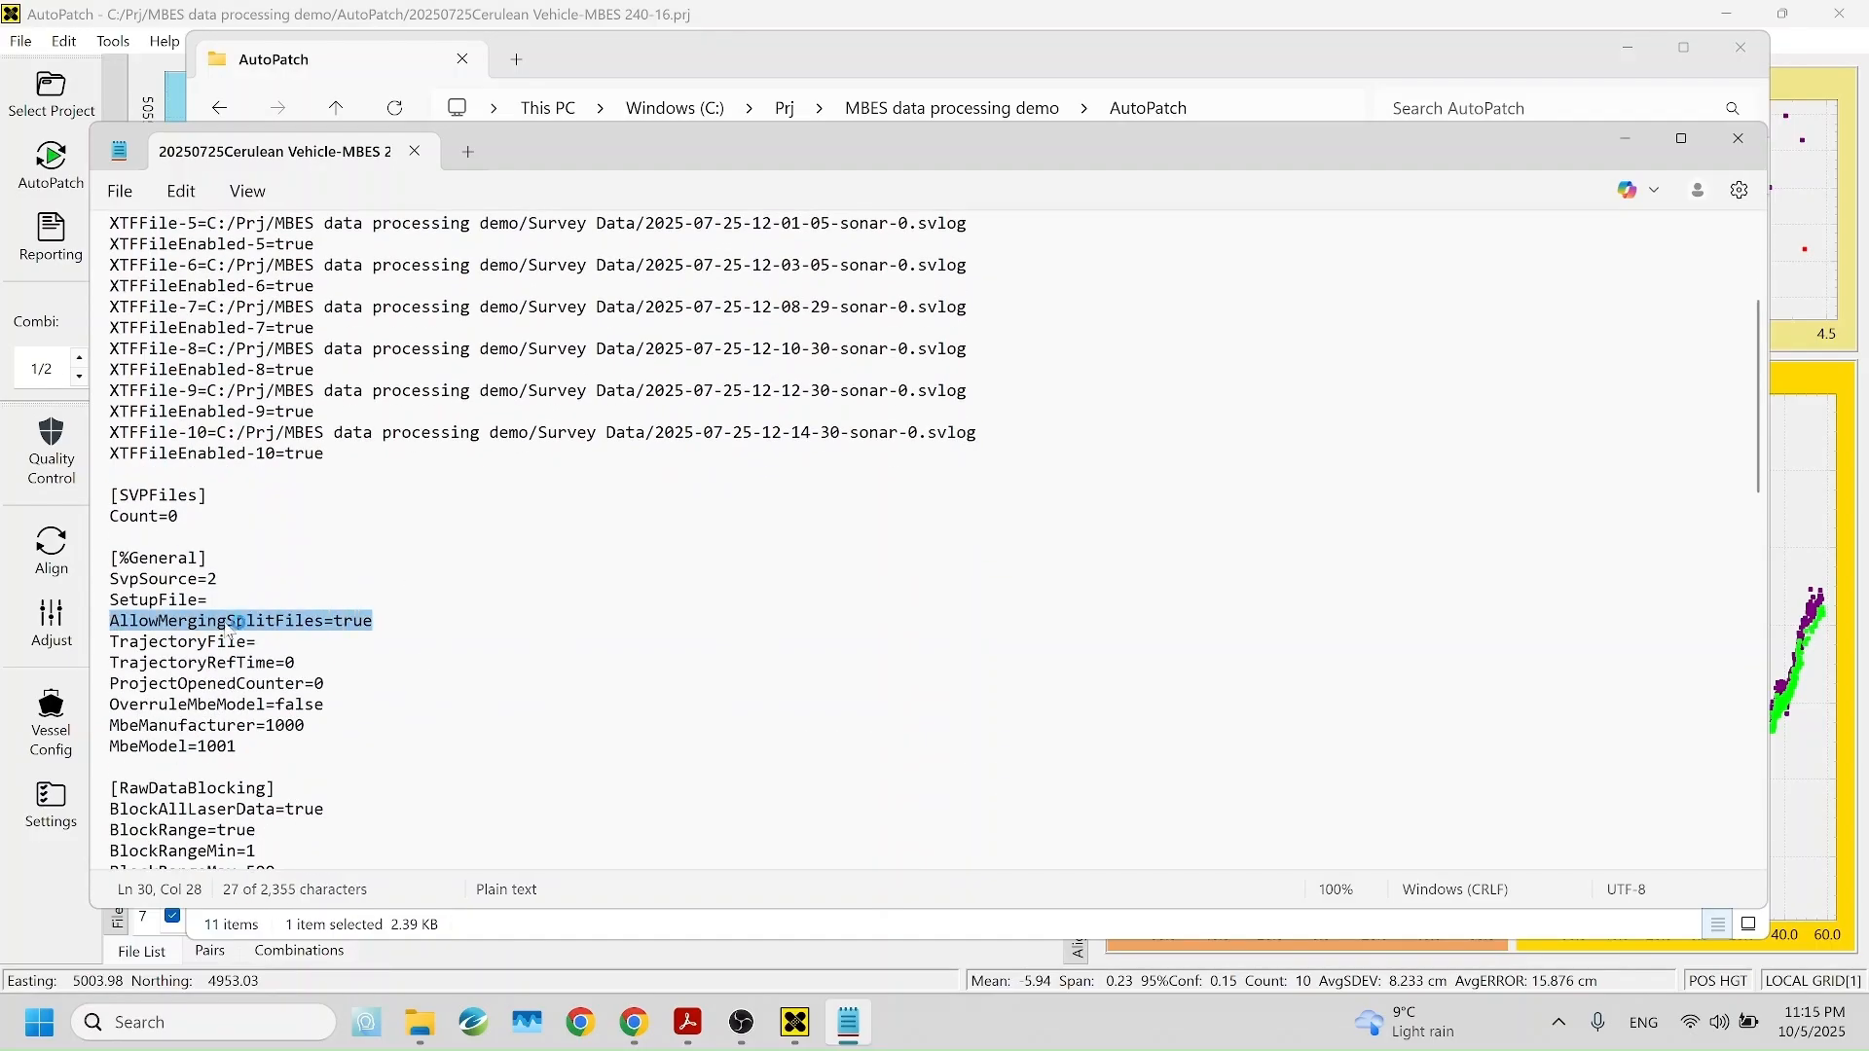
{"action": "double_click", "coordinate": [347, 620]}
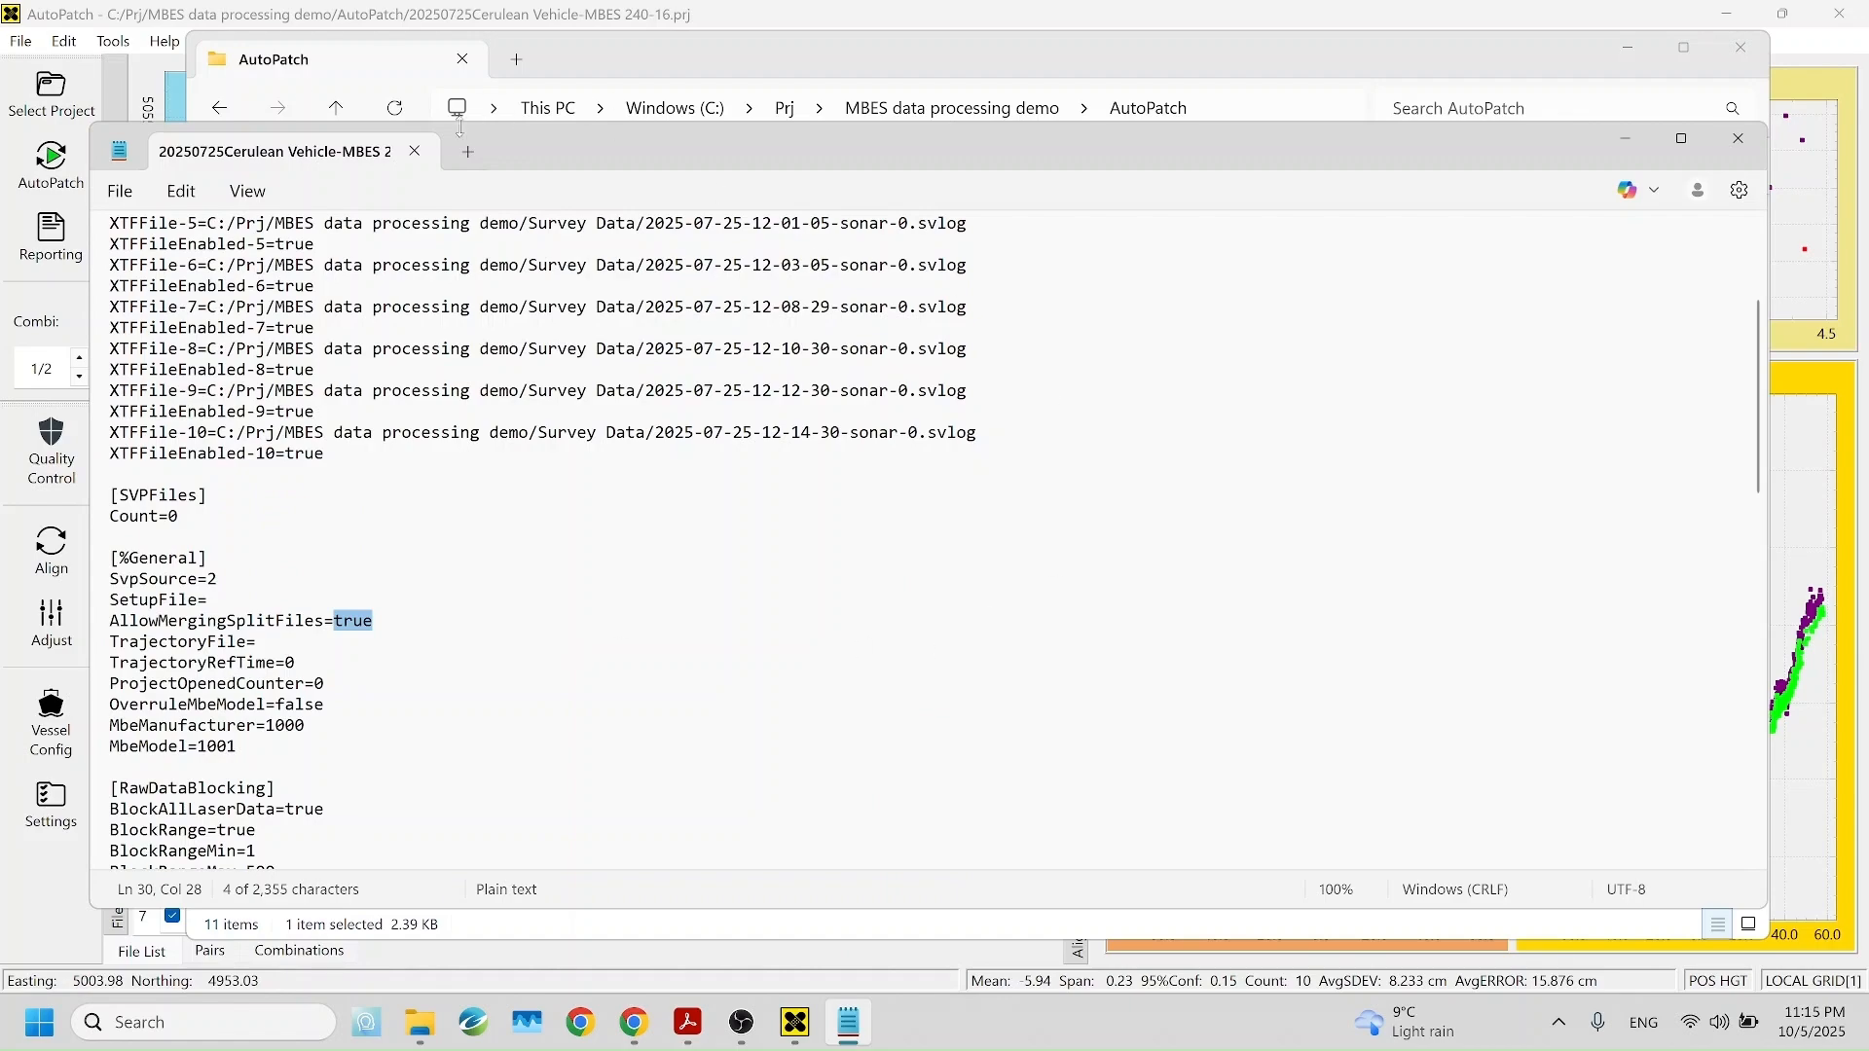
{"action": "left_click", "coordinate": [418, 151]}
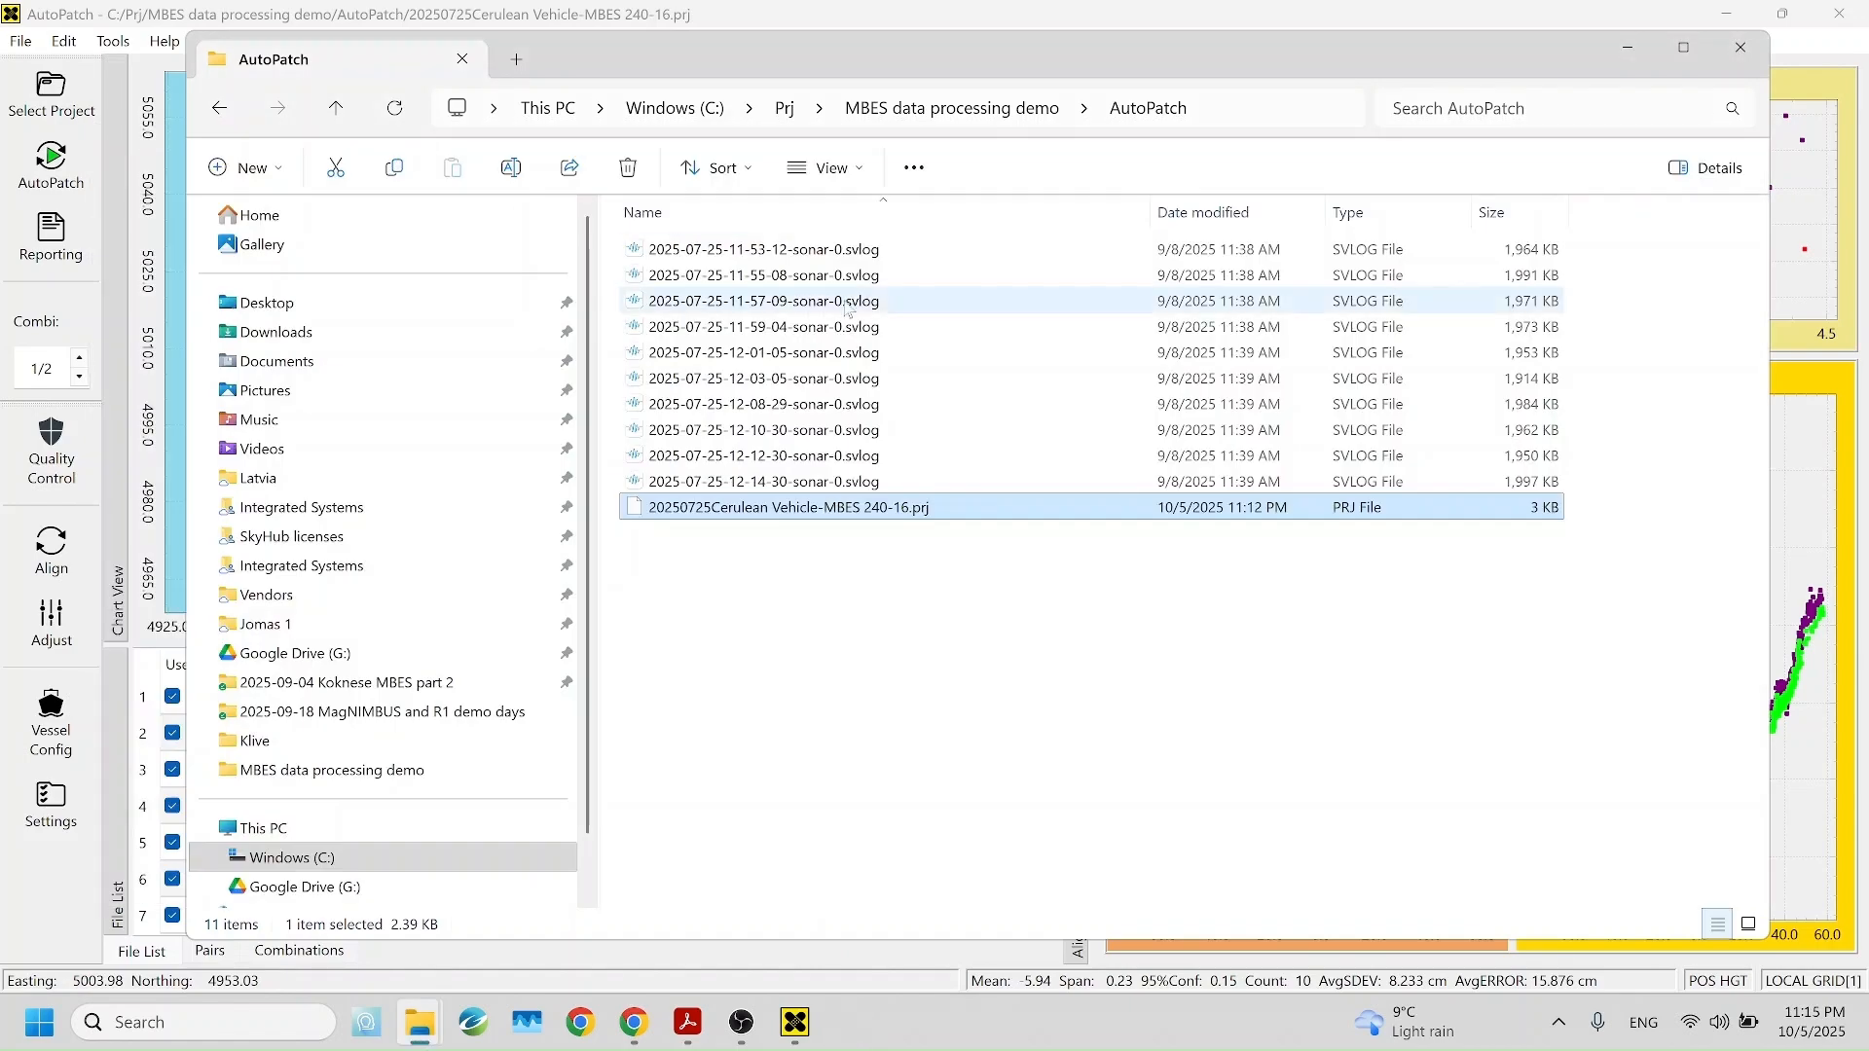
{"action": "left_click", "coordinate": [595, 8]}
{"action": "scroll", "coordinate": [803, 413], "scroll_direction": "down", "scroll_amount": 3}
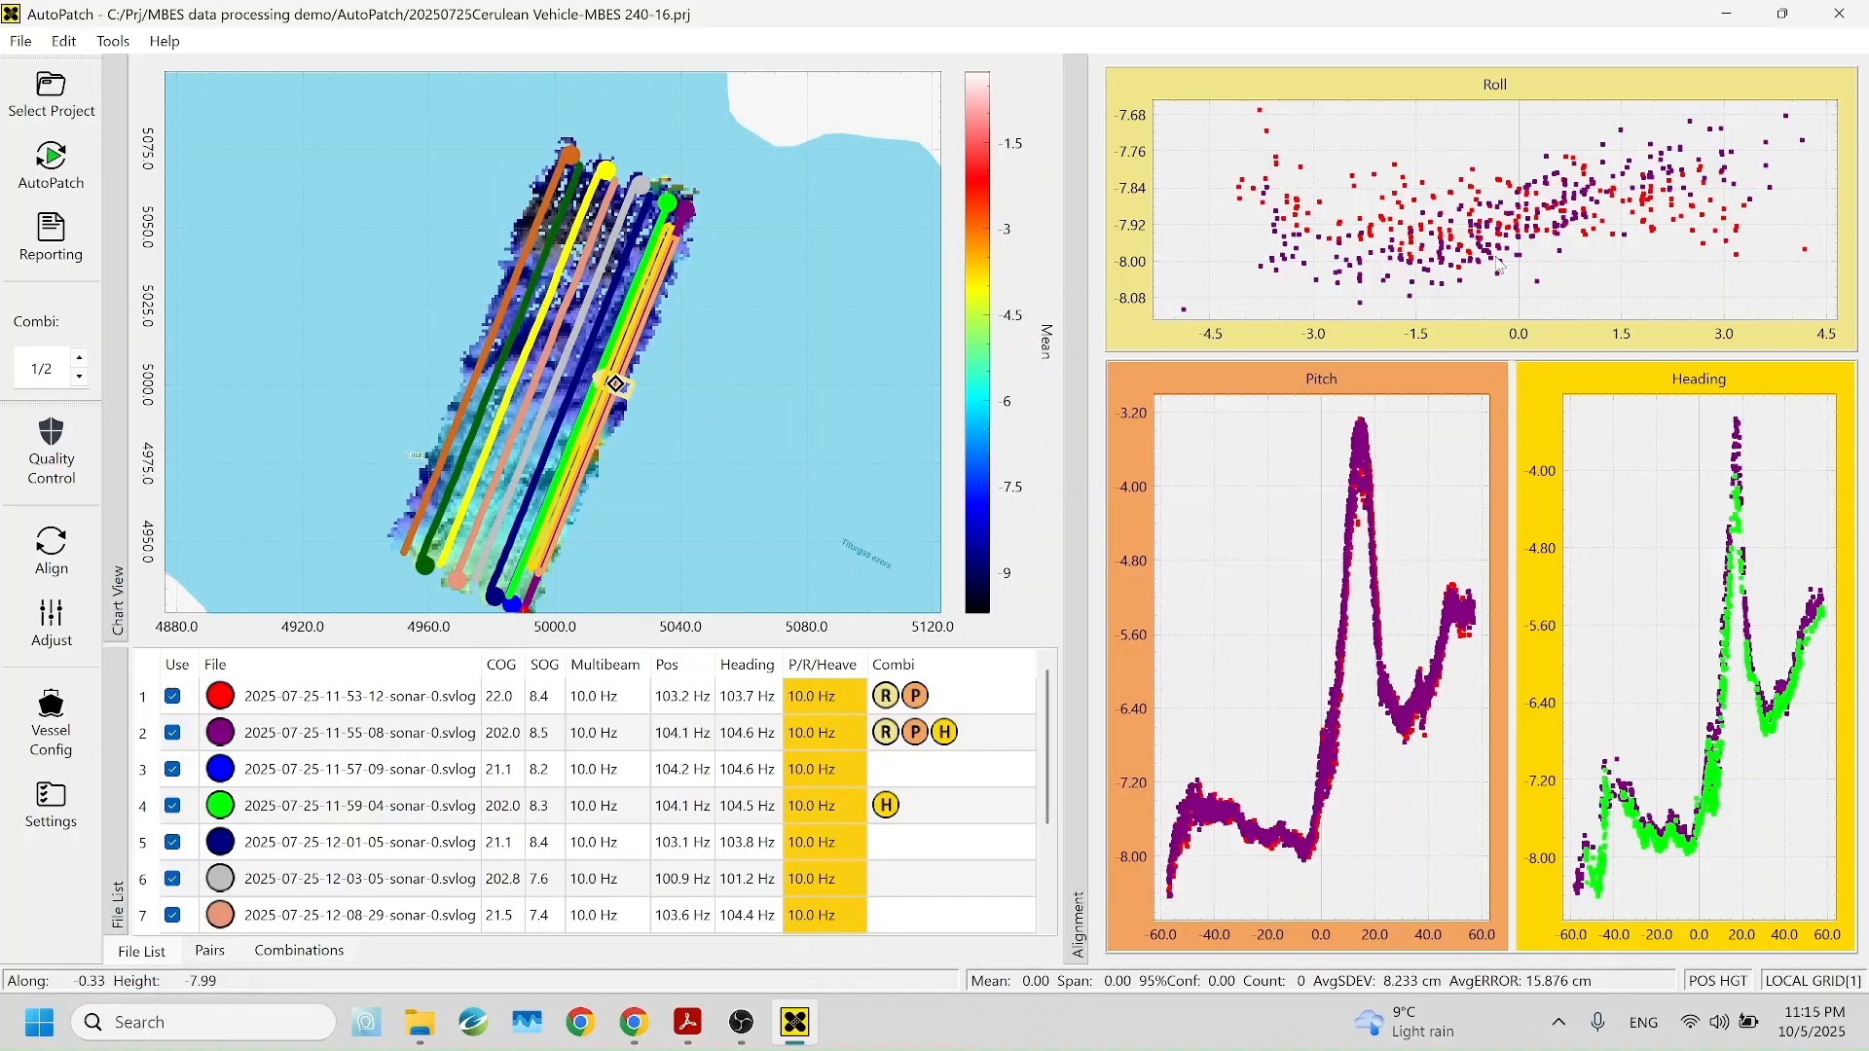
Step: Run the automatic transducer alignment calibration and apply the average result as the roll, pitch and heading mounting angles
{"action": "left_click", "coordinate": [46, 160]}
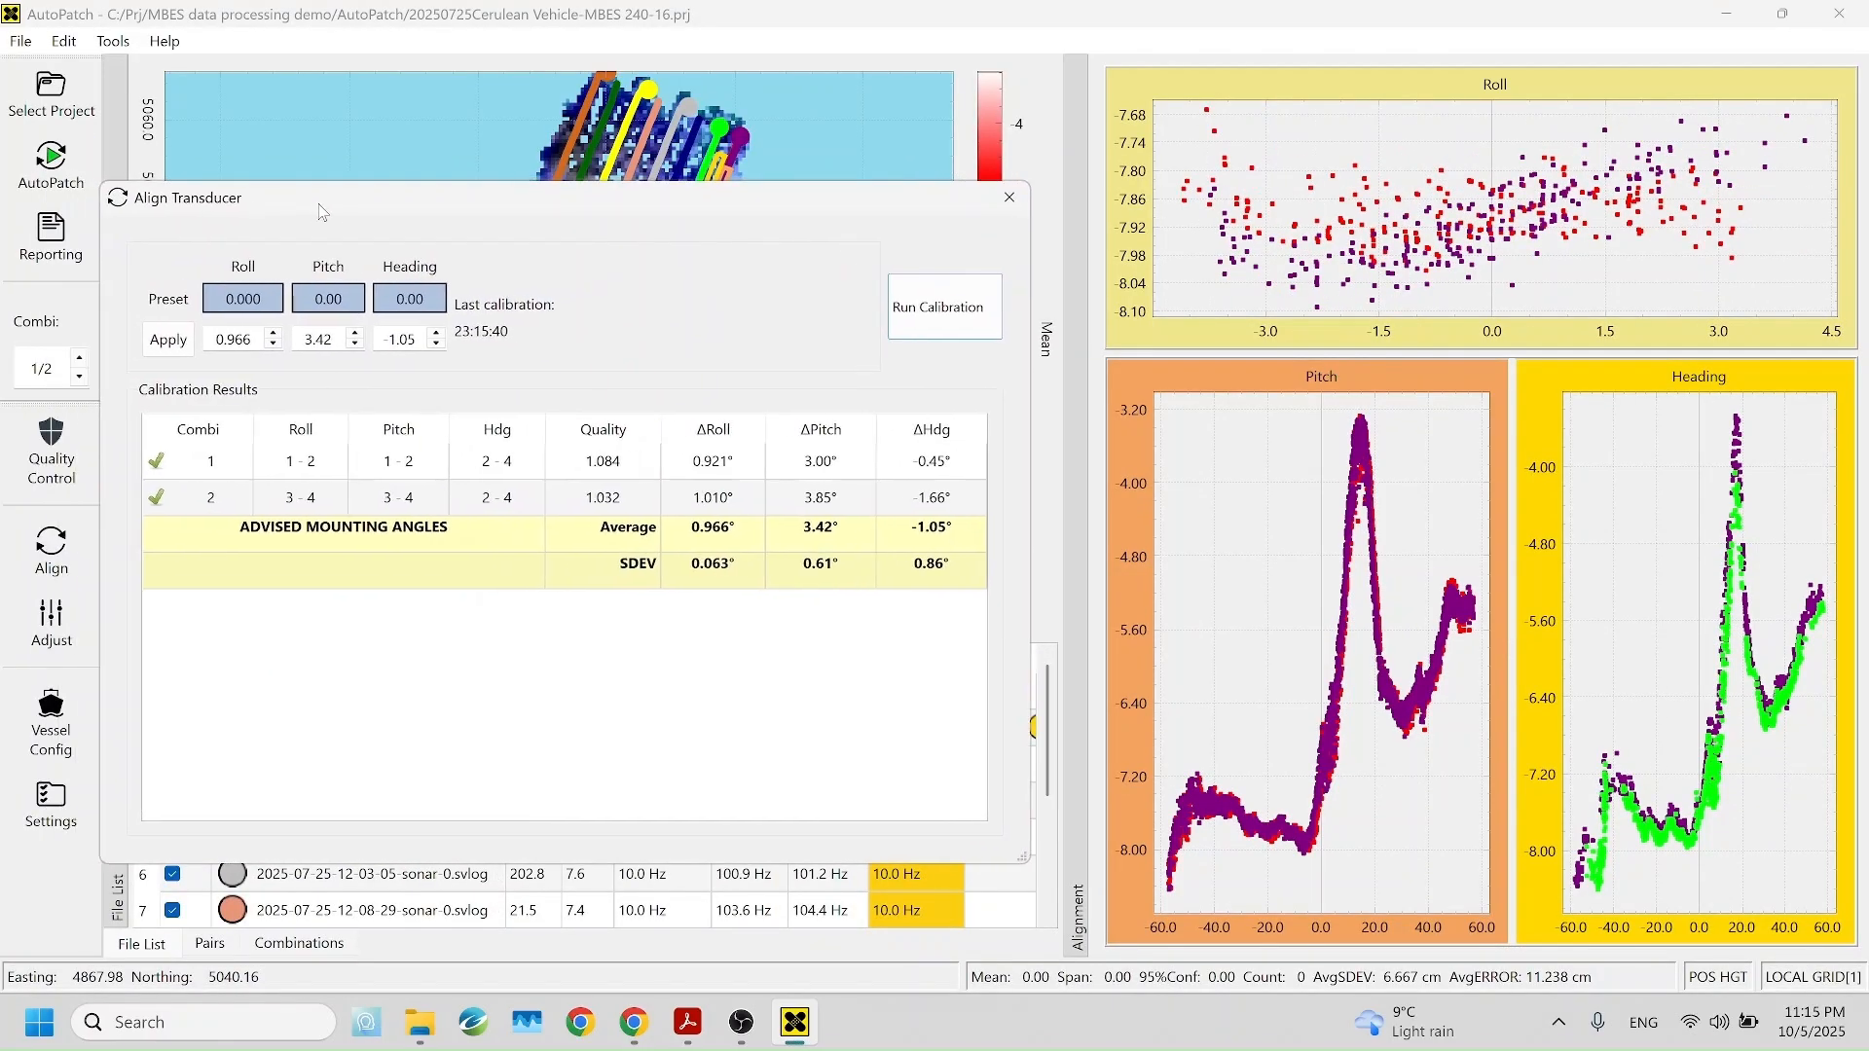
{"action": "left_click_drag", "start_coordinate": [322, 211], "coordinate": [400, 204]}
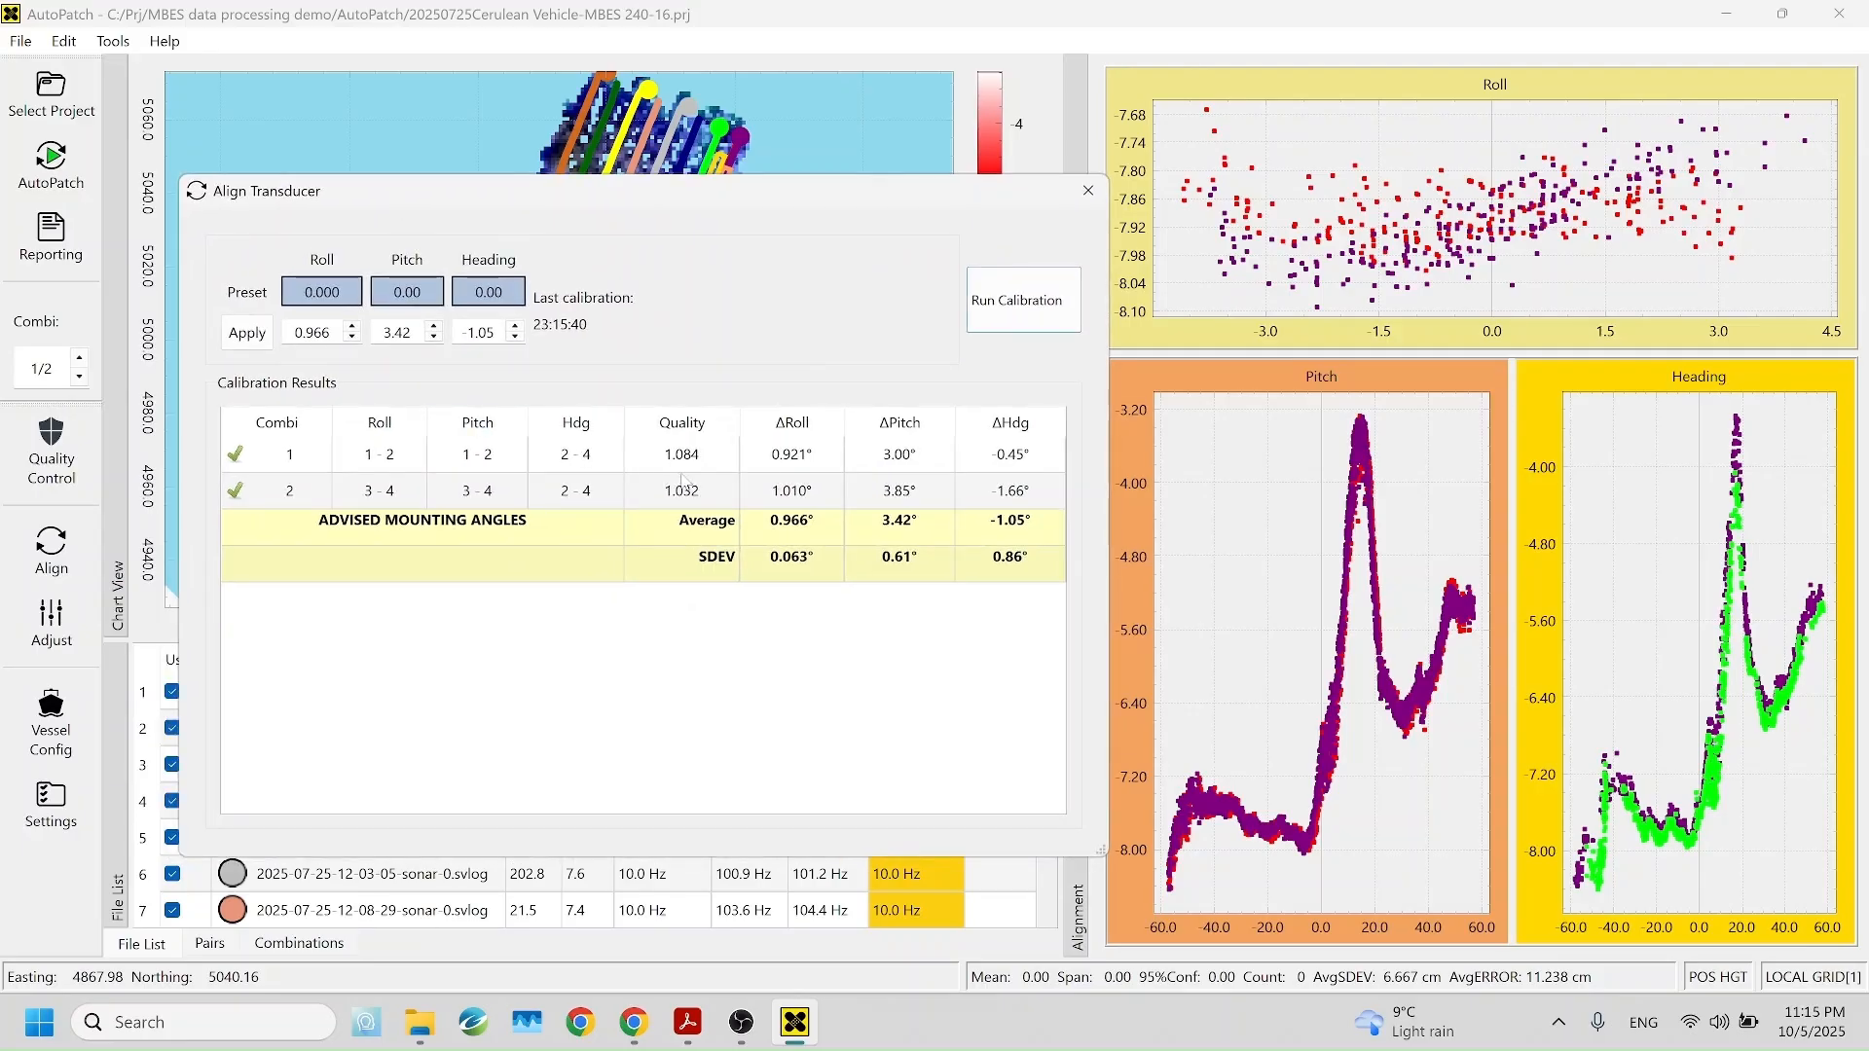
{"action": "left_click", "coordinate": [732, 521]}
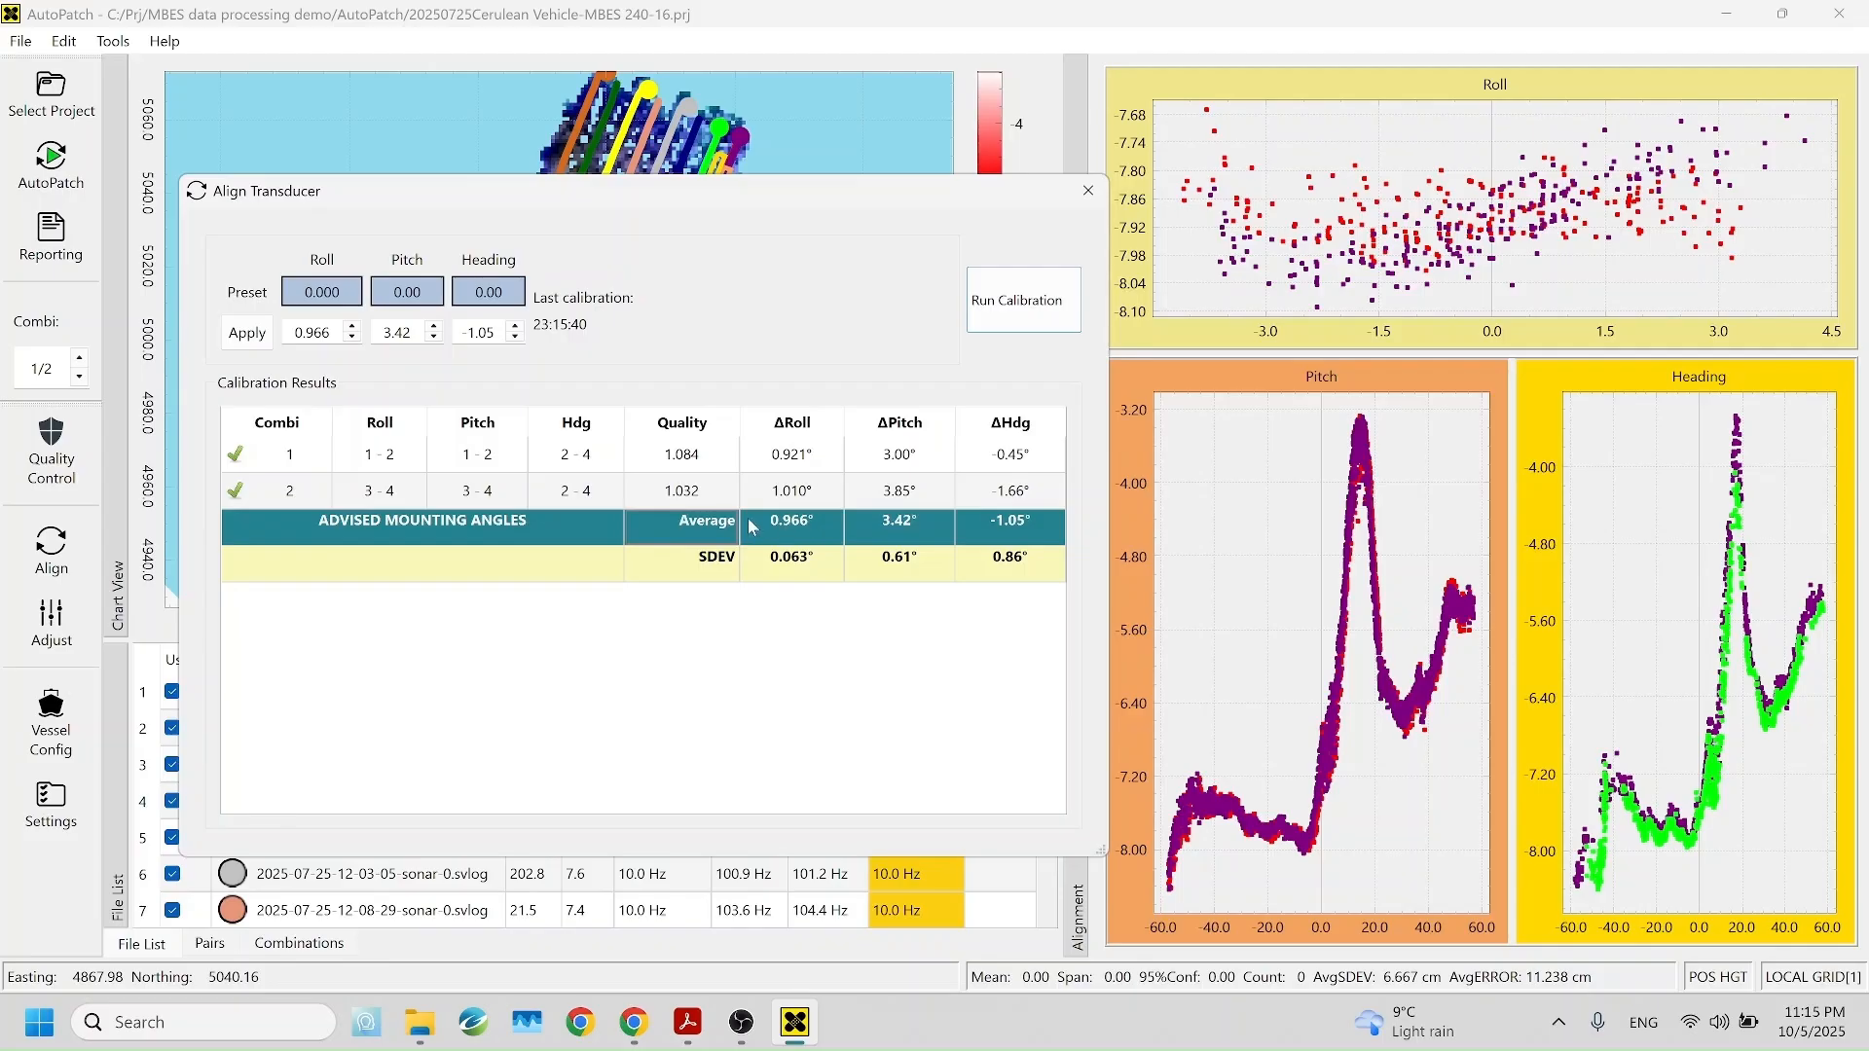
{"action": "right_click", "coordinate": [905, 530]}
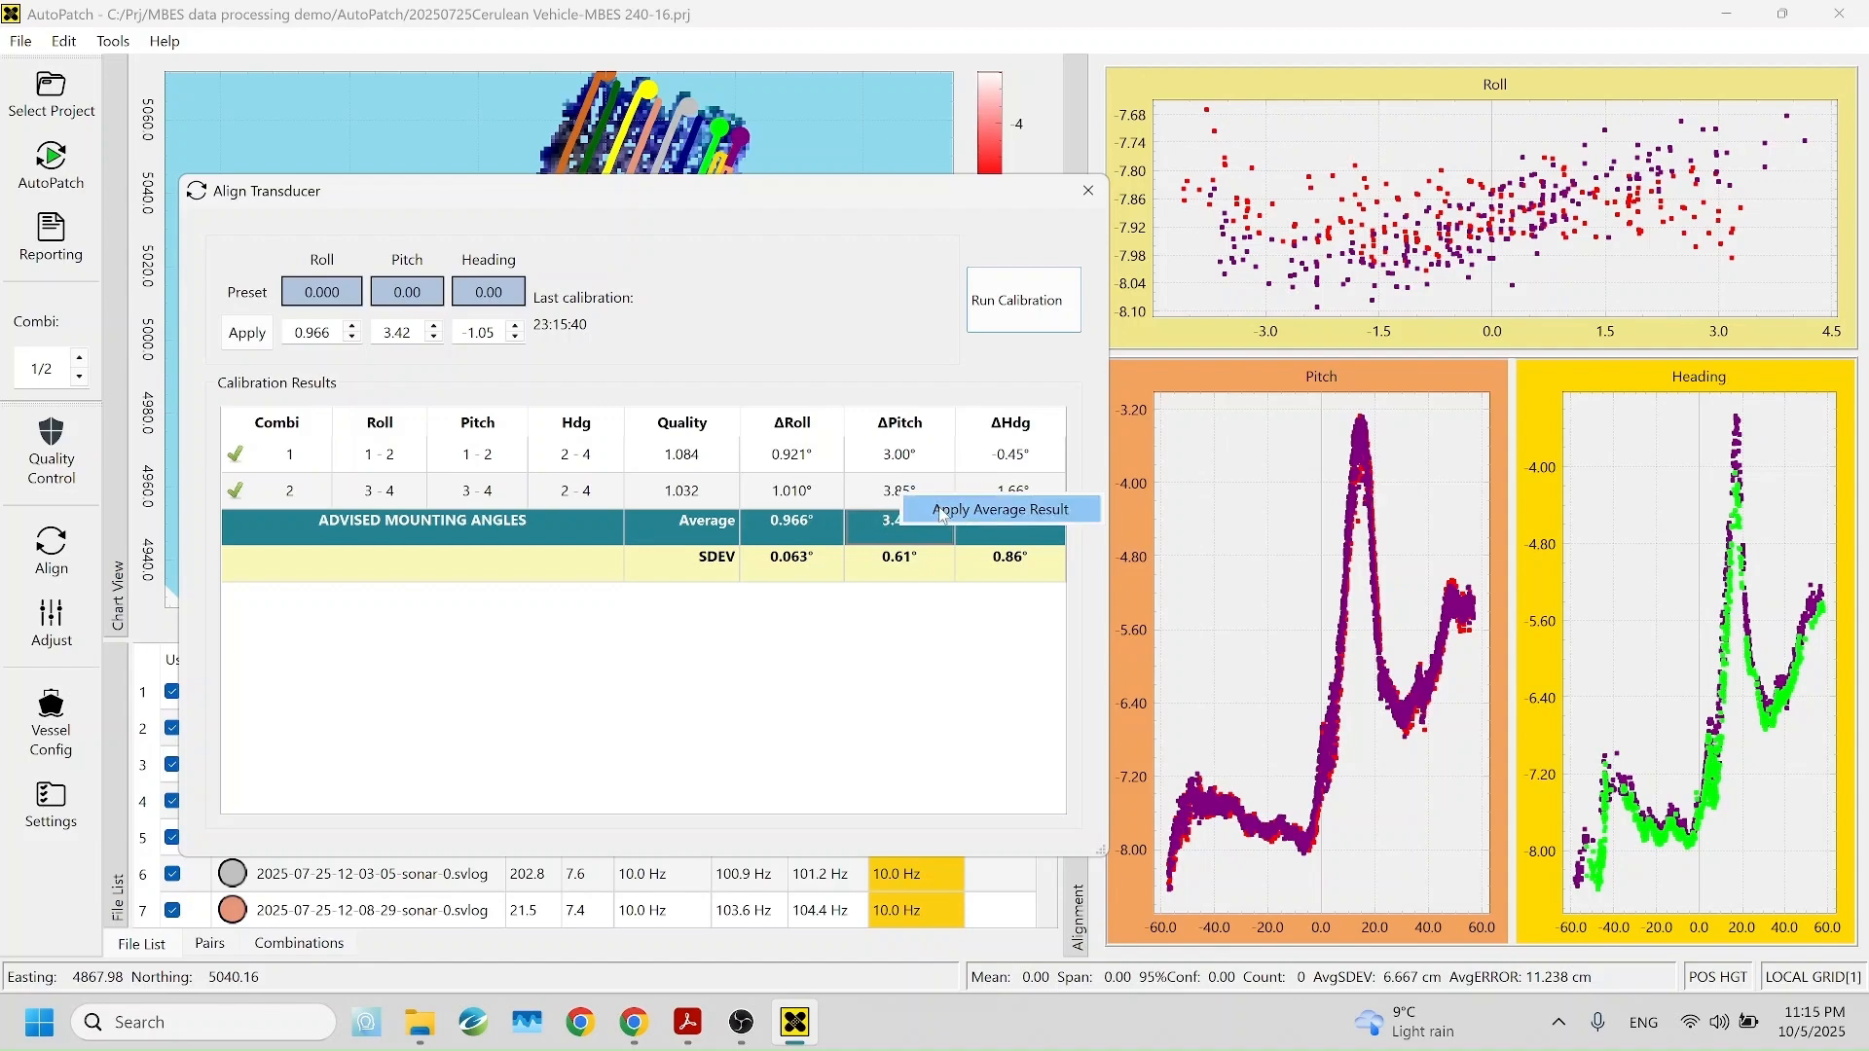
{"action": "left_click", "coordinate": [942, 514]}
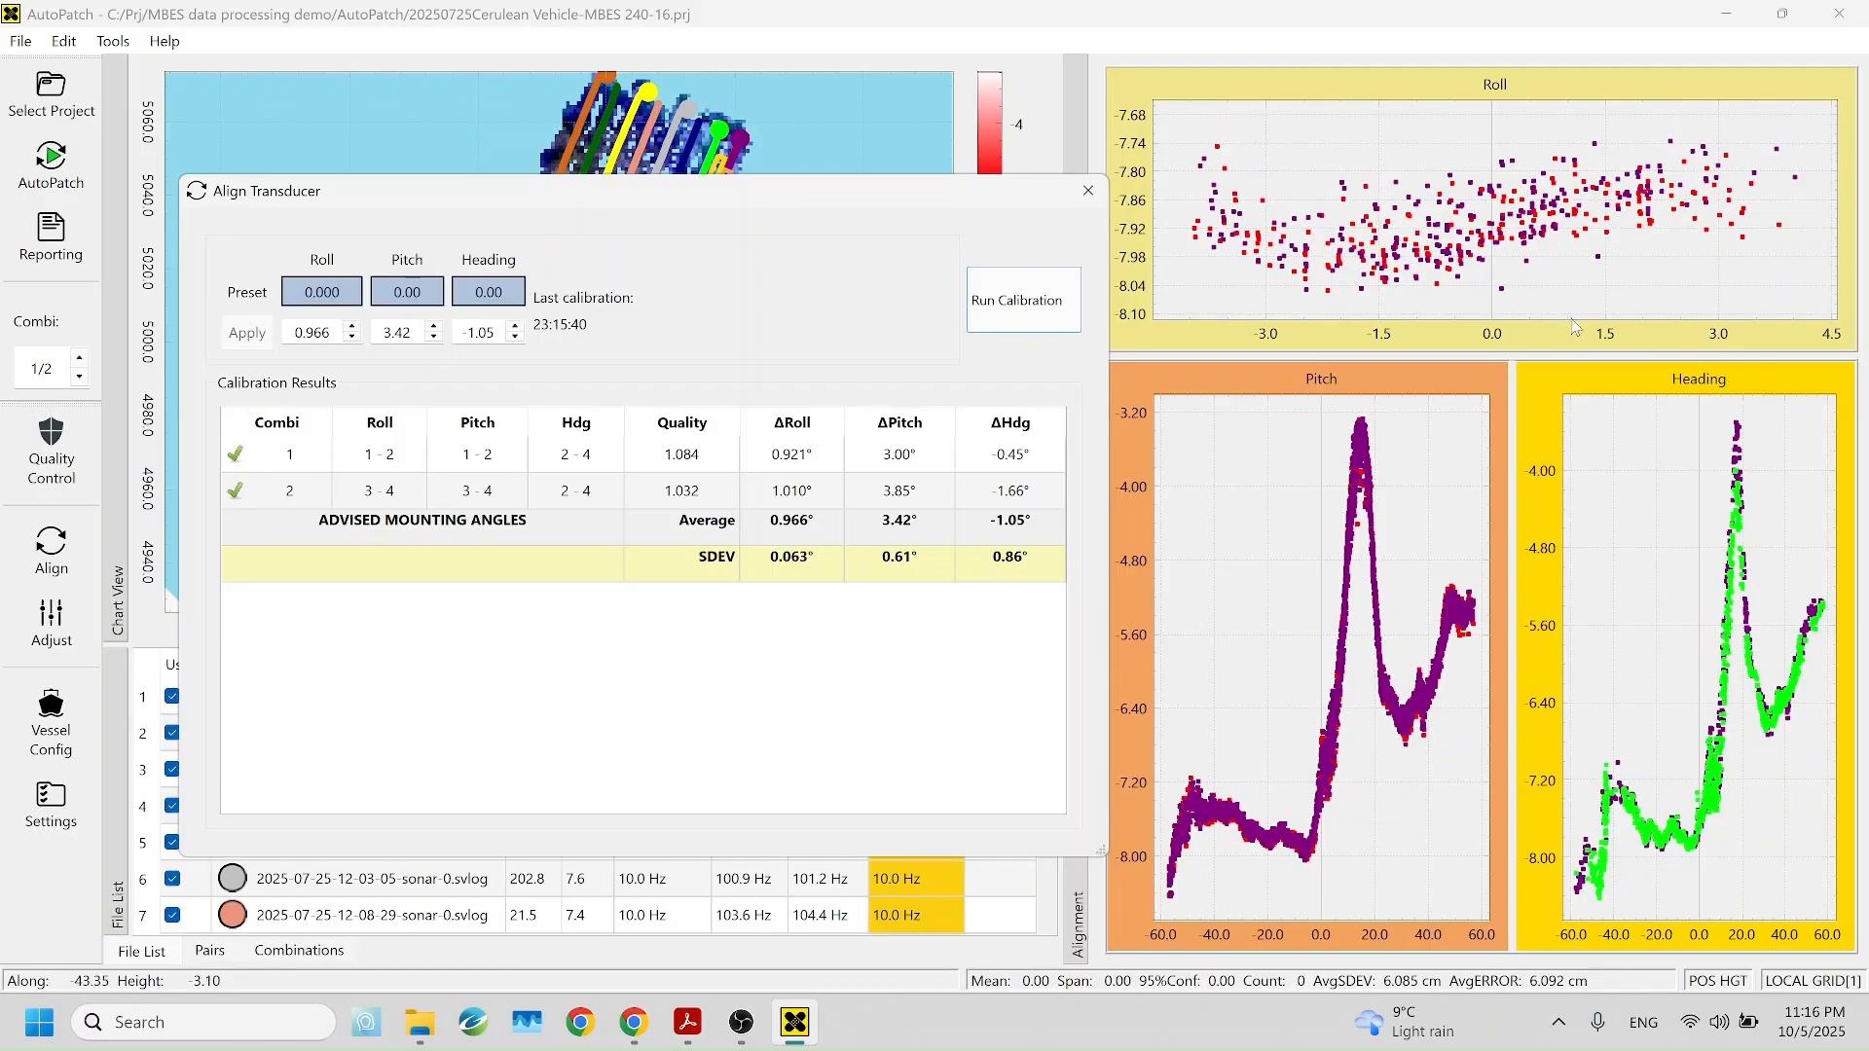
Step: Close the transducer alignment results and inspect how the red and purple lines match in the roll plot
{"action": "left_click", "coordinate": [1088, 190]}
{"action": "scroll", "coordinate": [1470, 206], "scroll_direction": "down", "scroll_amount": 9}
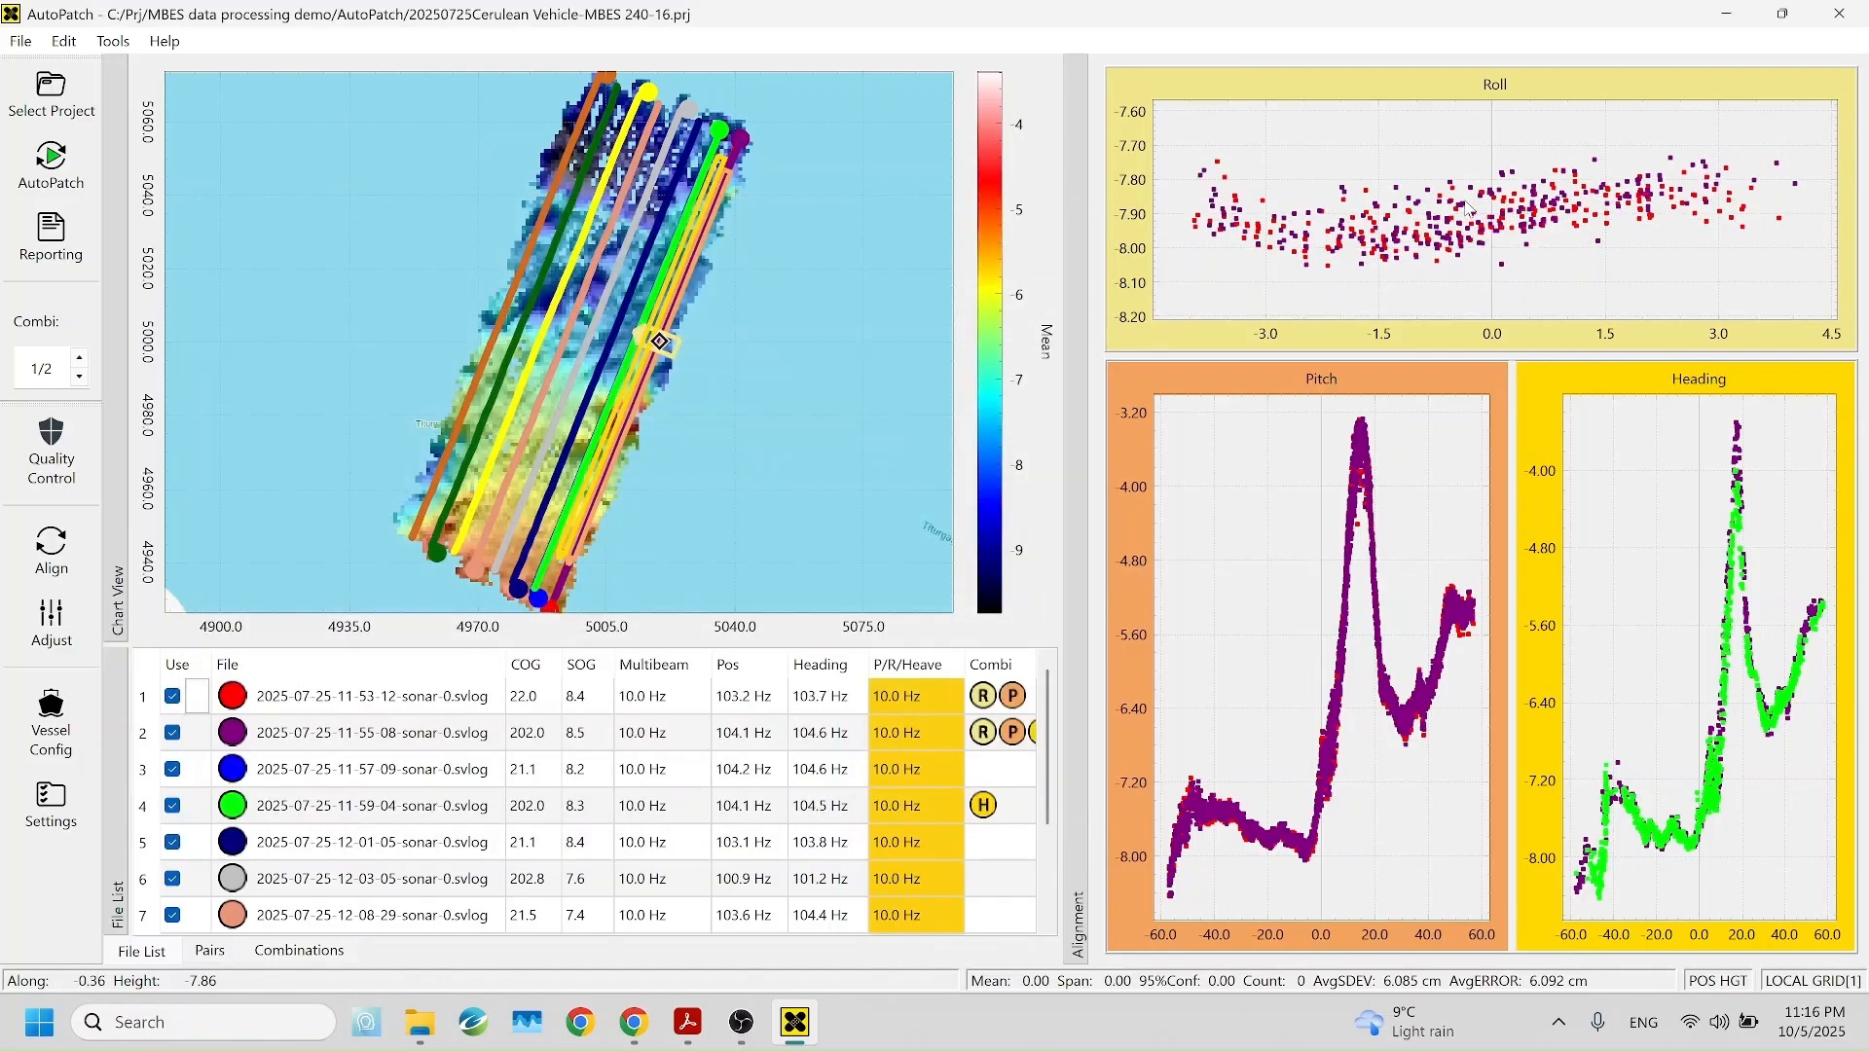
{"action": "scroll", "coordinate": [1473, 207], "scroll_direction": "up", "scroll_amount": 2}
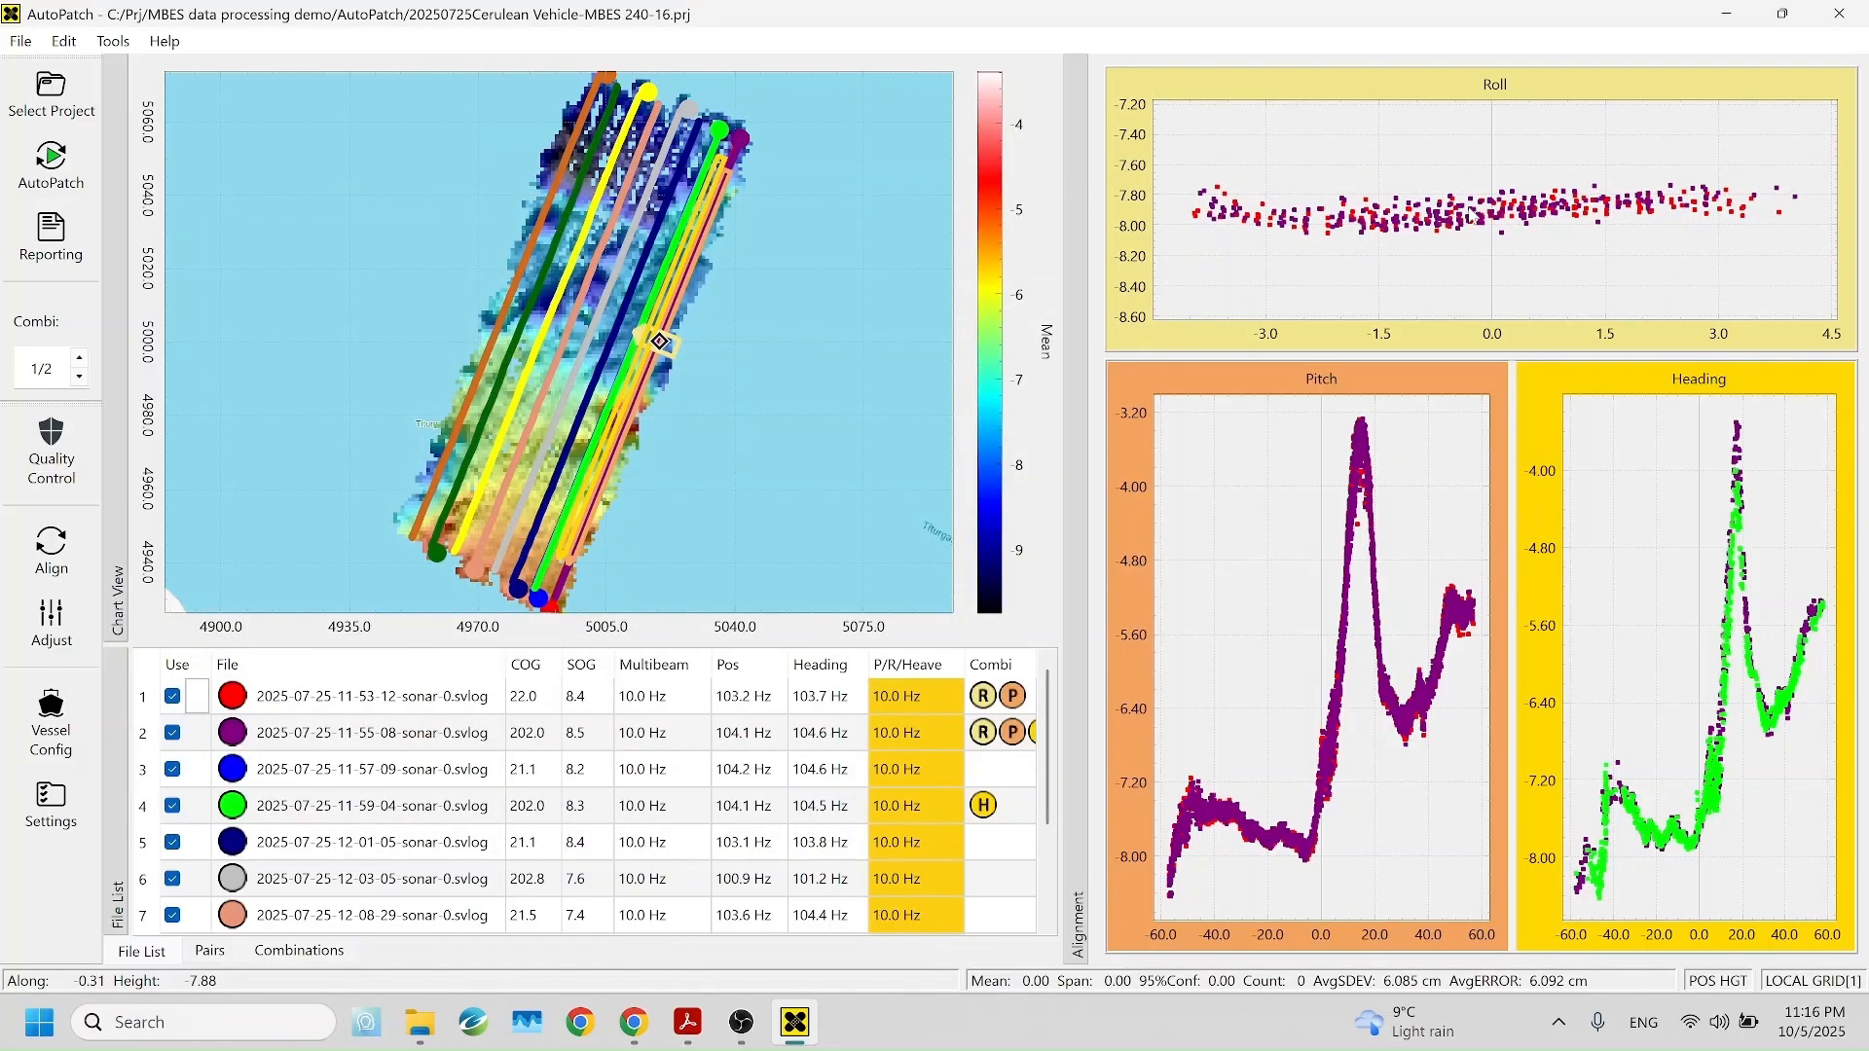
Step: Create a PDF calibration report with the chart view and the roll, pitch and heading slice box screenshots, and open it
{"action": "left_click", "coordinate": [47, 238]}
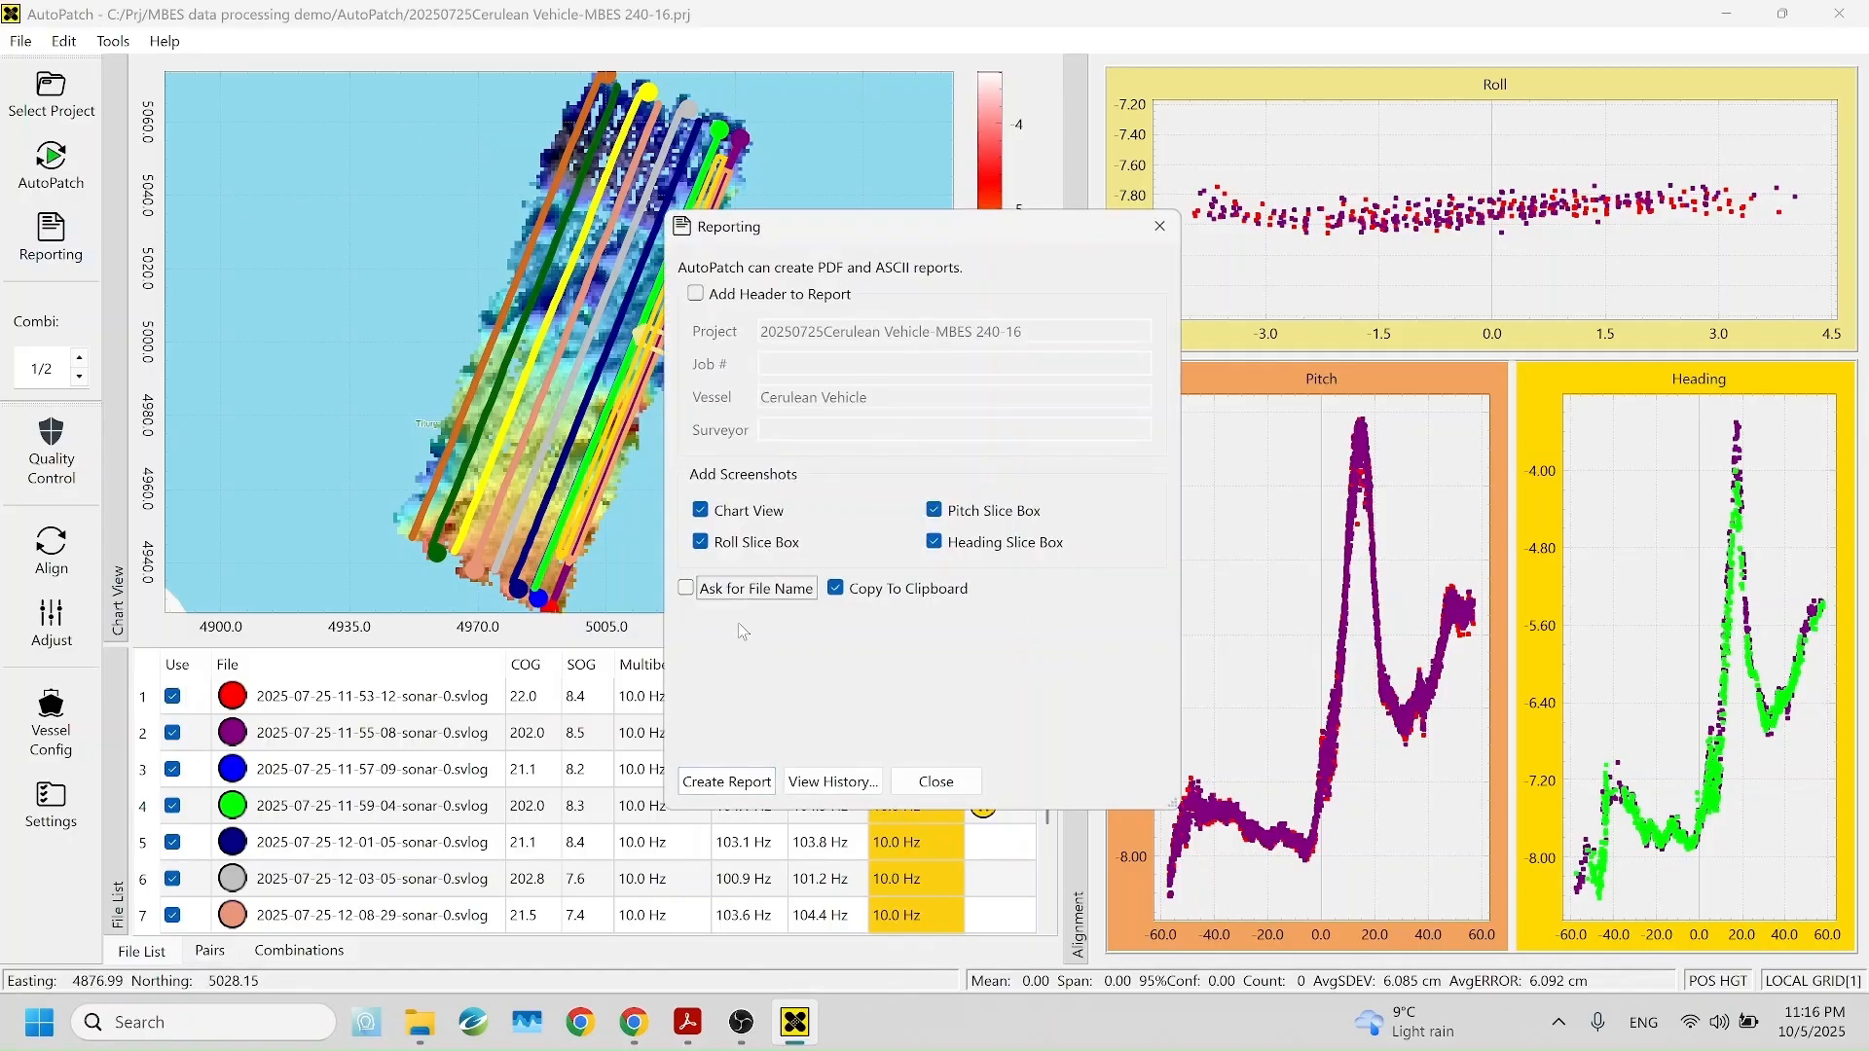
{"action": "left_click", "coordinate": [734, 780]}
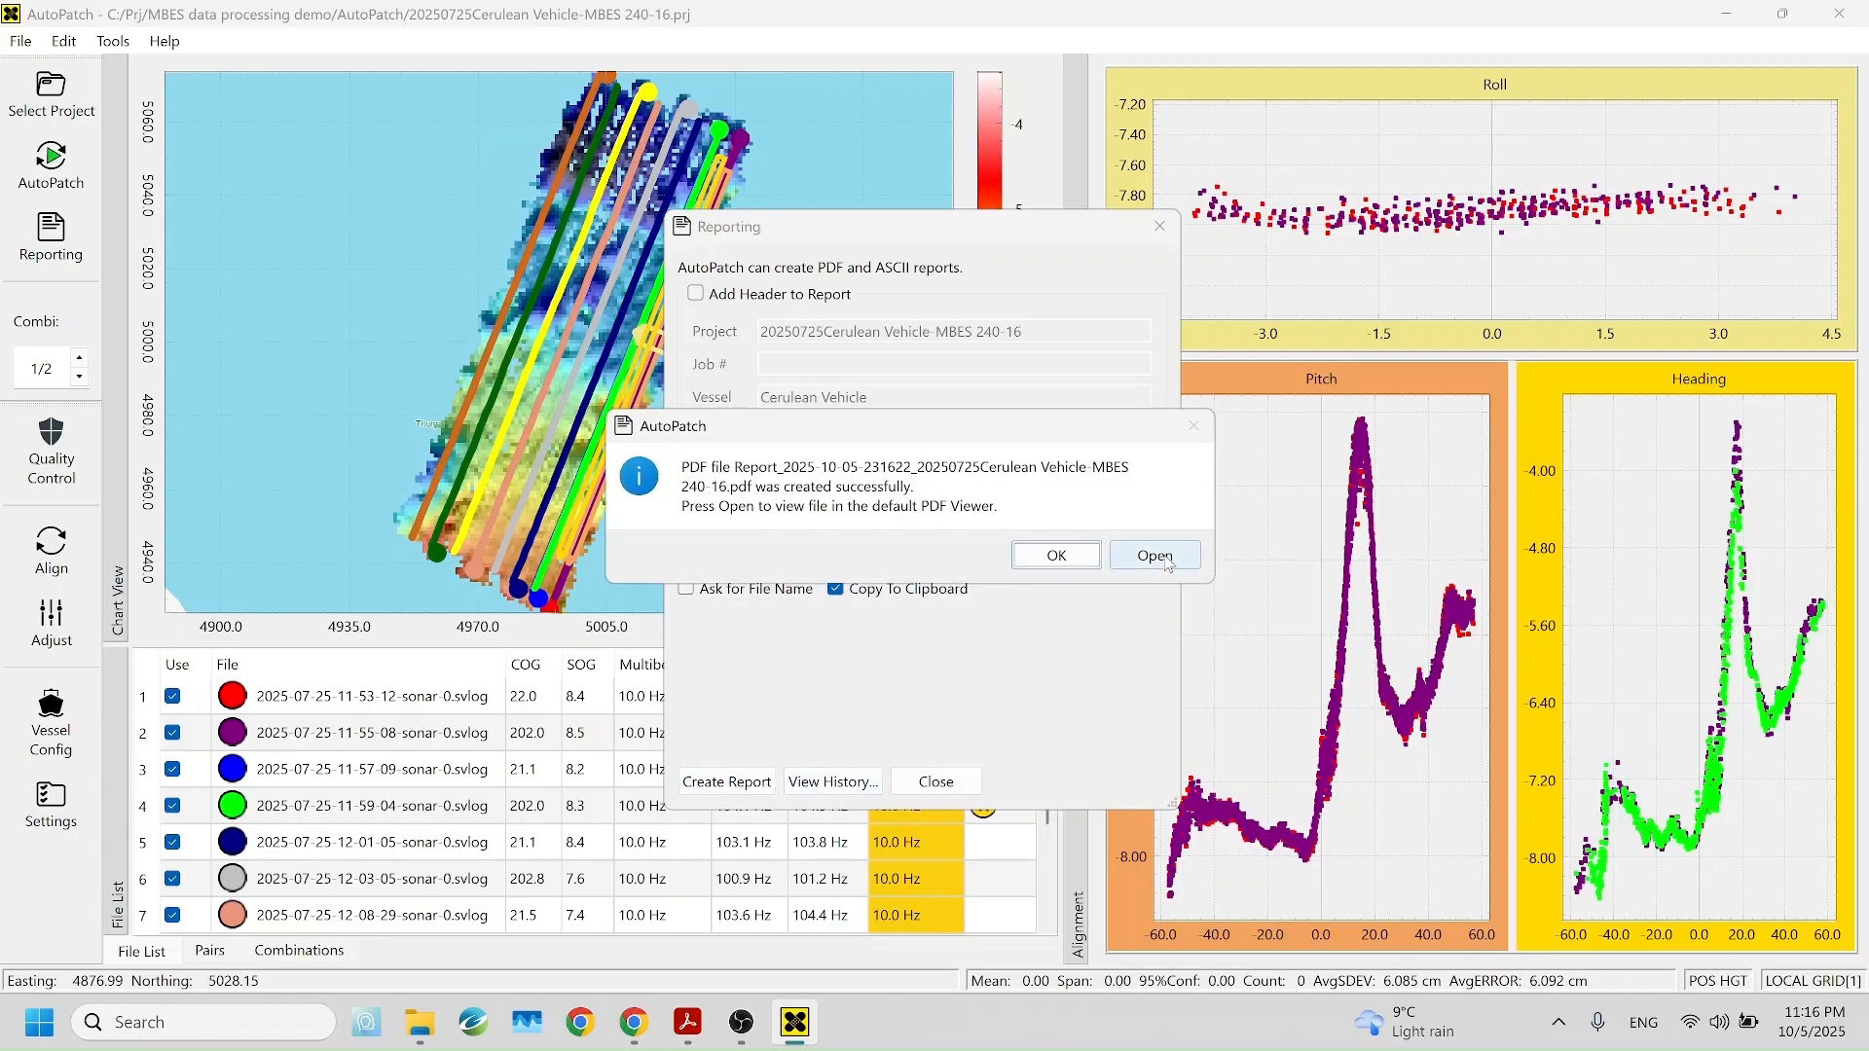
{"action": "left_click", "coordinate": [1166, 561]}
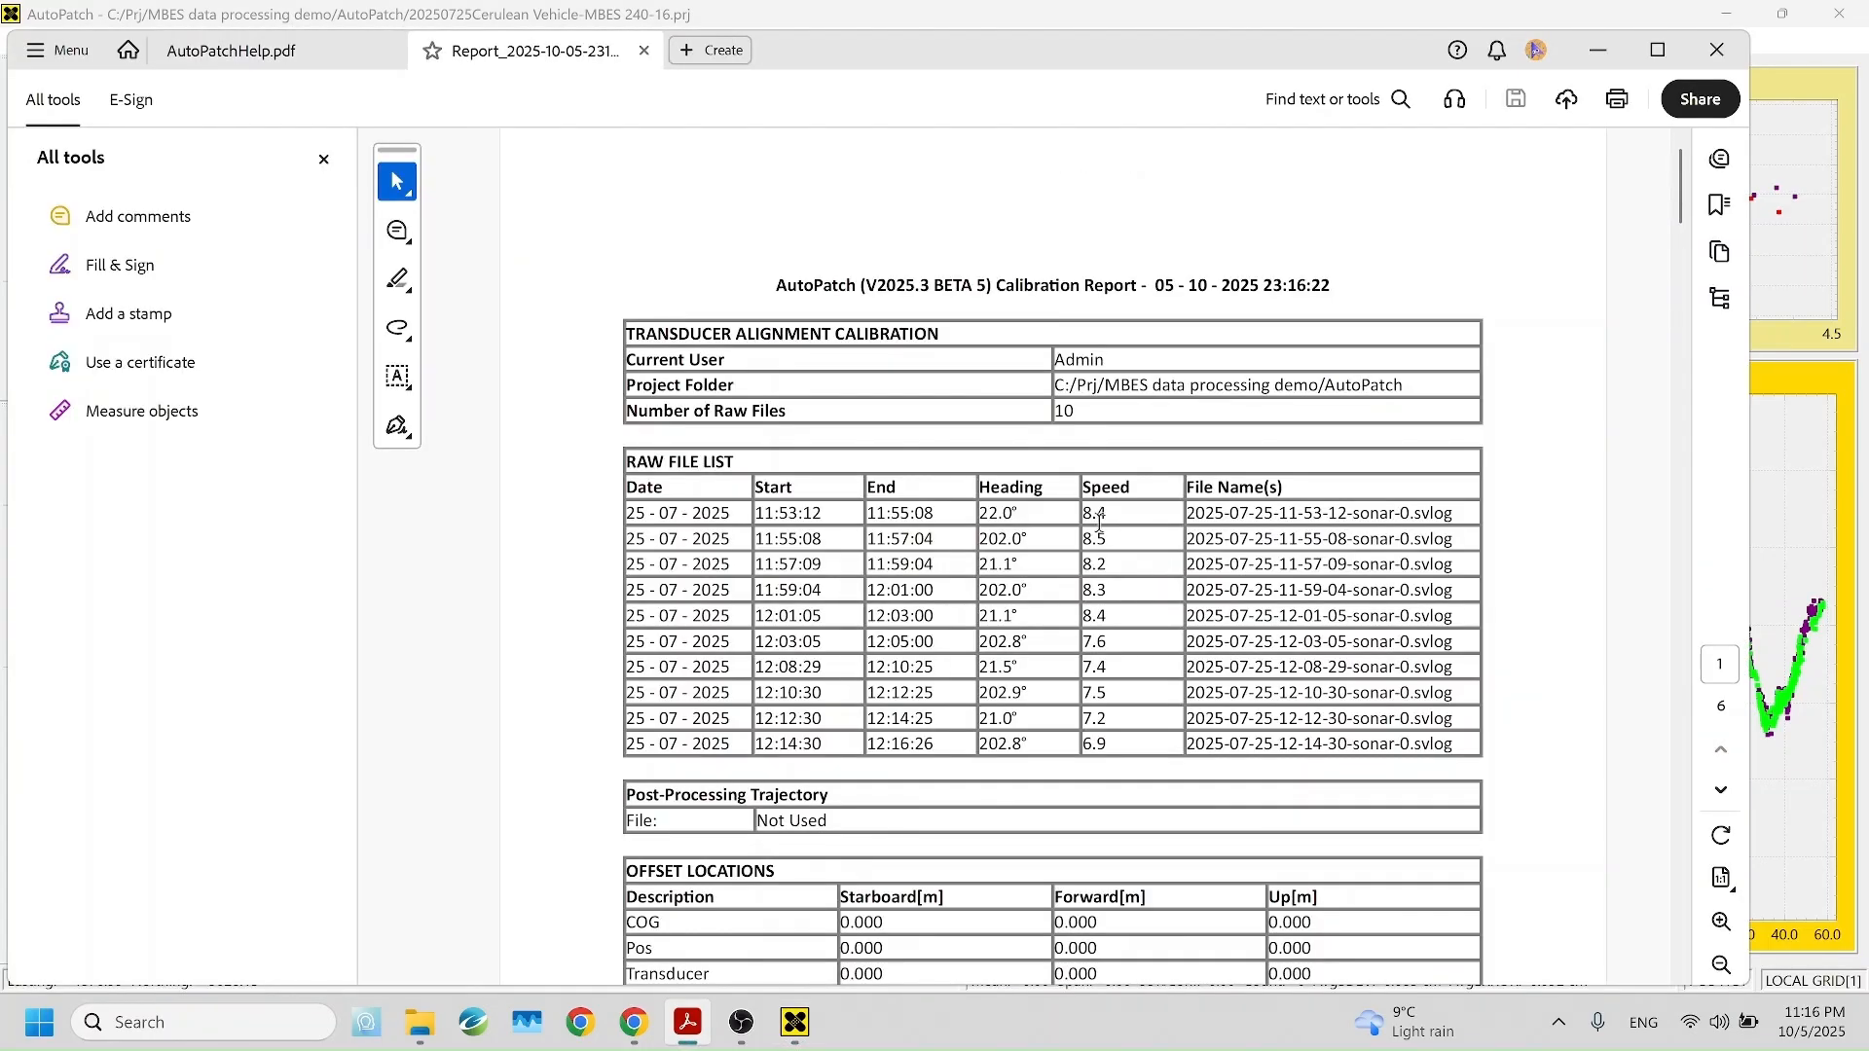
Step: Review the calibration report's raw file list, offsets and computation settings, and examine the average advised mounting angles
{"action": "scroll", "coordinate": [1098, 523], "scroll_direction": "down", "scroll_amount": 5}
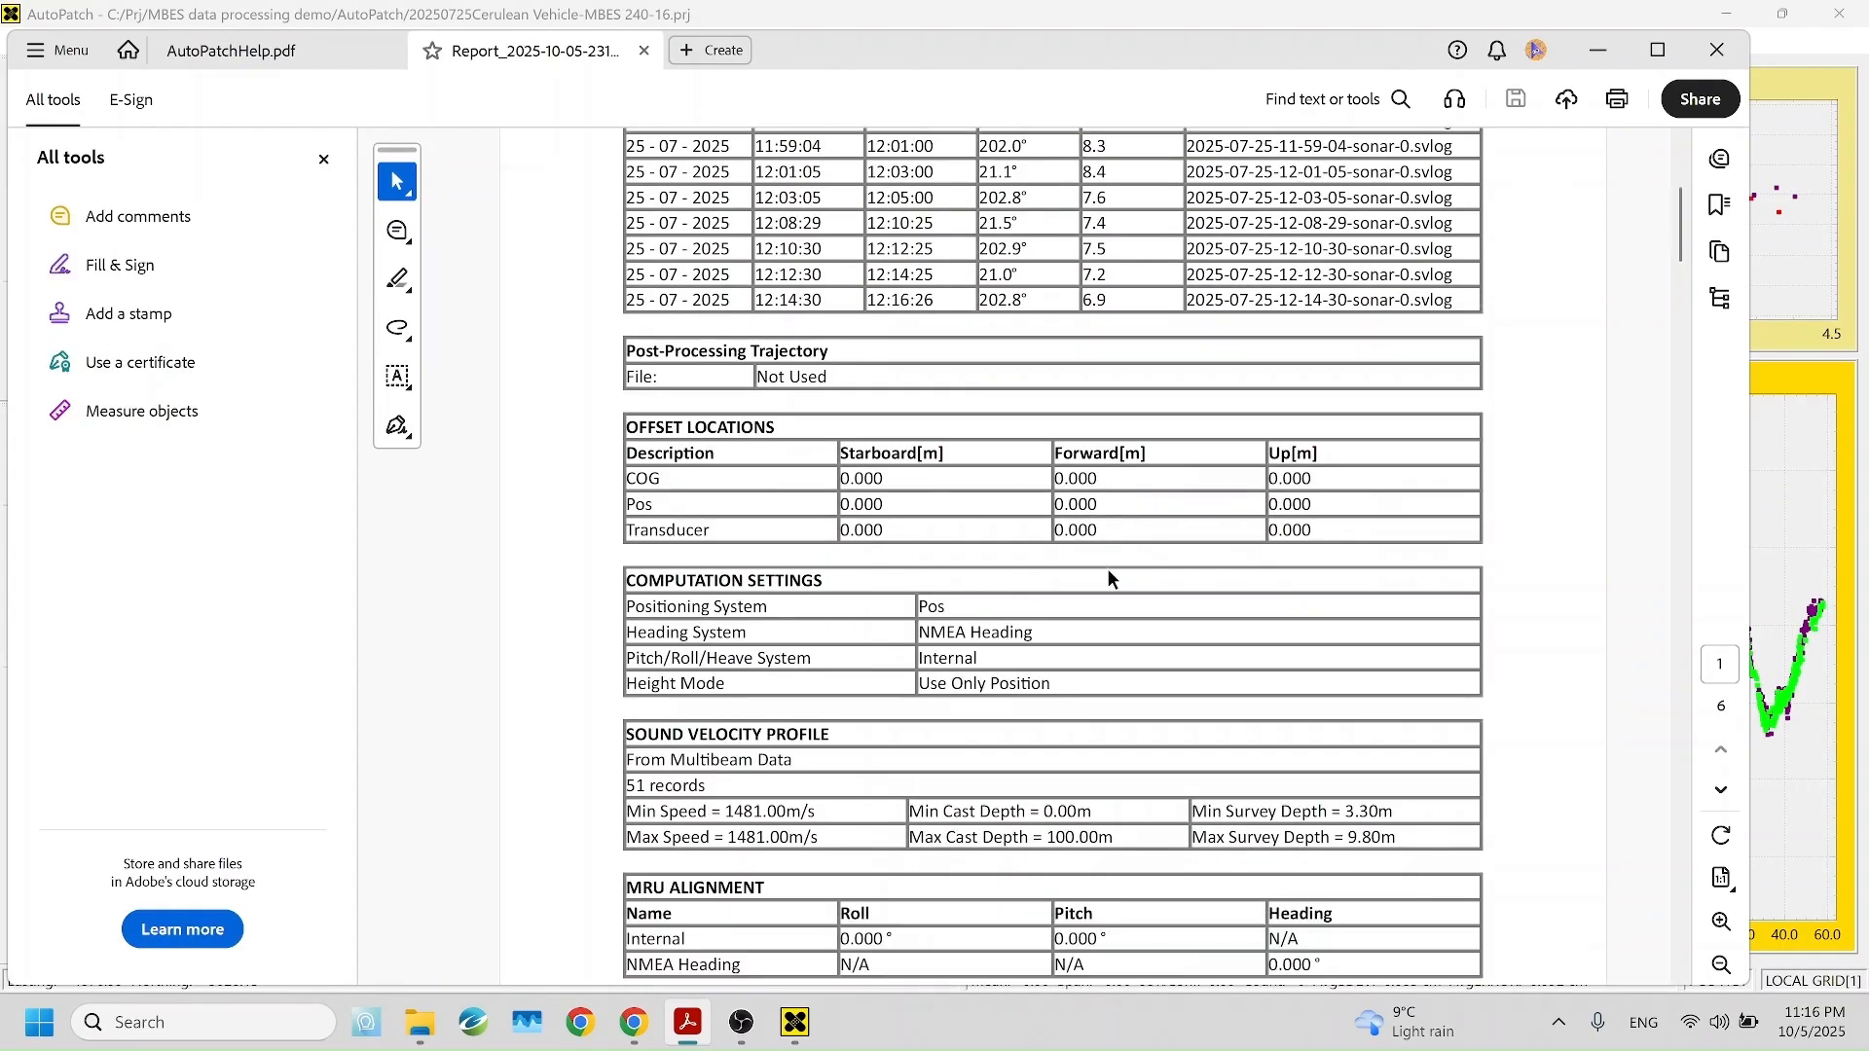
{"action": "scroll", "coordinate": [1115, 574], "scroll_direction": "down", "scroll_amount": 4}
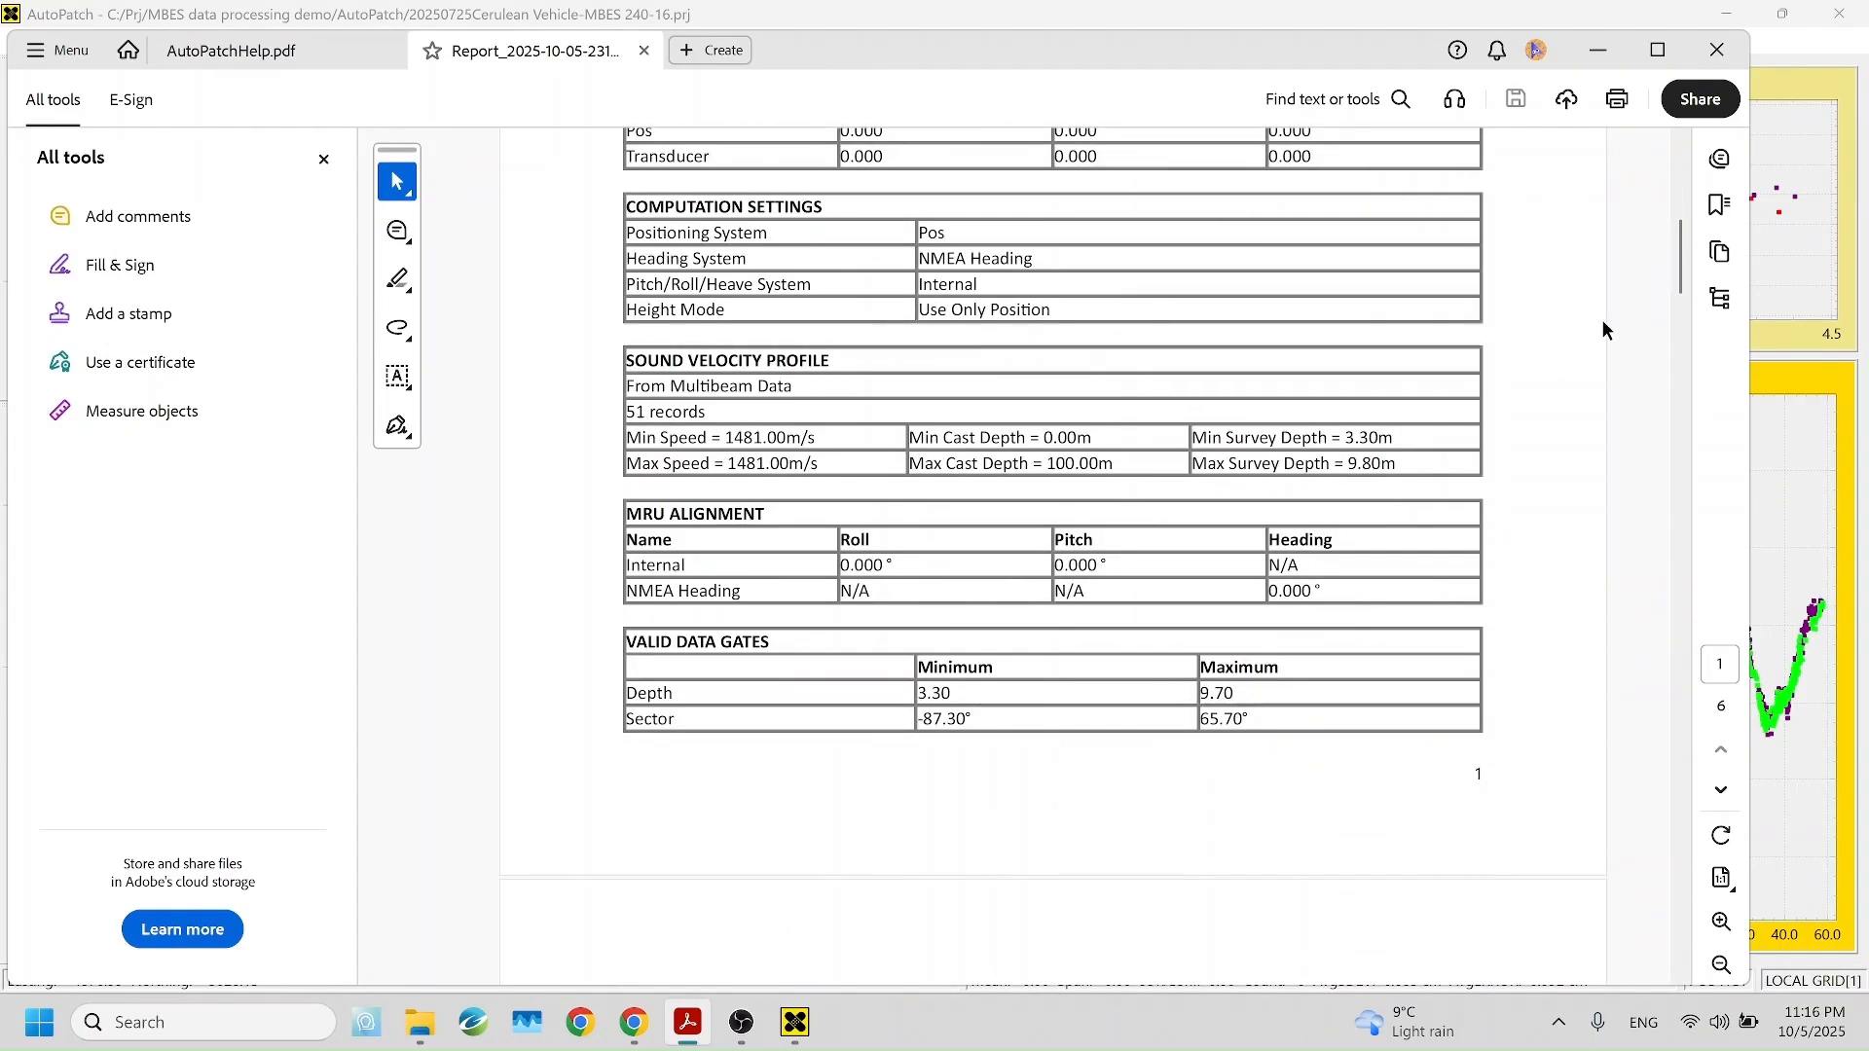
{"action": "left_click_drag", "start_coordinate": [1681, 258], "coordinate": [1685, 334]}
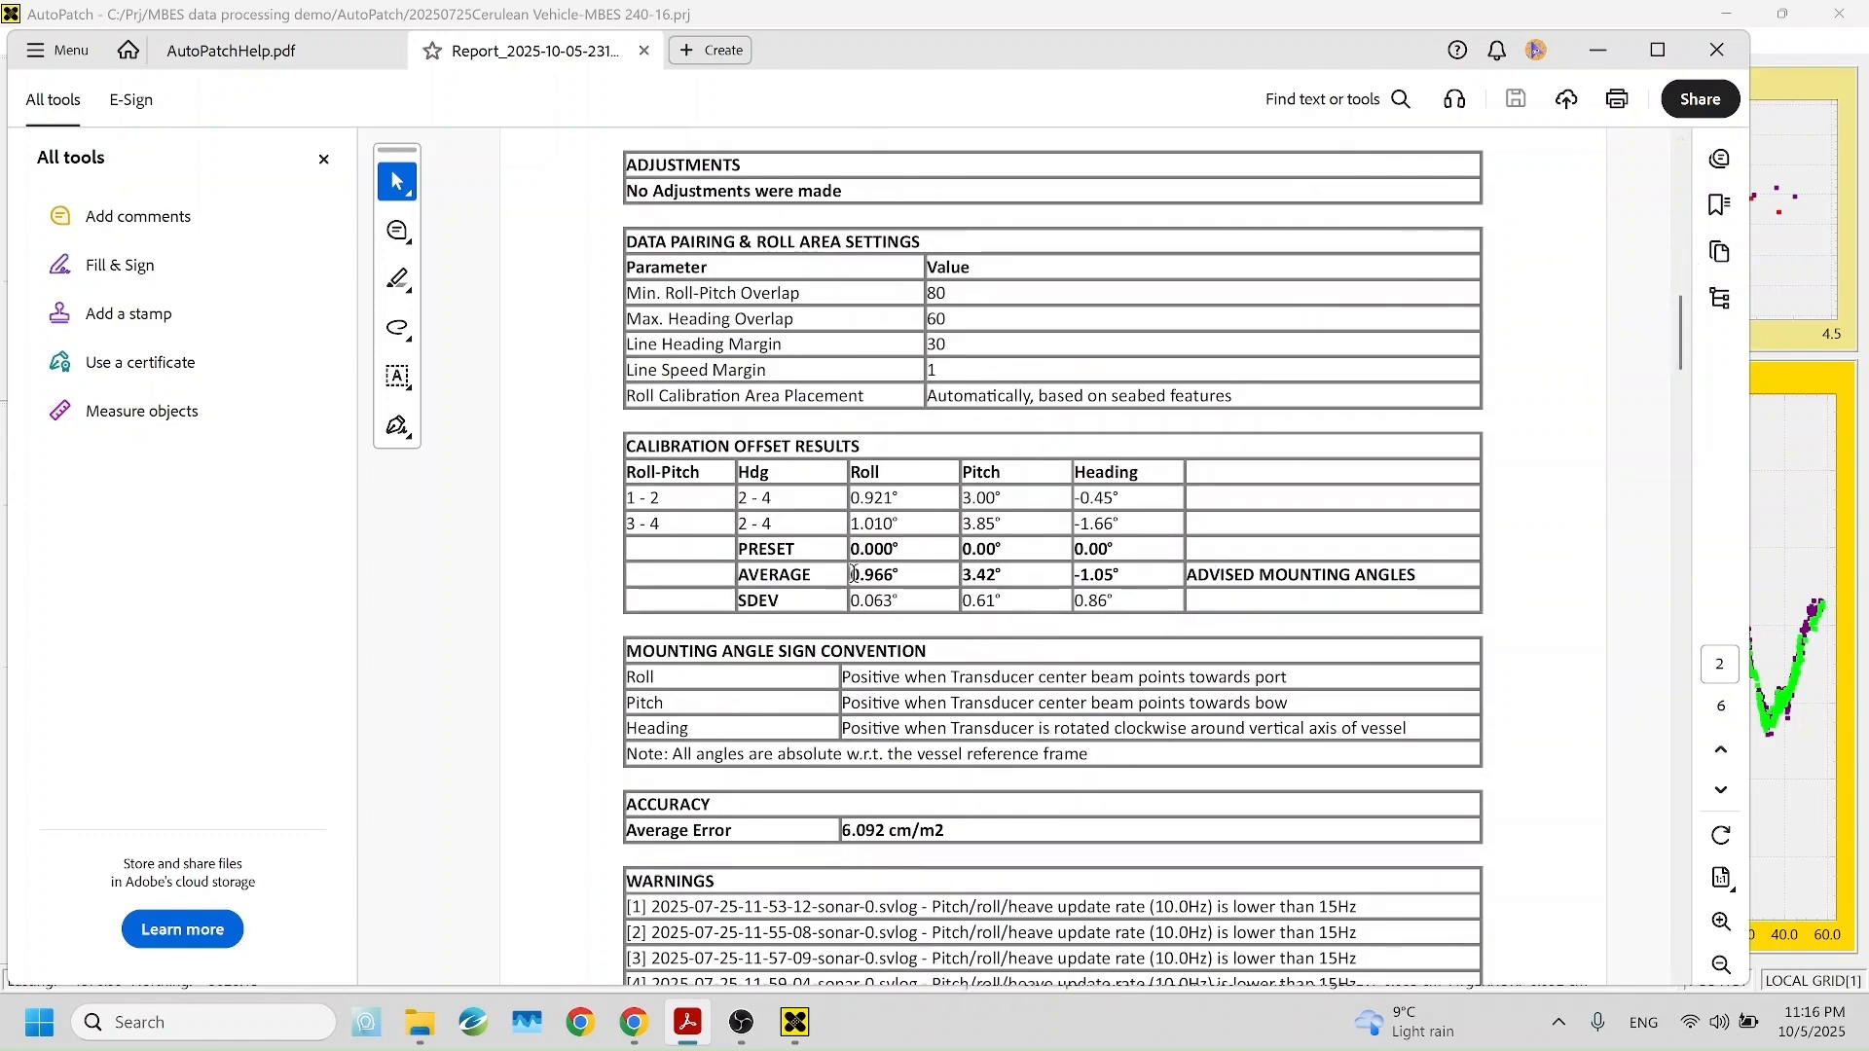
{"action": "left_click_drag", "start_coordinate": [850, 574], "coordinate": [1113, 578]}
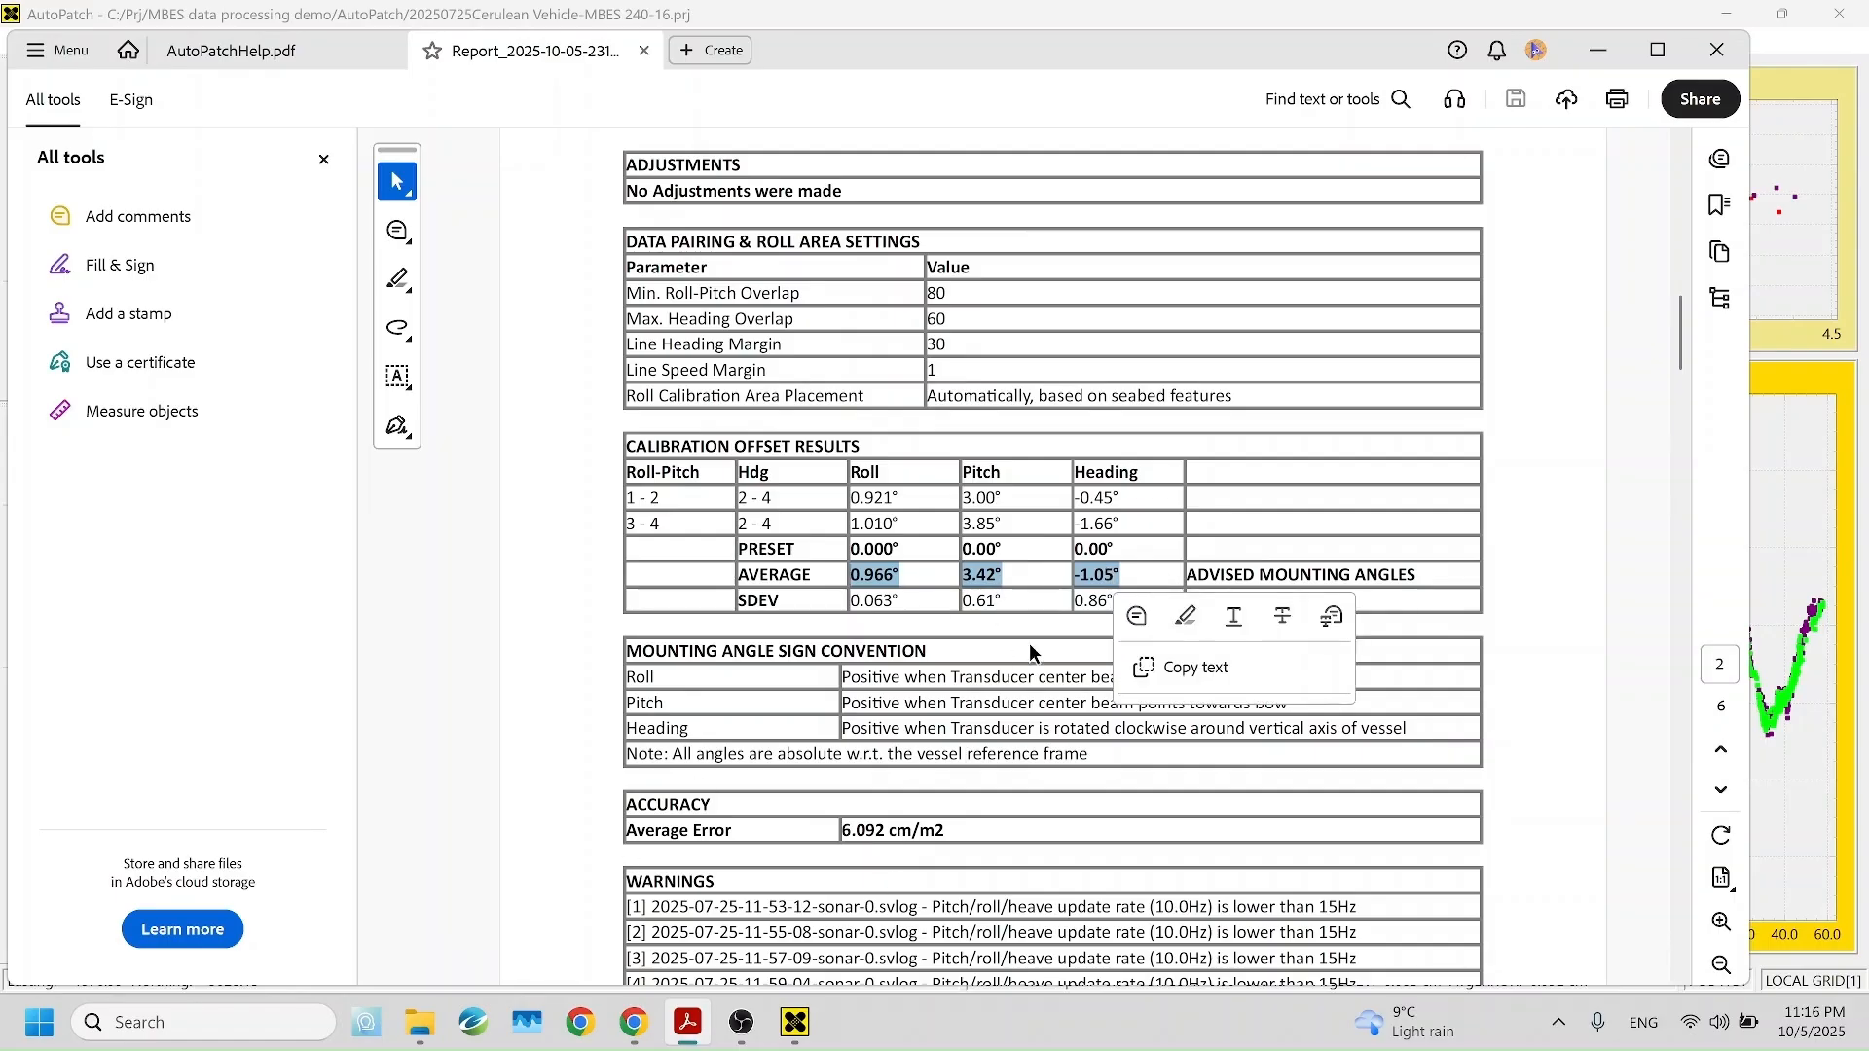
{"action": "left_click", "coordinate": [1010, 568]}
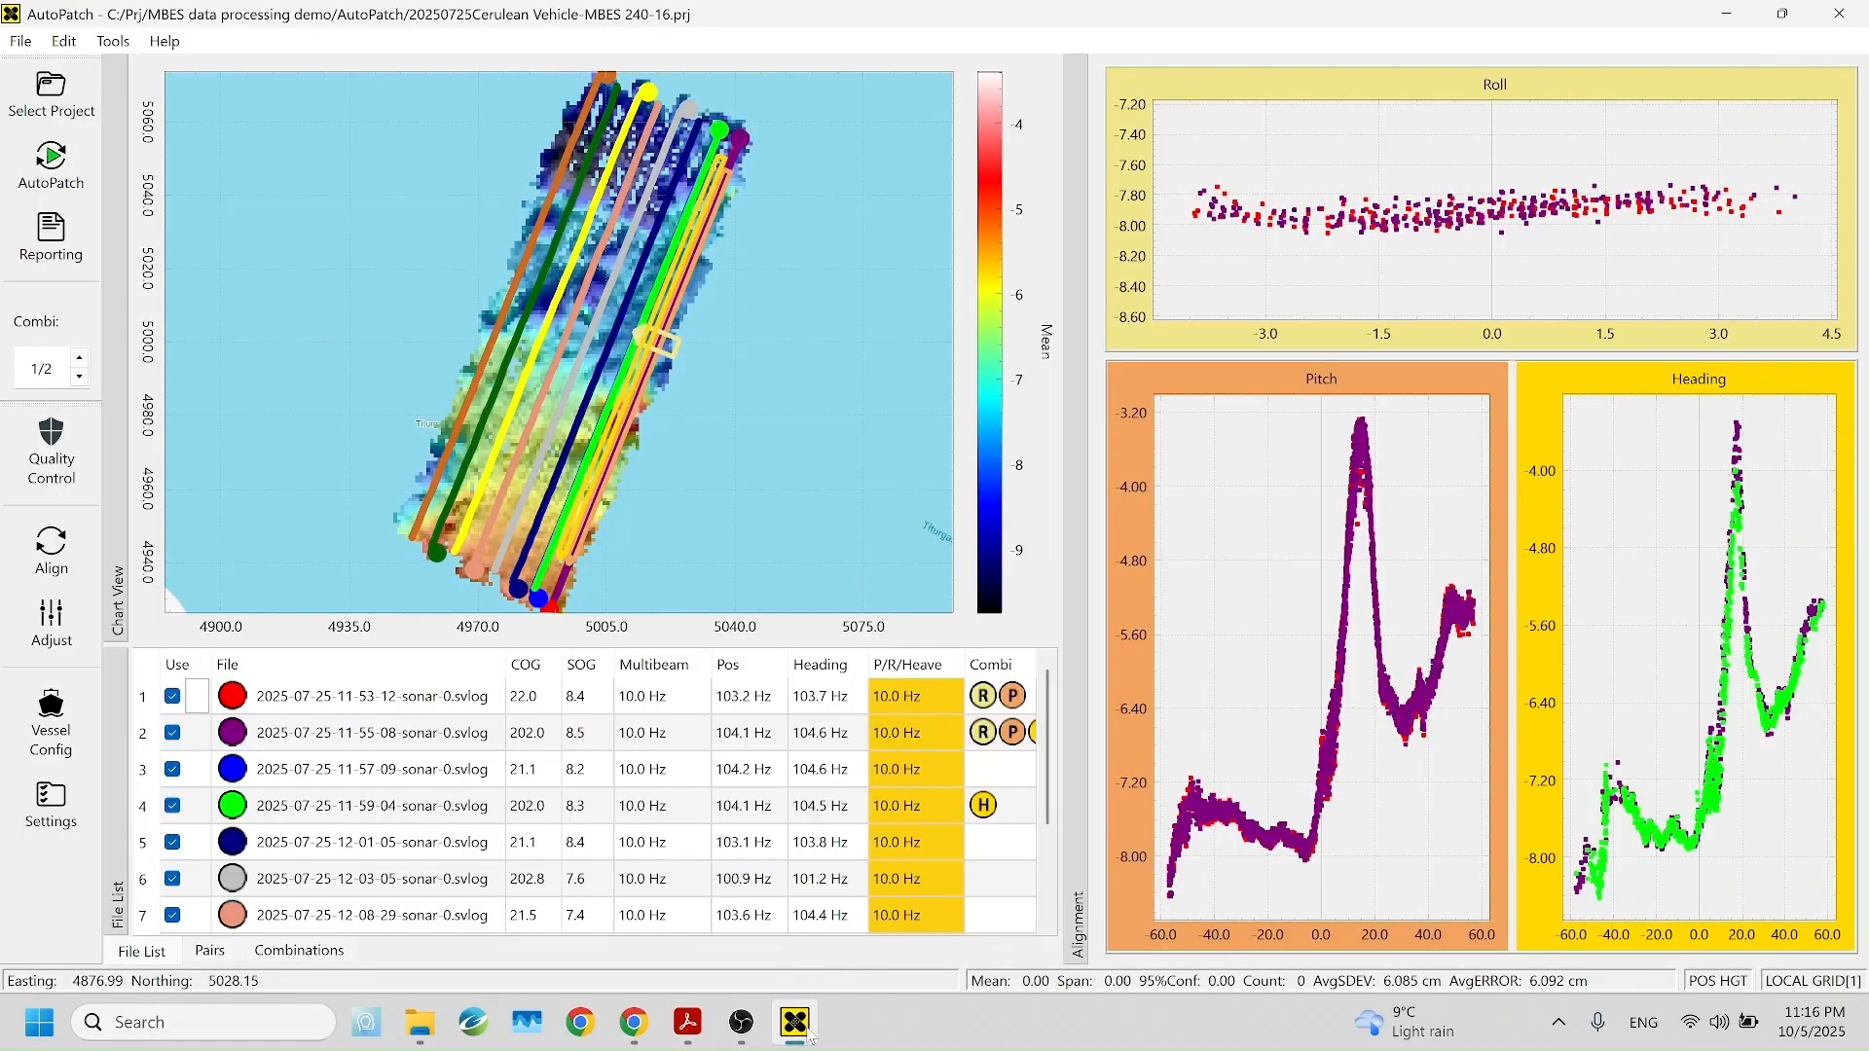
Step: Switch back to AutoPatch and check the MBES 240-16 roll, pitch and heading offsets in the vessel configuration
{"action": "left_click", "coordinate": [795, 1022]}
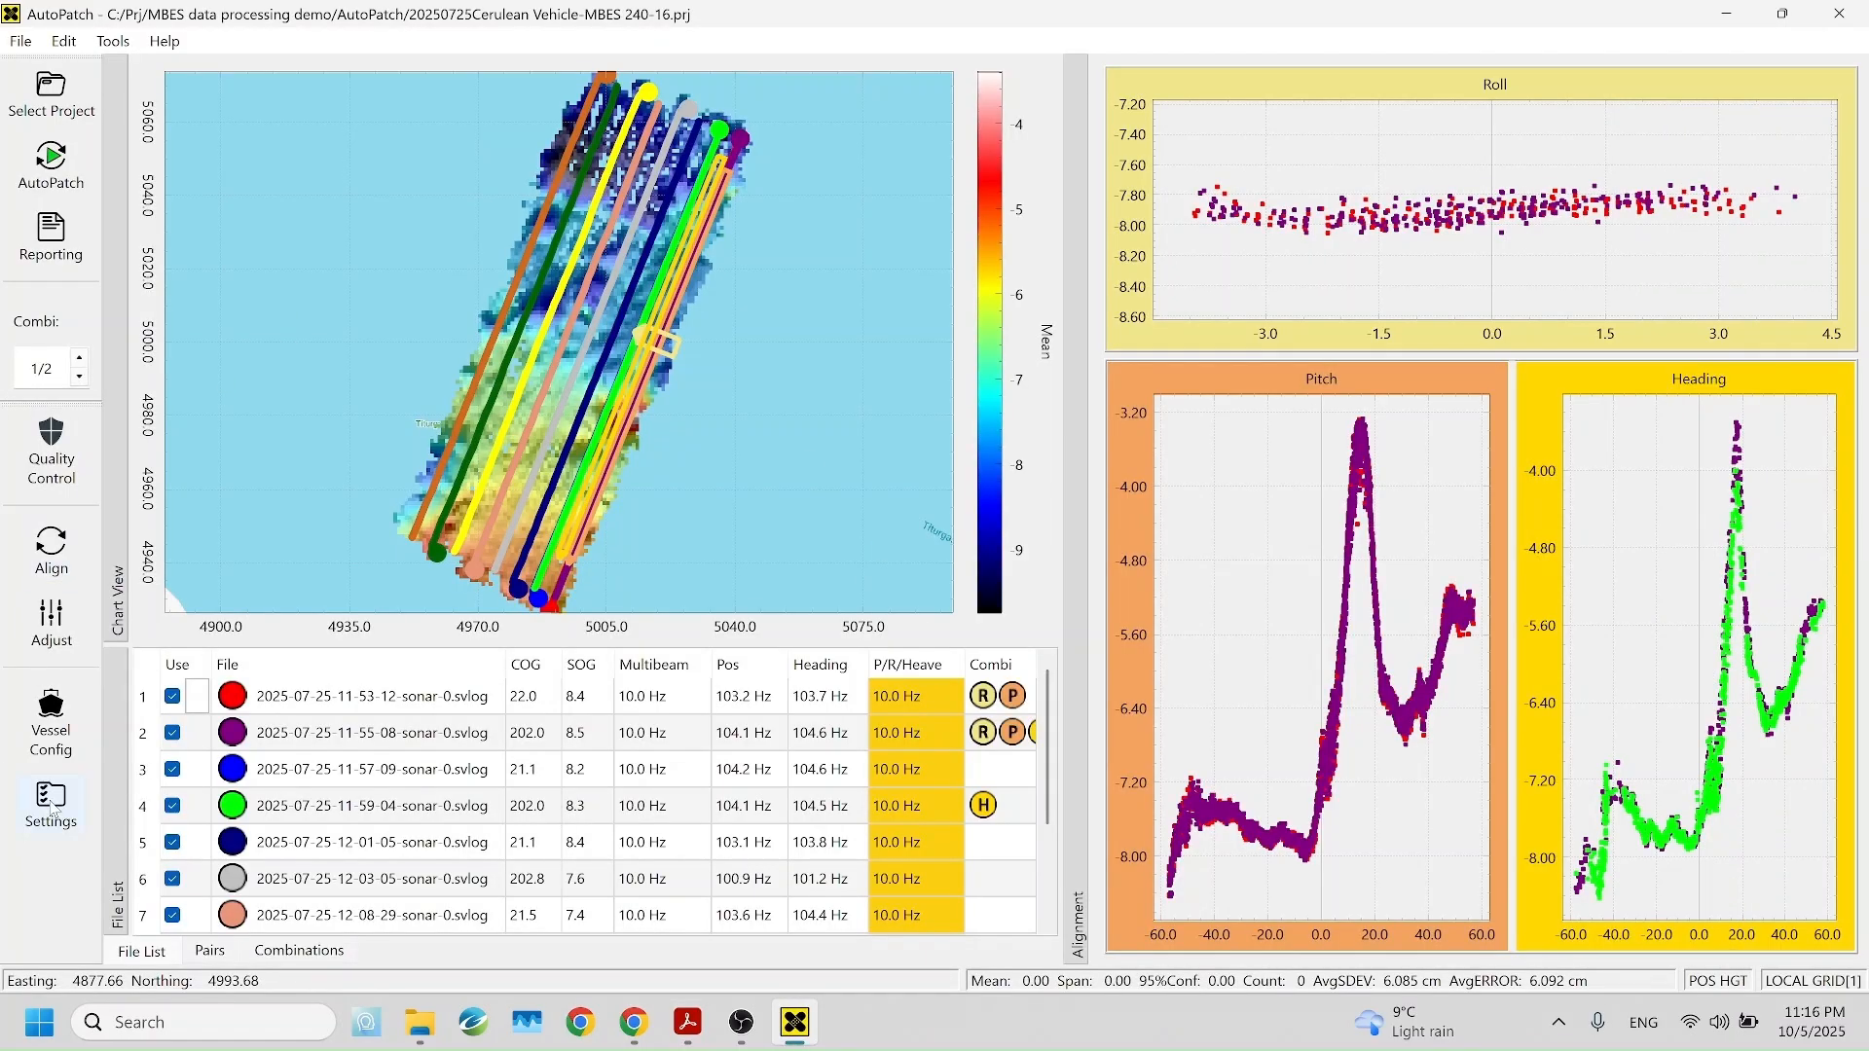
{"action": "left_click", "coordinate": [50, 710]}
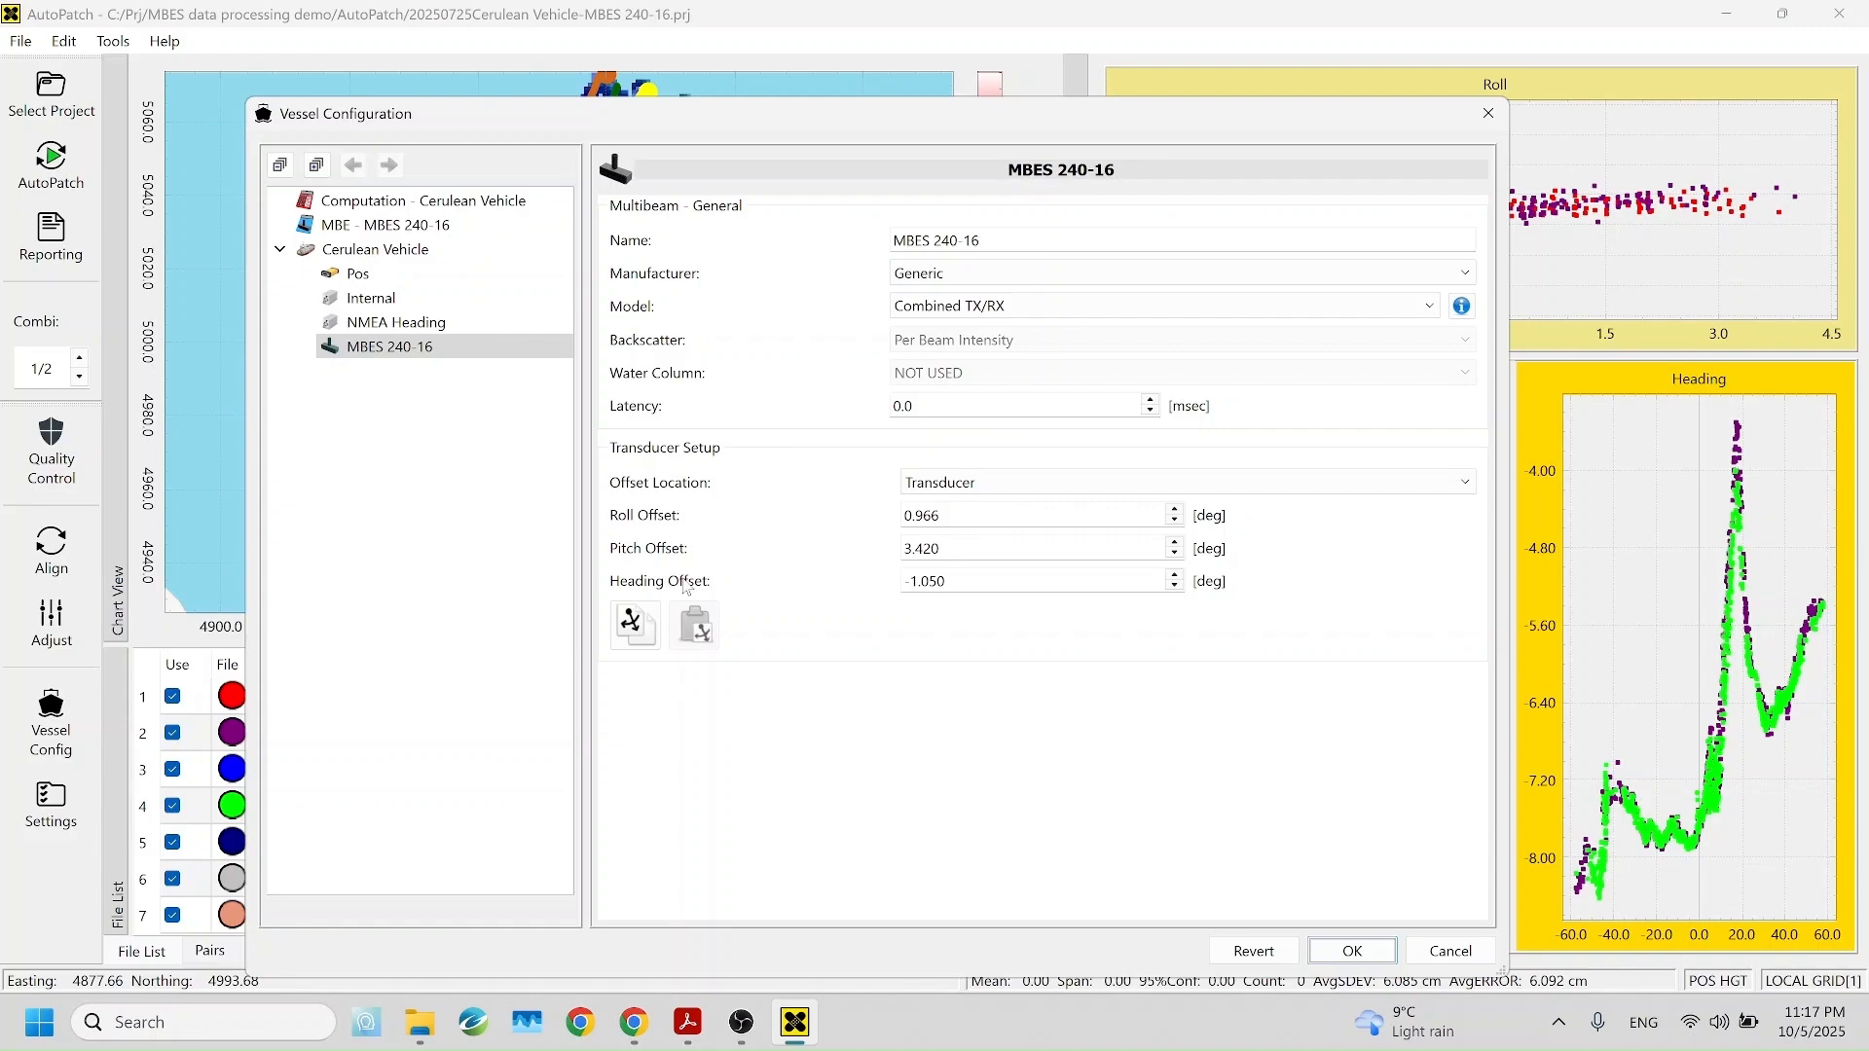
{"action": "left_click_drag", "start_coordinate": [922, 117], "coordinate": [931, 96]}
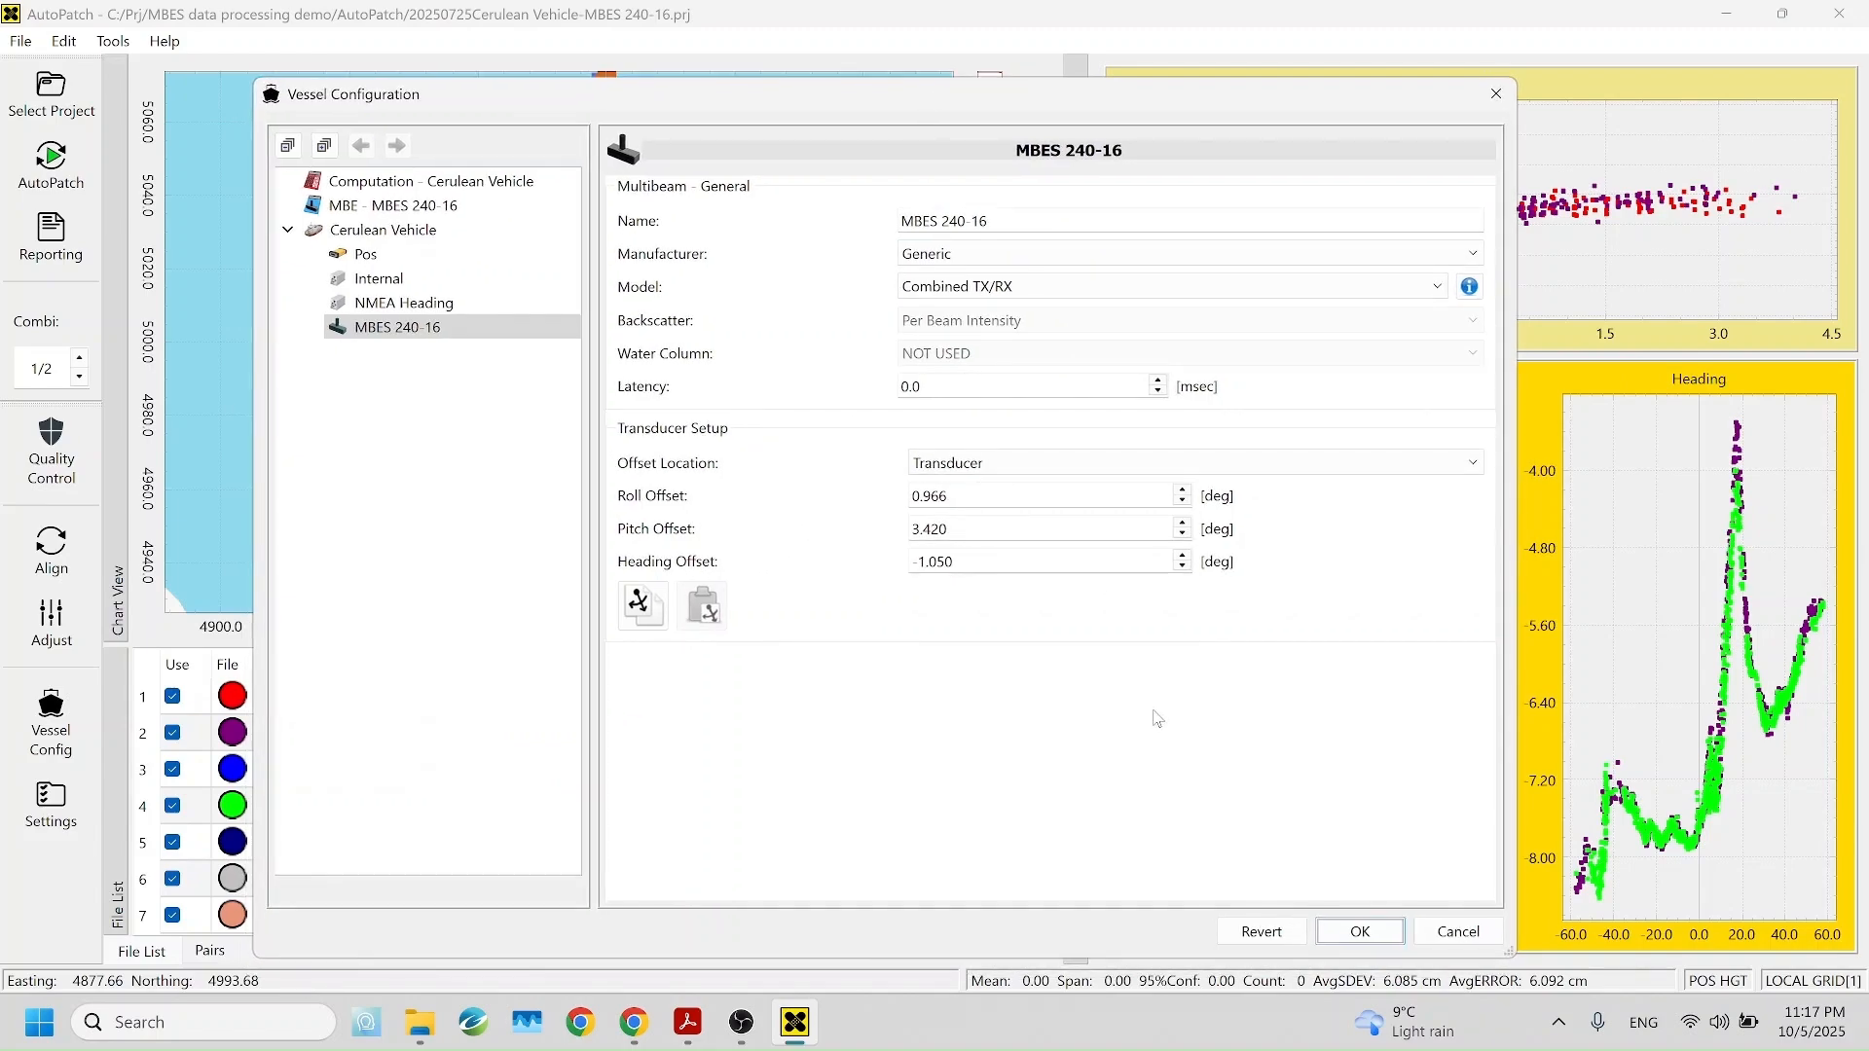
{"action": "left_click", "coordinate": [815, 998]}
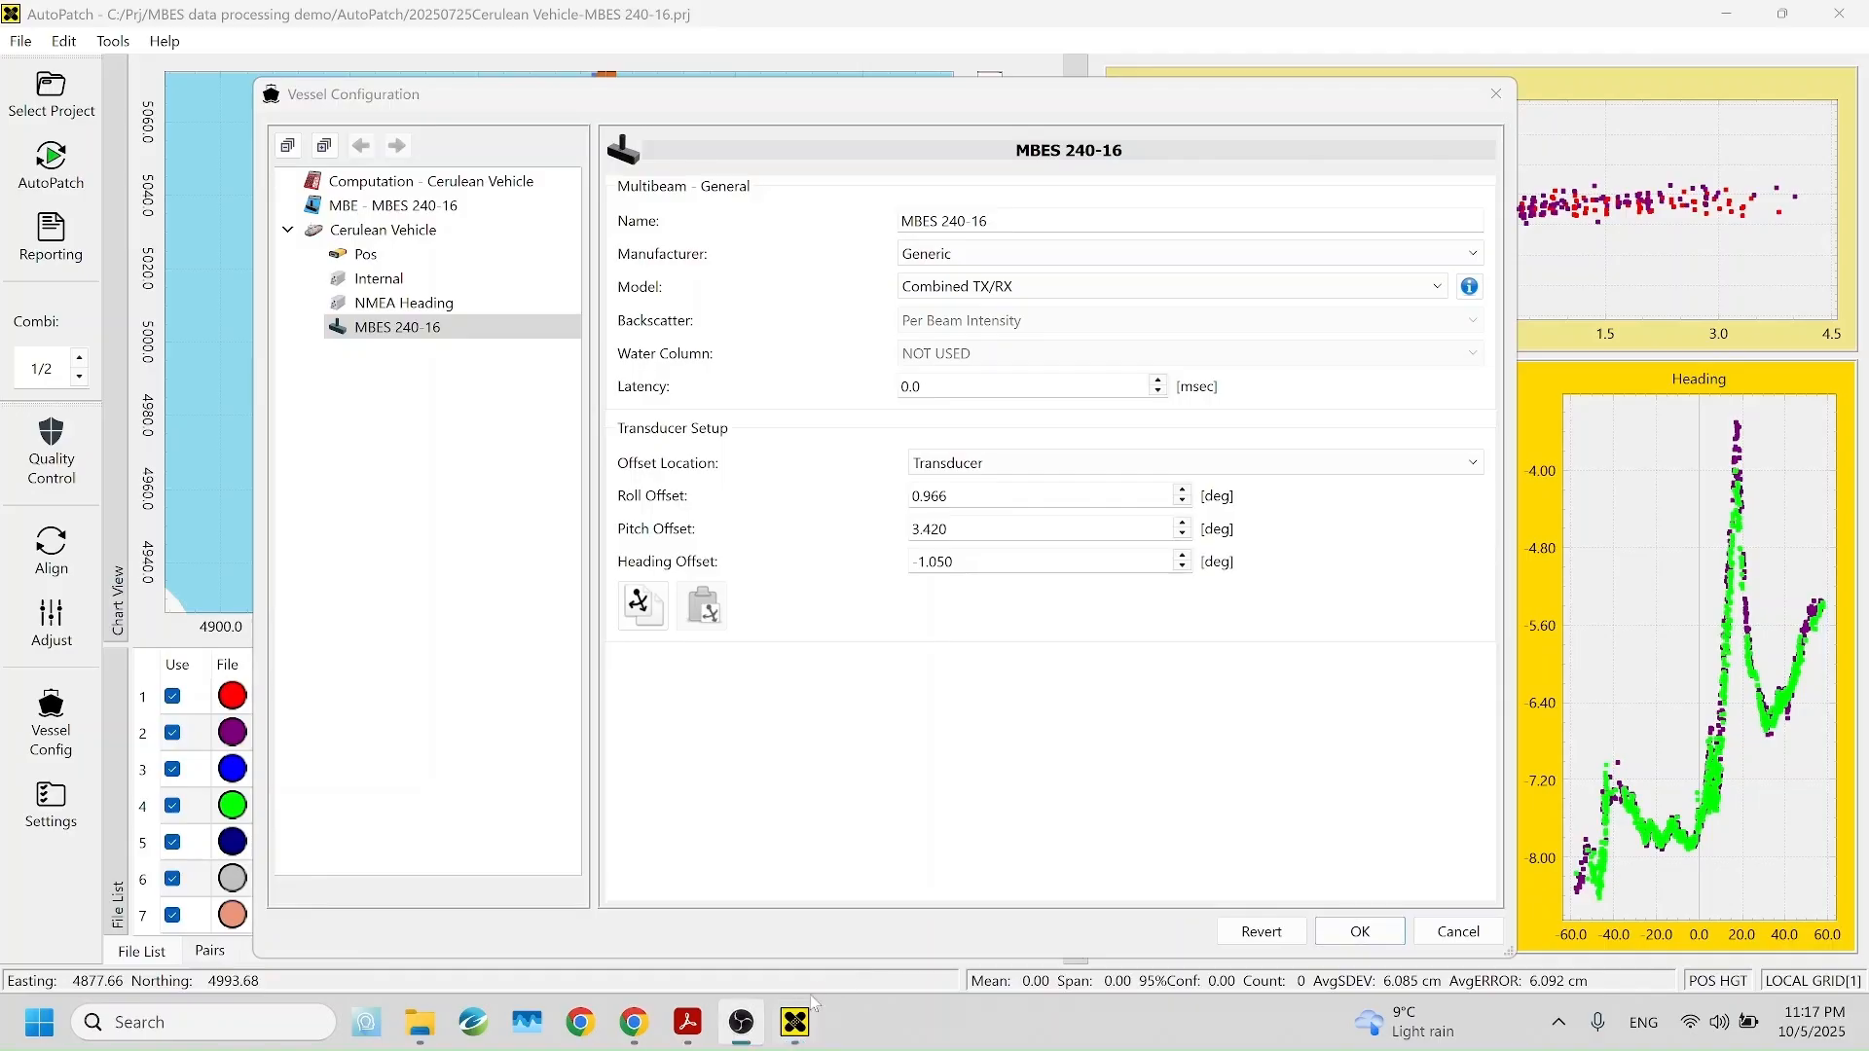